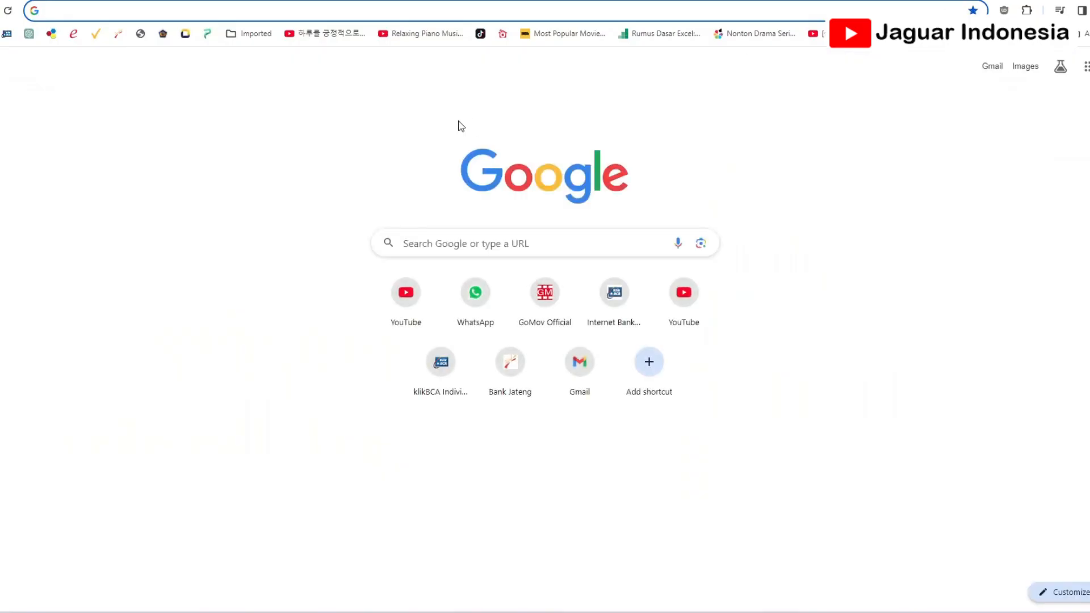
Step: Search Google for 'login pajak' and open the Login | Direktorat Jenderal Pajak result
text(g)
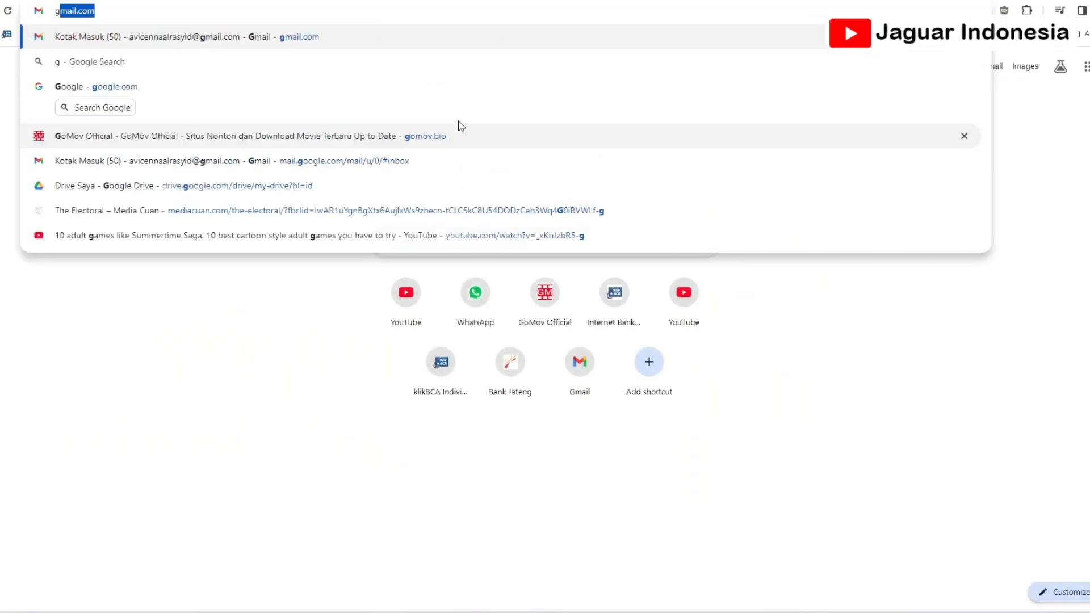
text(oog)
key(Return)
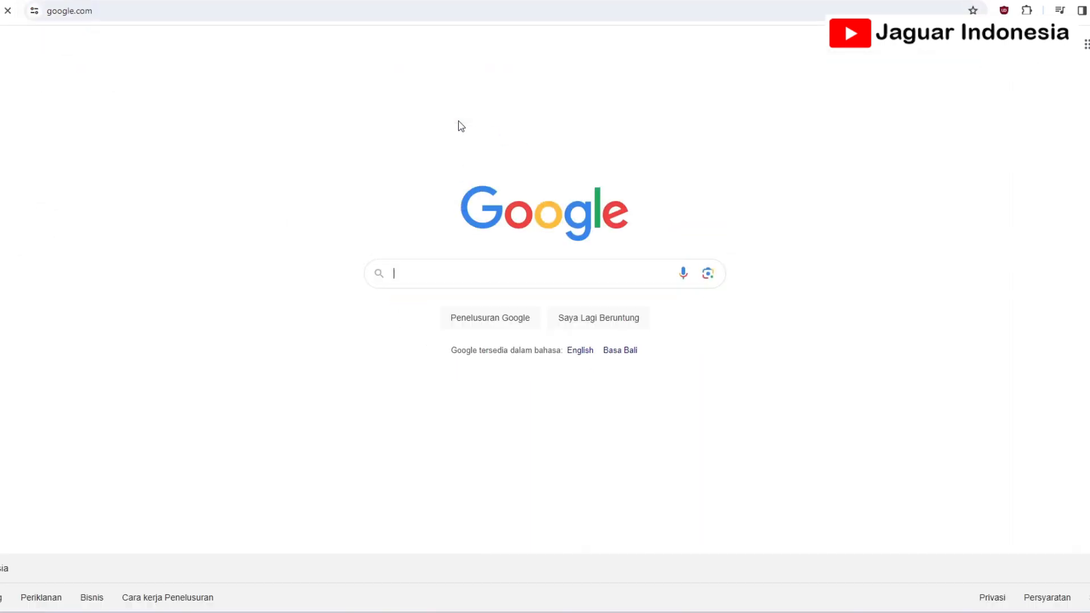
text(lo)
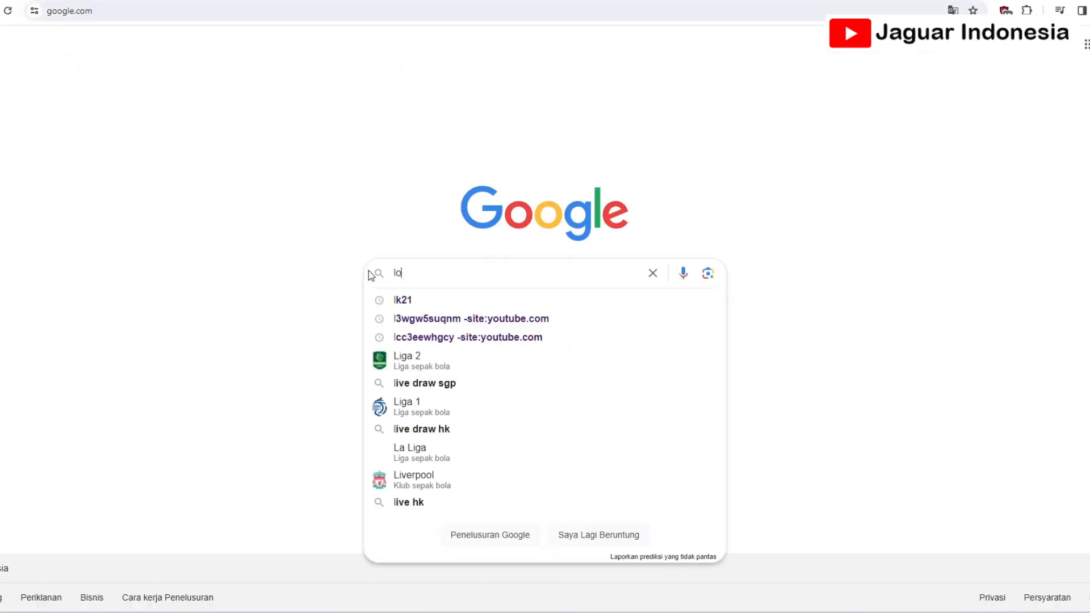
text(gin pajak)
key(Return)
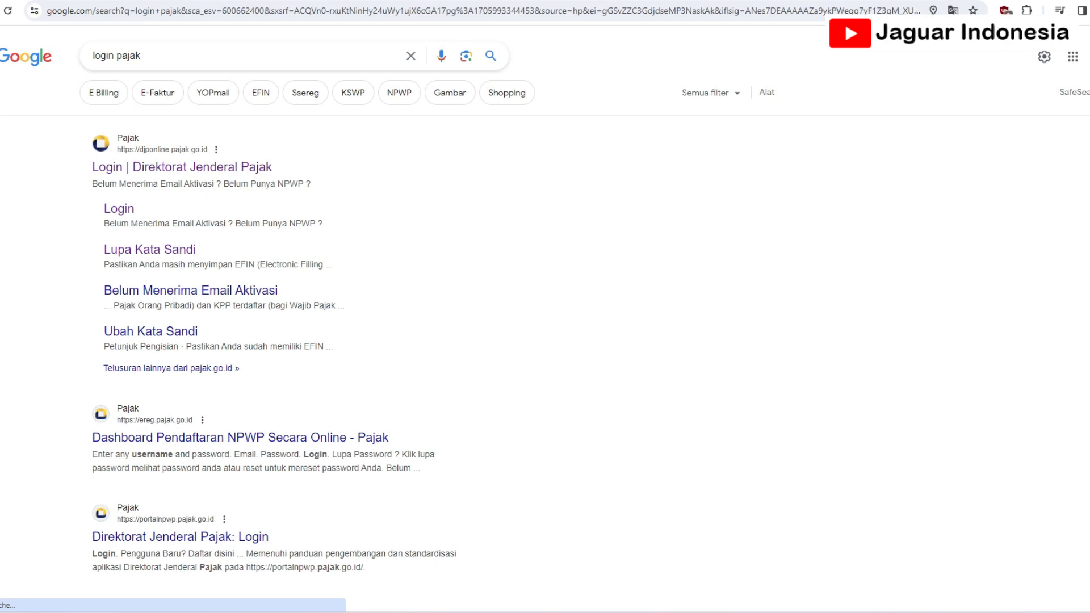
click(130, 144)
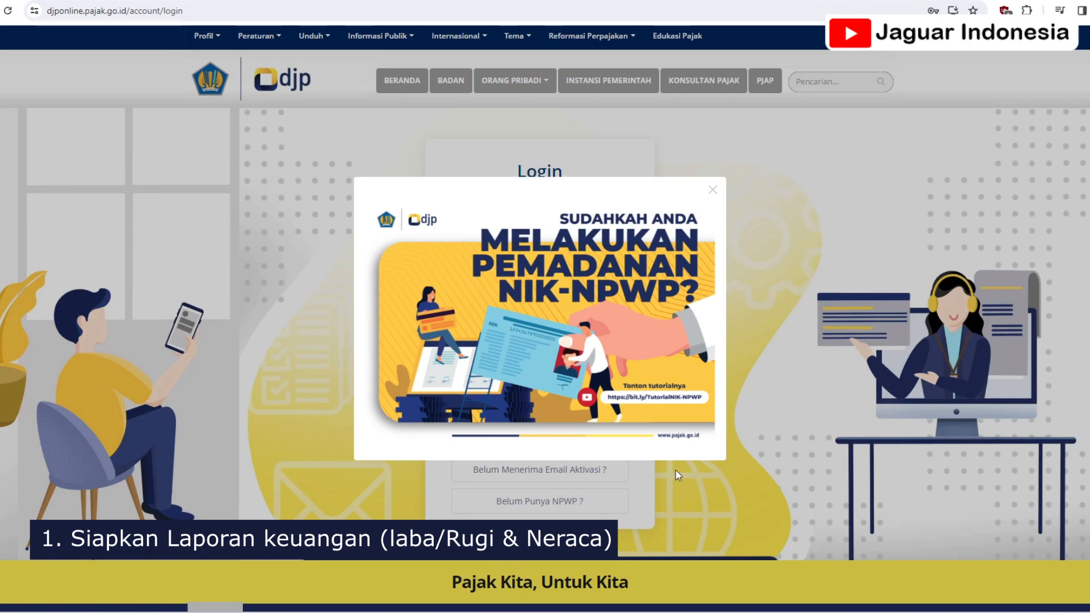
Step: From the Explorer window, open LAPORAN PAJAK BADAN TAHUN 2023 and the NERACA & LABA RUGI BSJ 2023 PDF
mouse_move(505, 612)
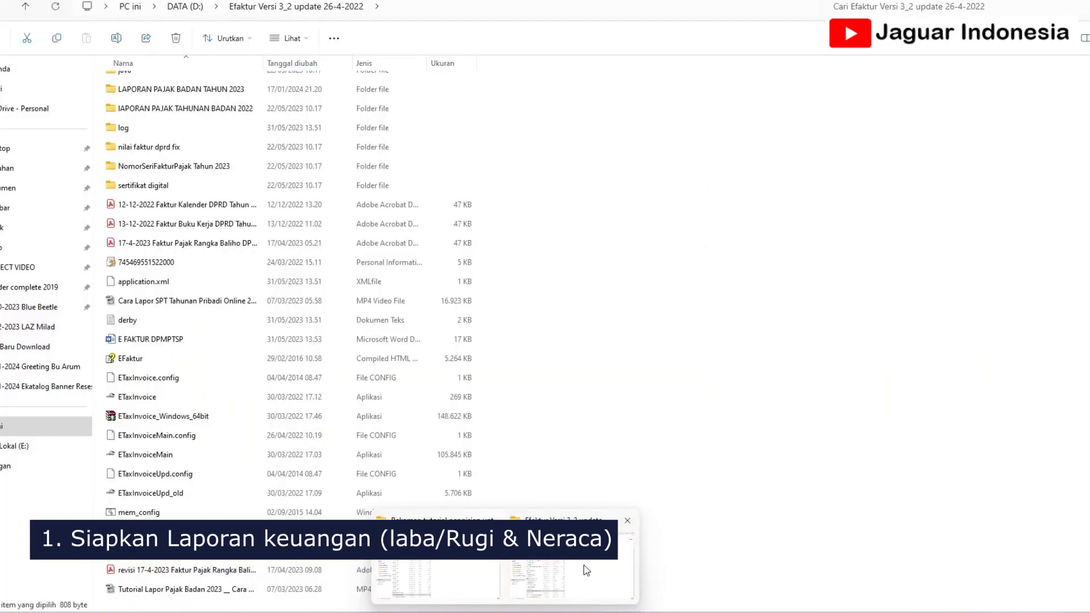
click(586, 570)
scroll(221, 215, up, 1)
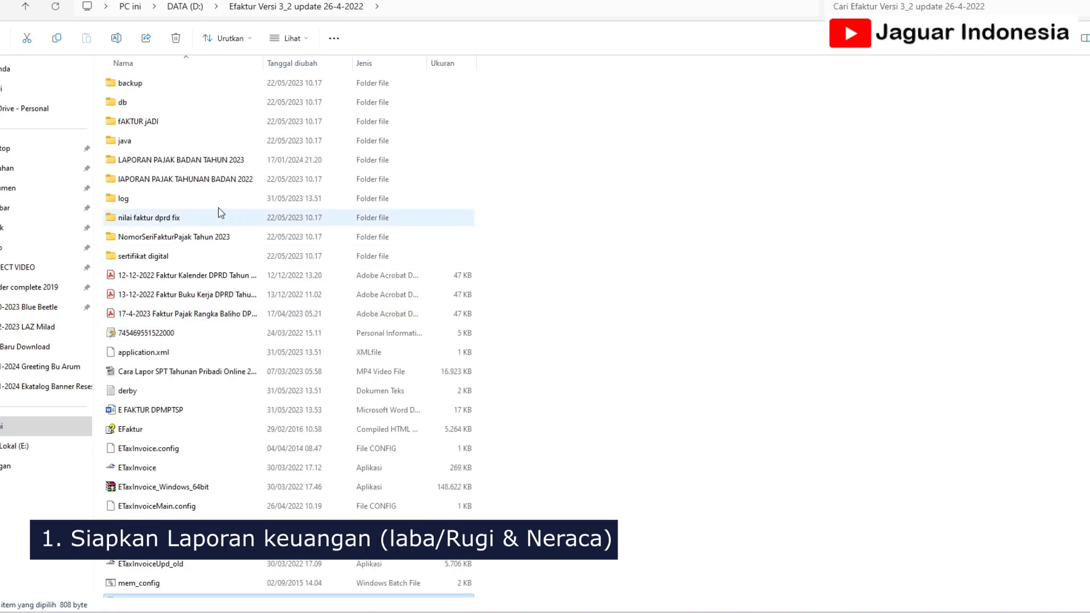
double_click(196, 160)
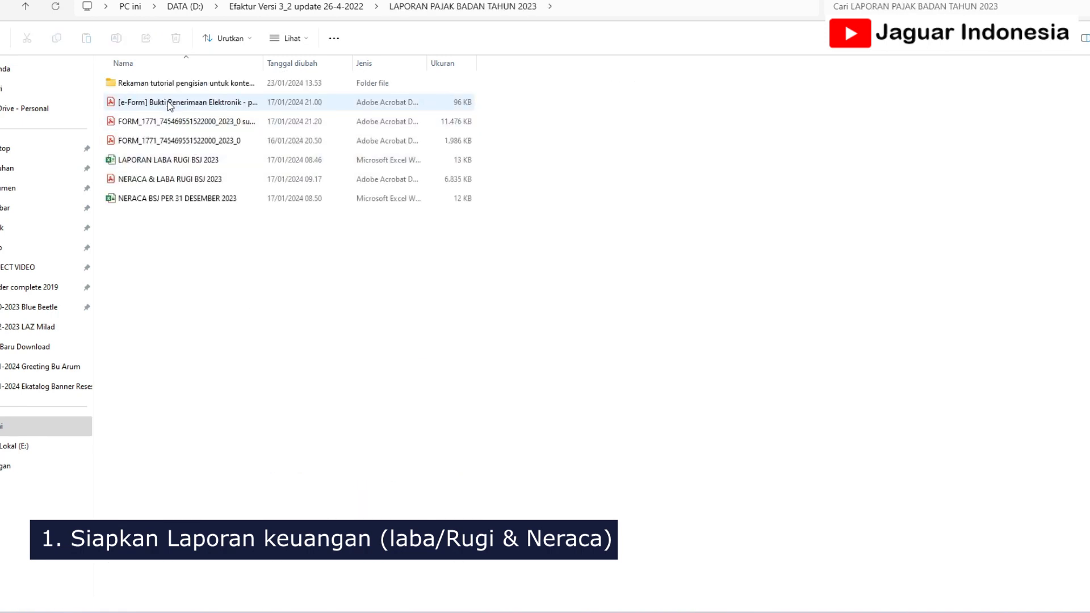
double_click(167, 180)
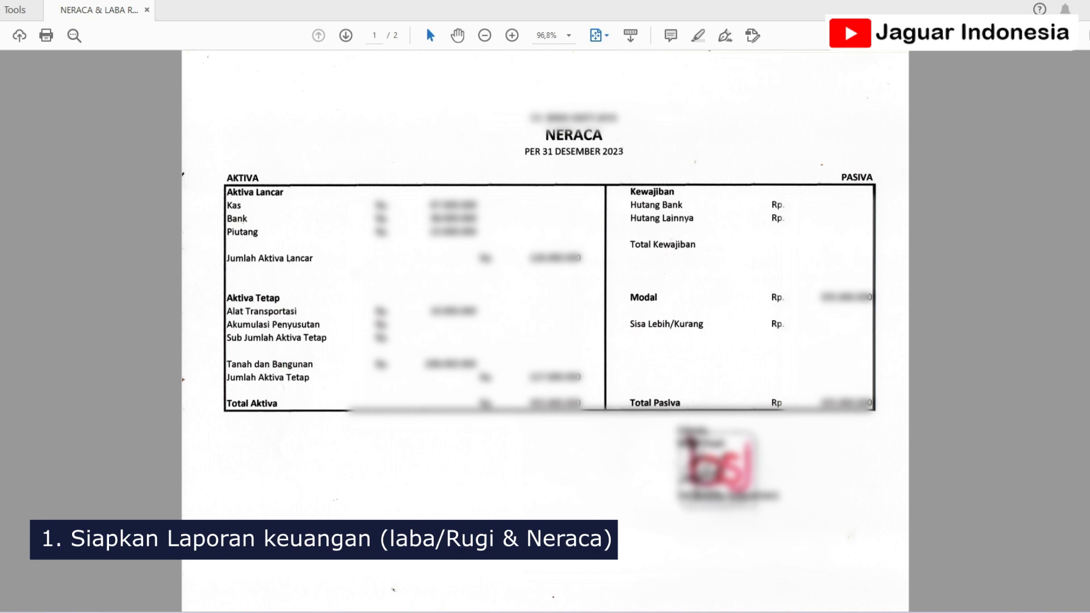
Step: Scroll the financial report past the balance sheet to page 2
drag(1089, 193, 1089, 352)
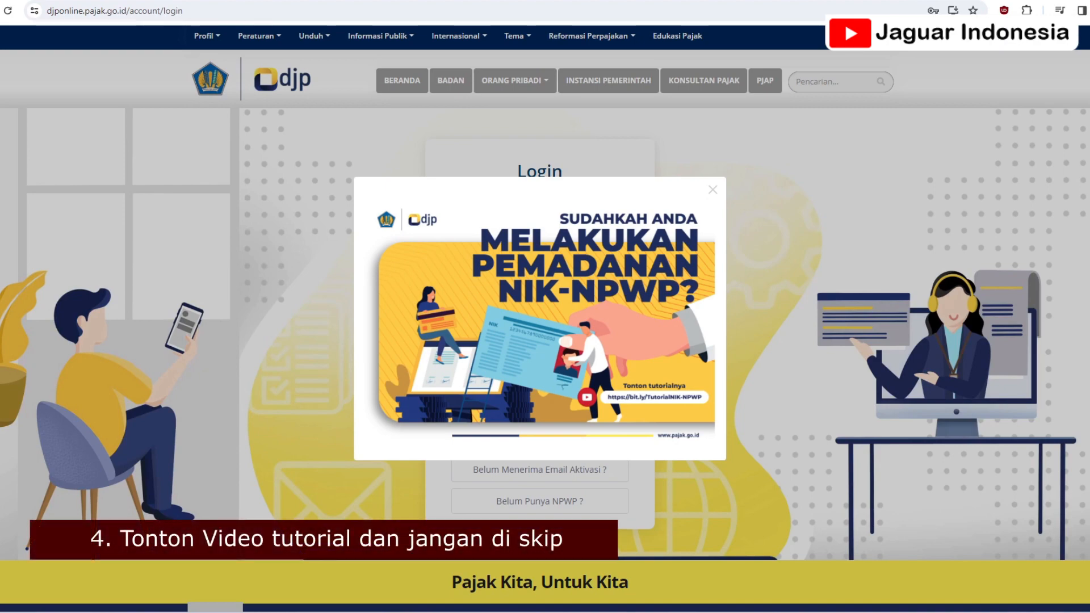
Step: Switch to the JAGUARIndonesia YouTube channel and search its videos for 'pajak'
click(57, 1)
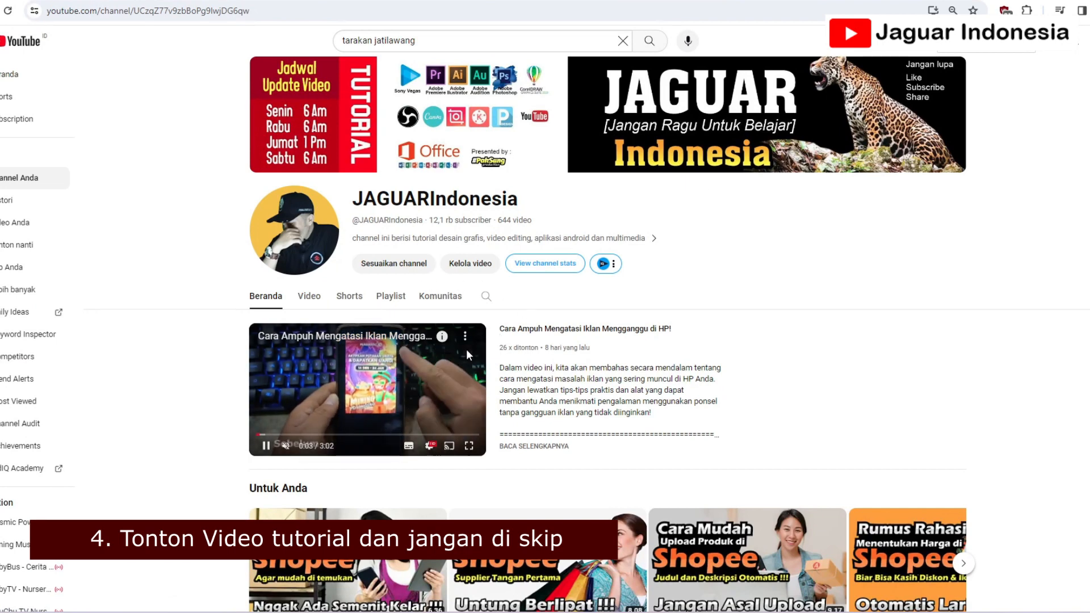
scroll(467, 352, down, 2)
scroll(467, 352, down, 2)
click(489, 111)
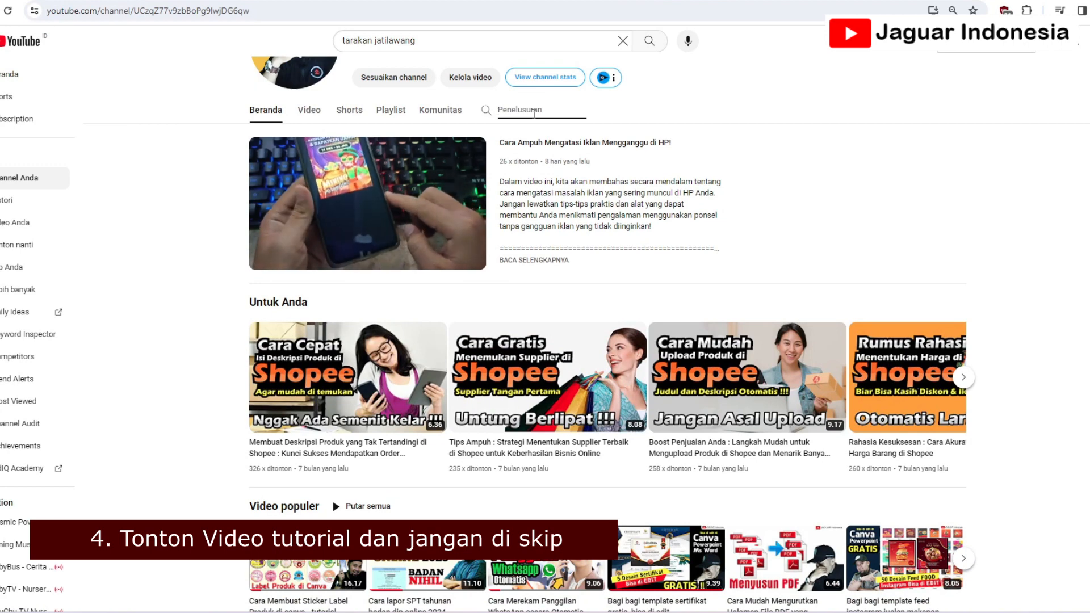
text(pajak)
key(Return)
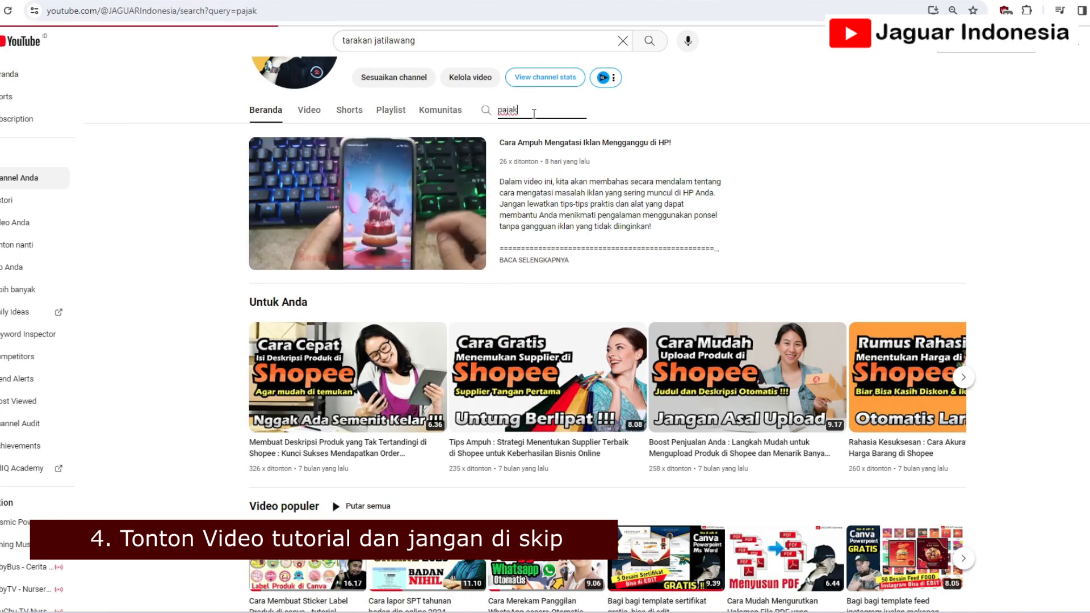
scroll(536, 289, down, 2)
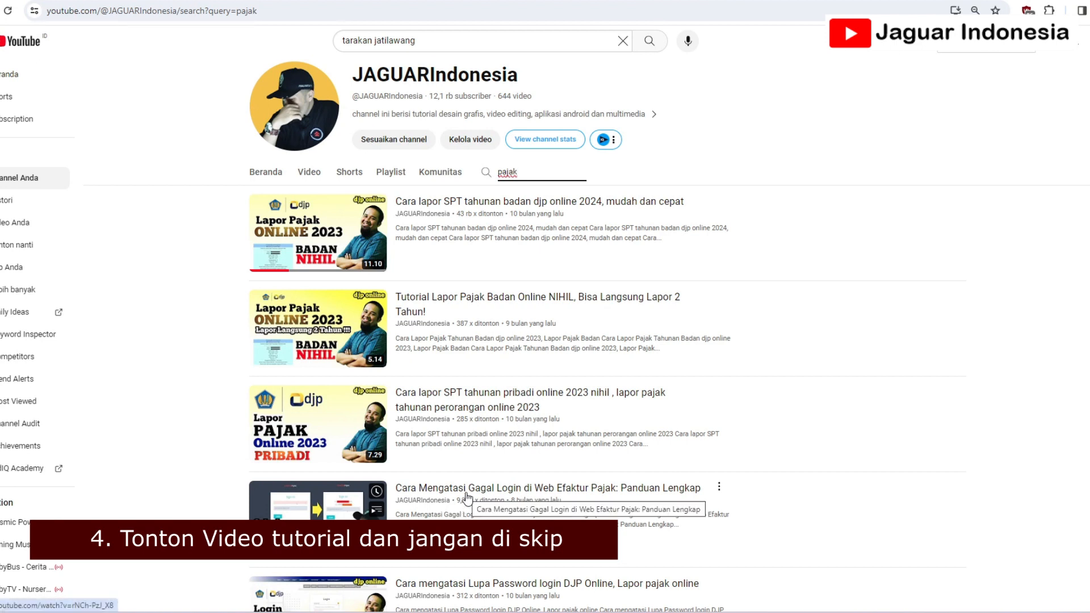
Step: Look through the channel's playlists, then search its videos for 'pajak' again
click(398, 175)
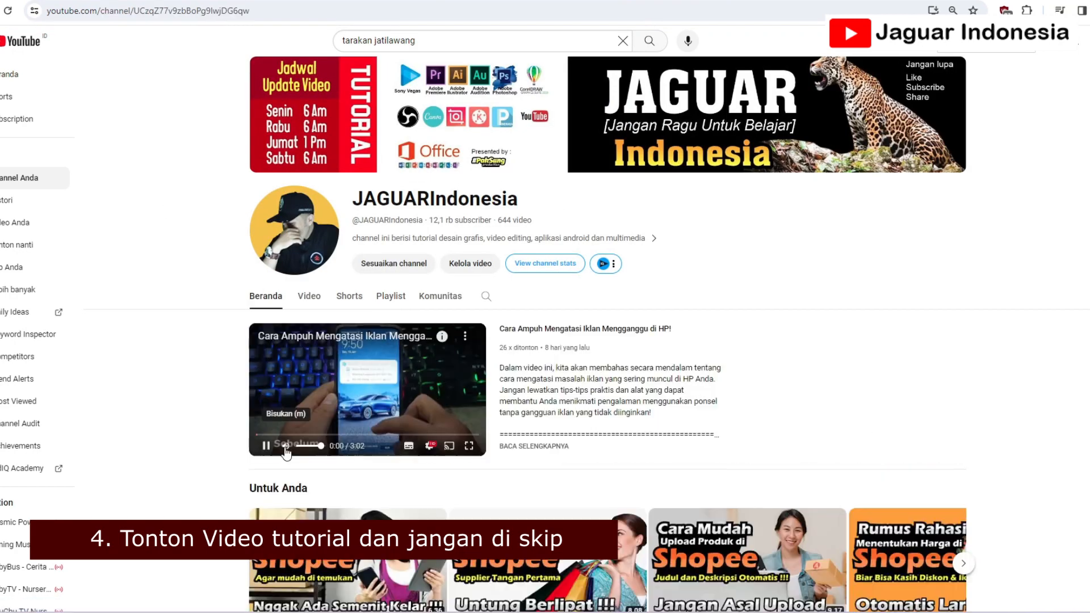
click(286, 446)
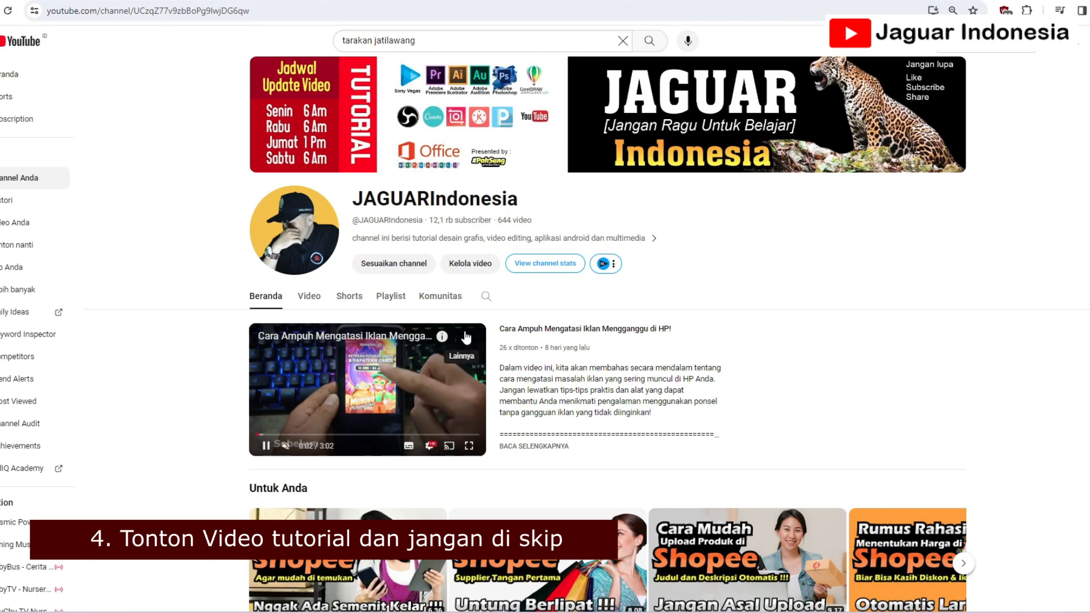
scroll(466, 349, down, 3)
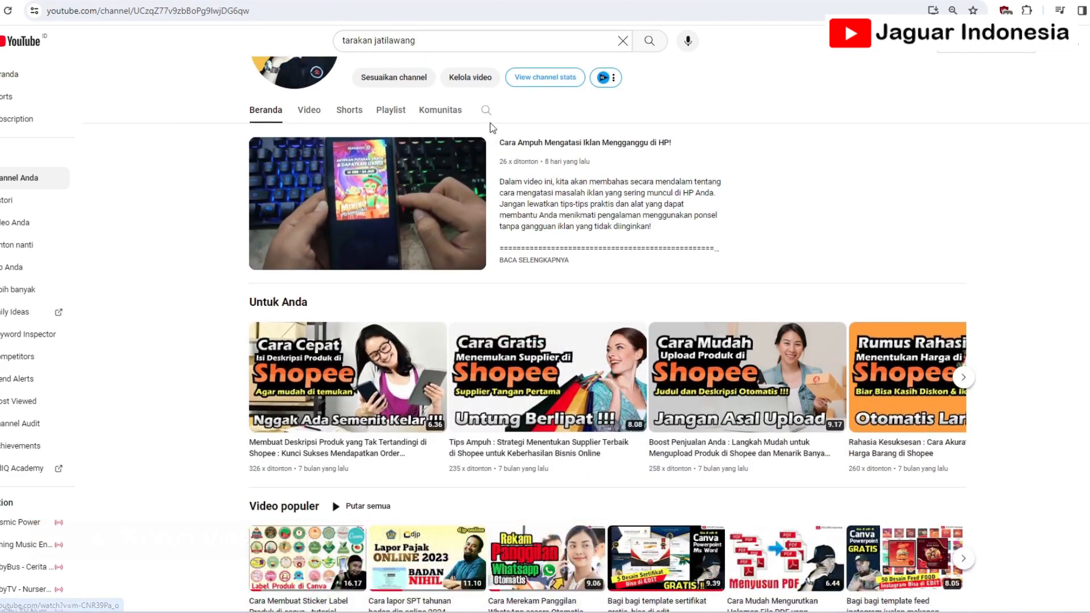
click(486, 110)
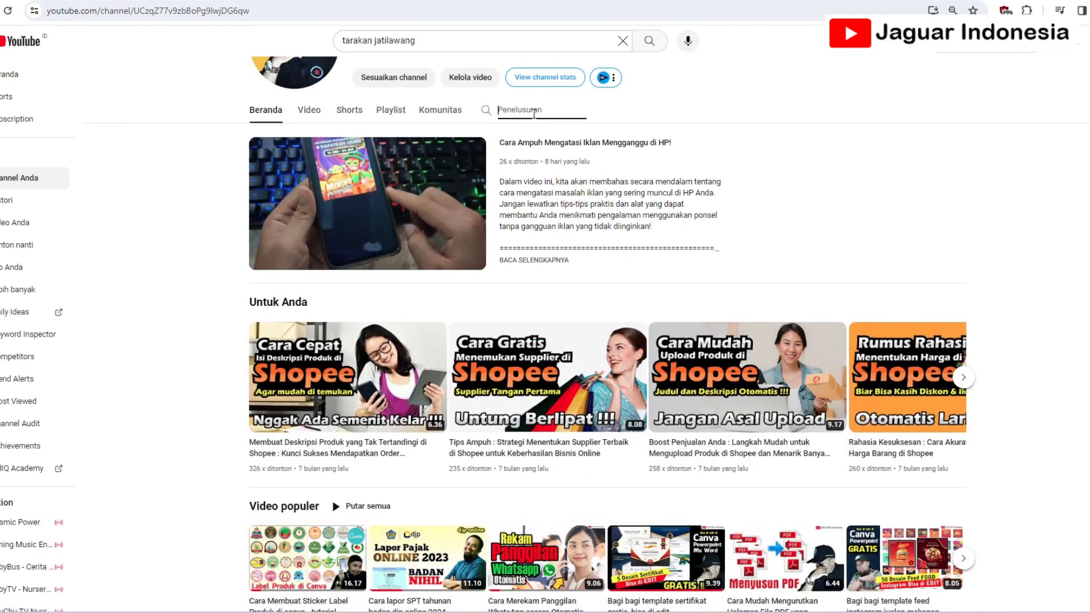
text(pajak)
key(Return)
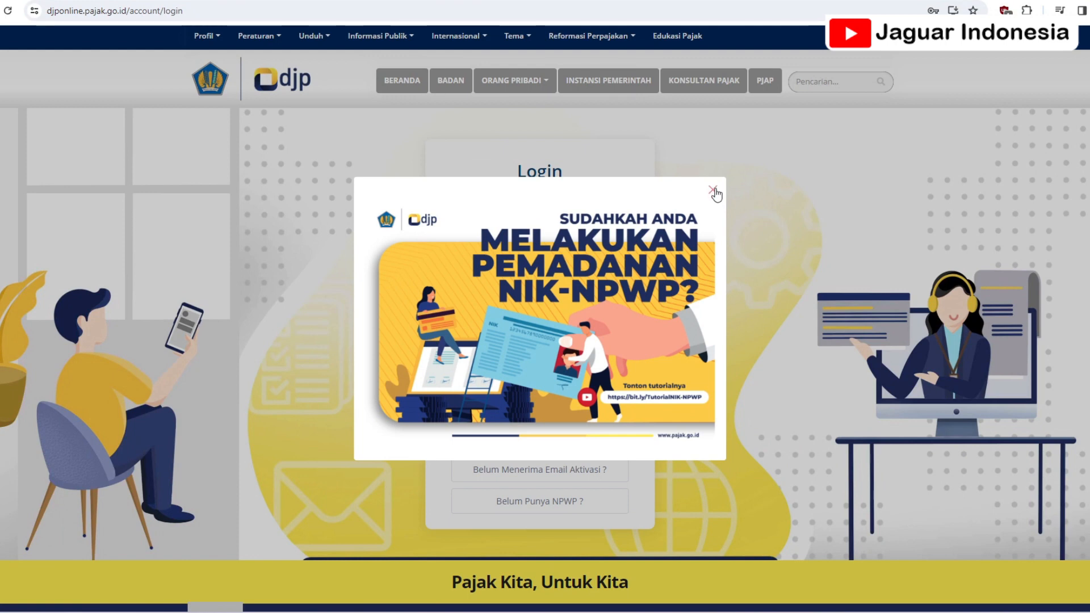
Step: Close the NIK-NPWP notice, autofill the saved credentials, enter the captcha and log in
click(713, 191)
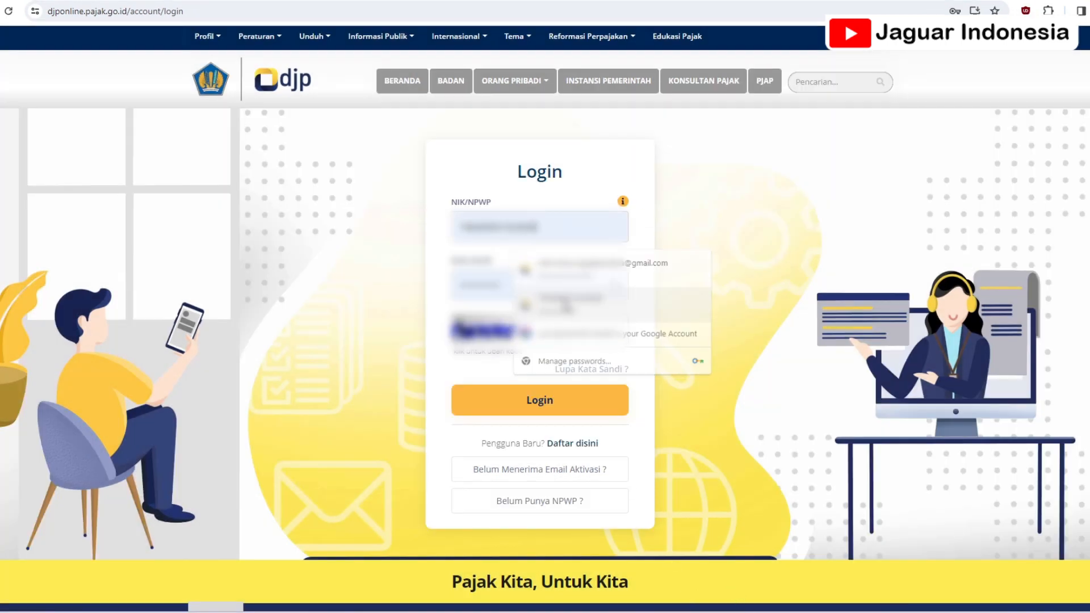
click(569, 298)
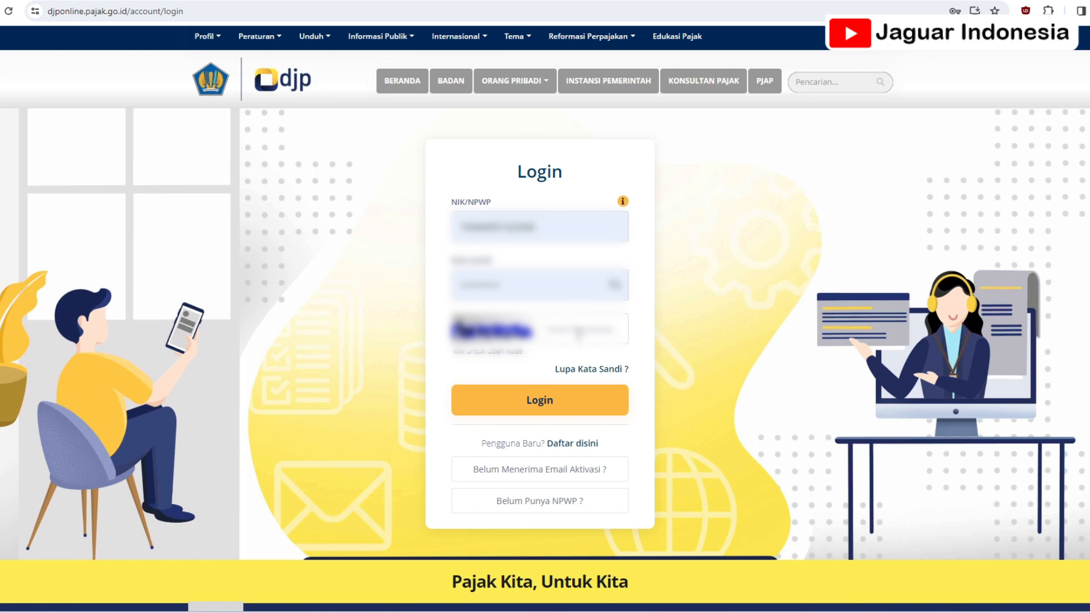
text(aaee)
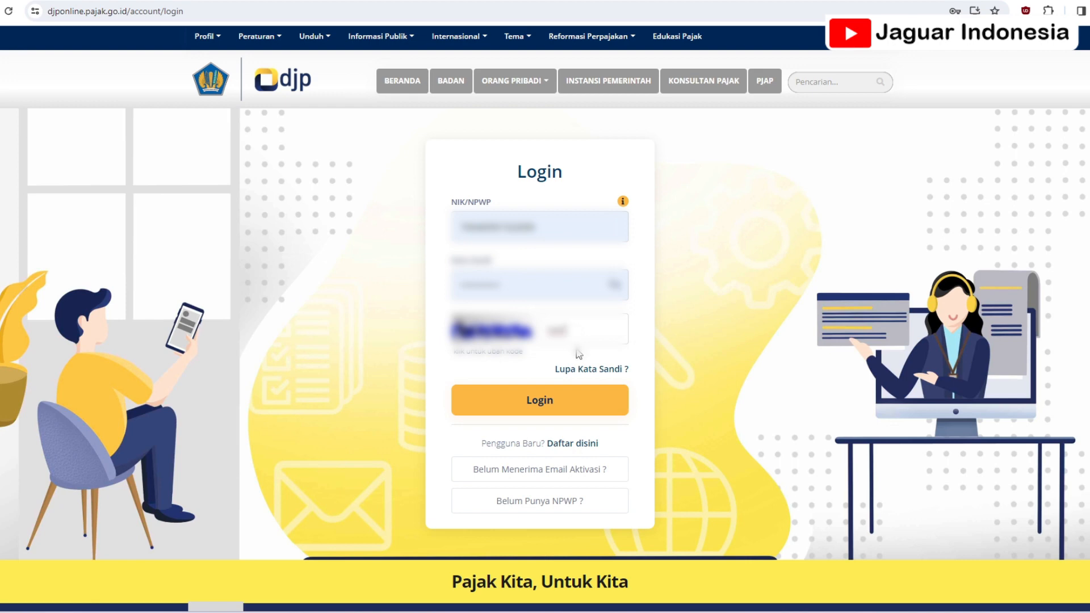
click(576, 400)
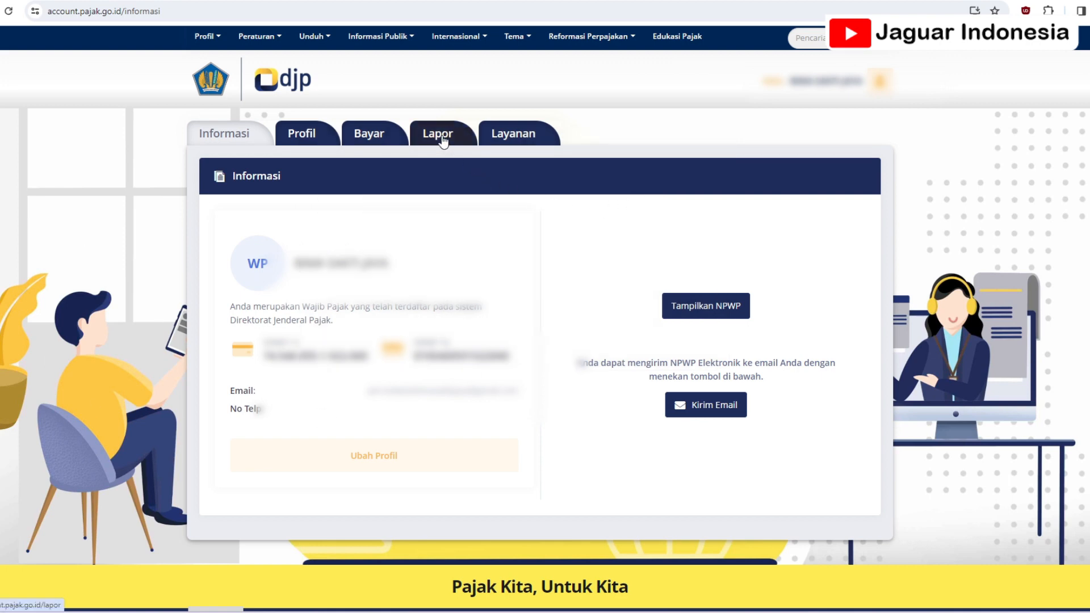
Step: Start a new e-Form SPT under Lapor and choose 2023 as the tax year
click(443, 141)
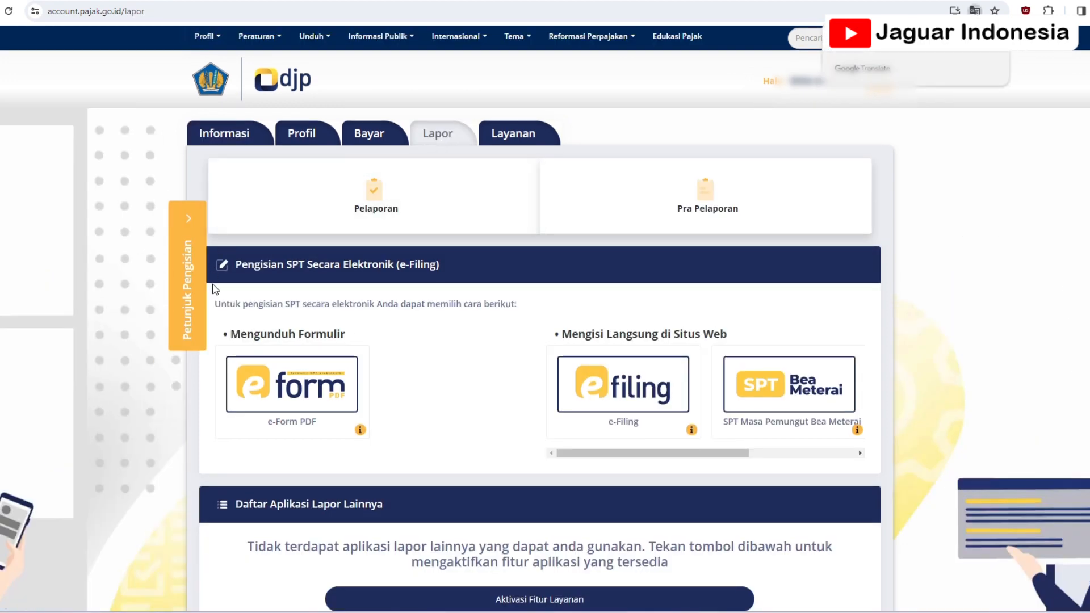
click(324, 373)
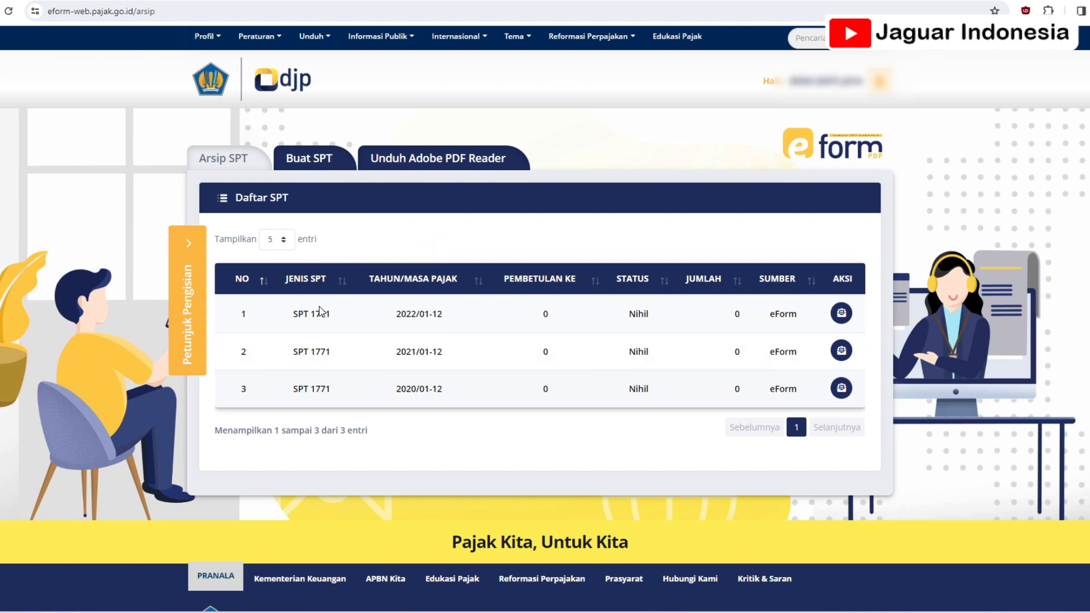
click(313, 165)
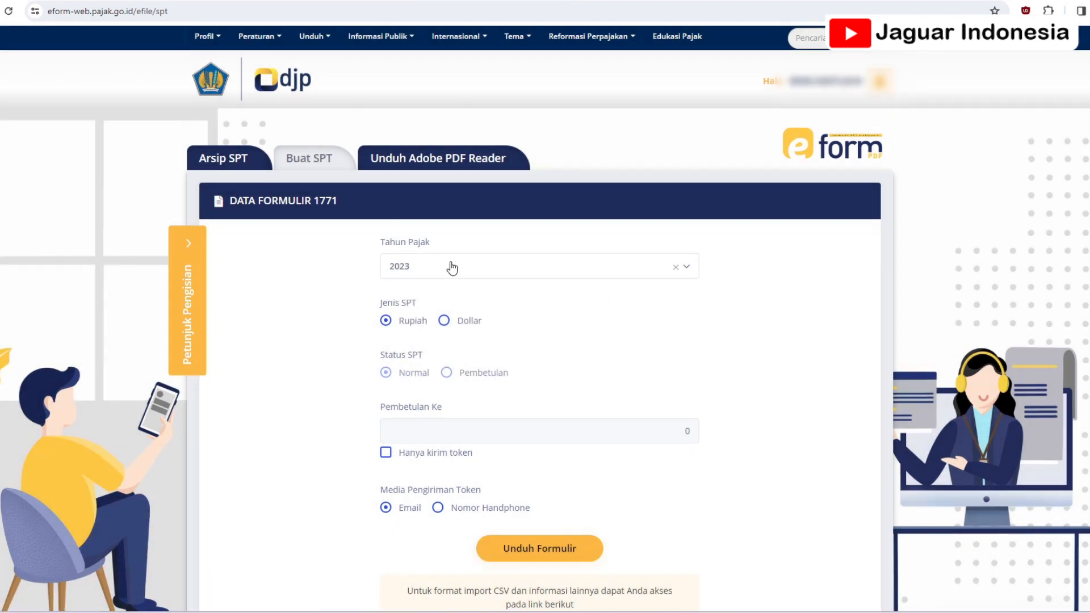
click(452, 267)
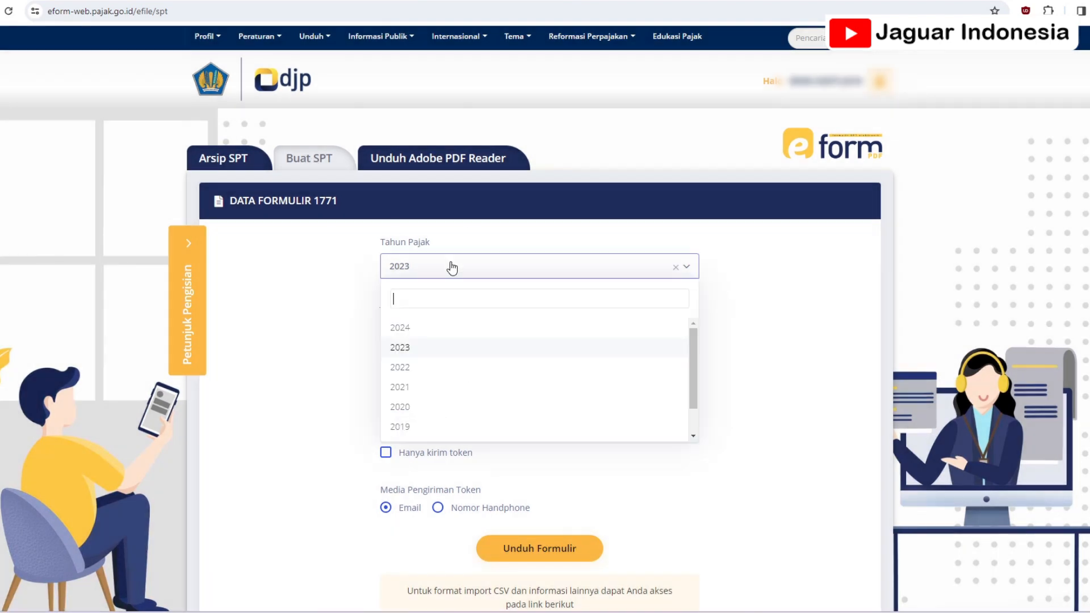
click(409, 348)
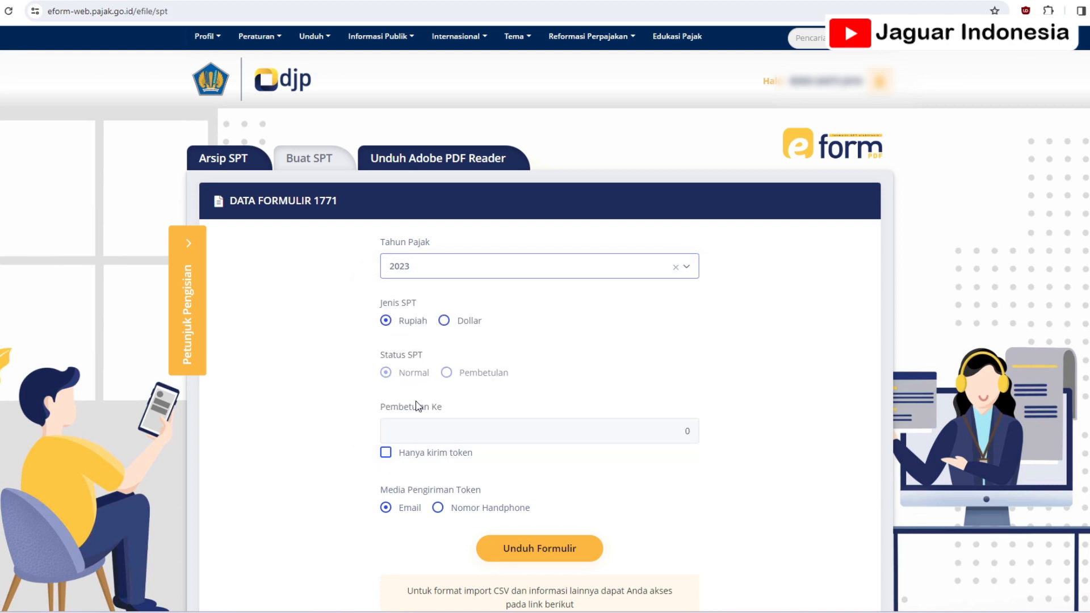
click(430, 423)
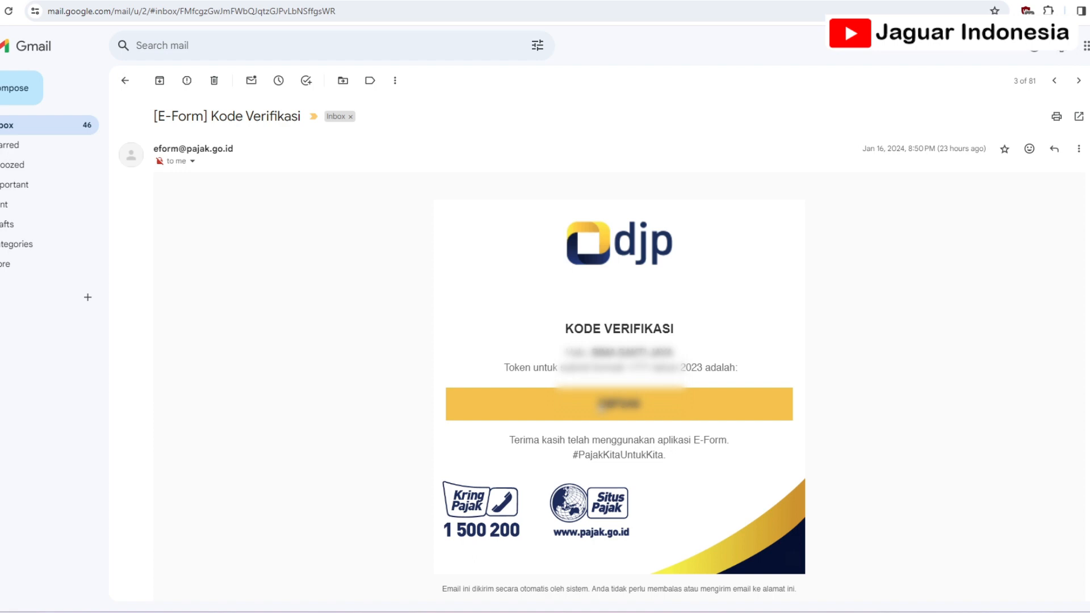
Step: Copy the verification token from the E-Form Kode Verifikasi email, then switch to the tax report folder
drag(598, 404, 642, 405)
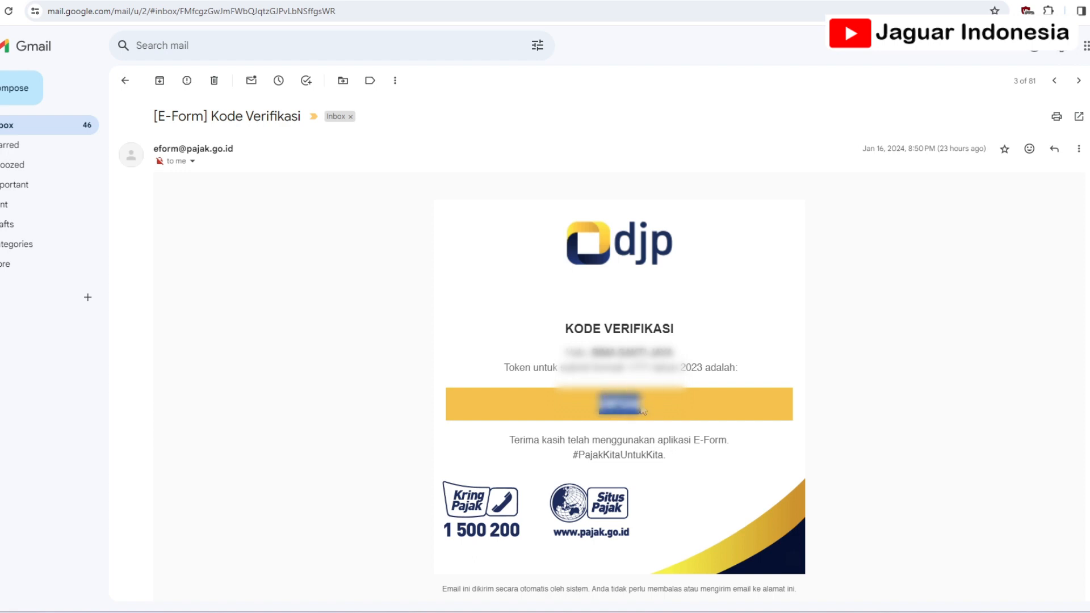
click(746, 277)
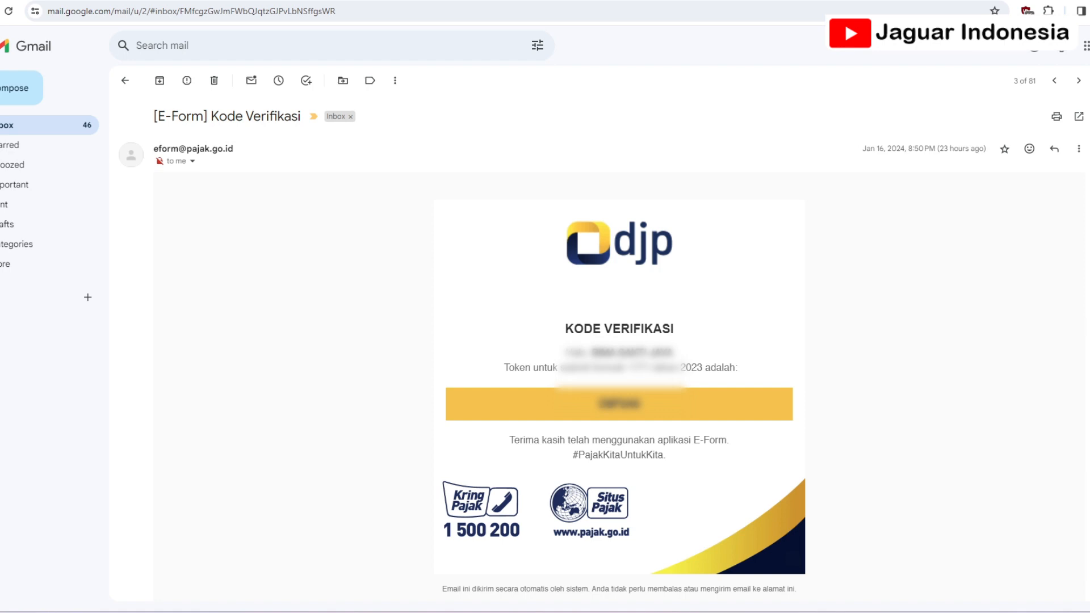
mouse_move(504, 610)
click(478, 547)
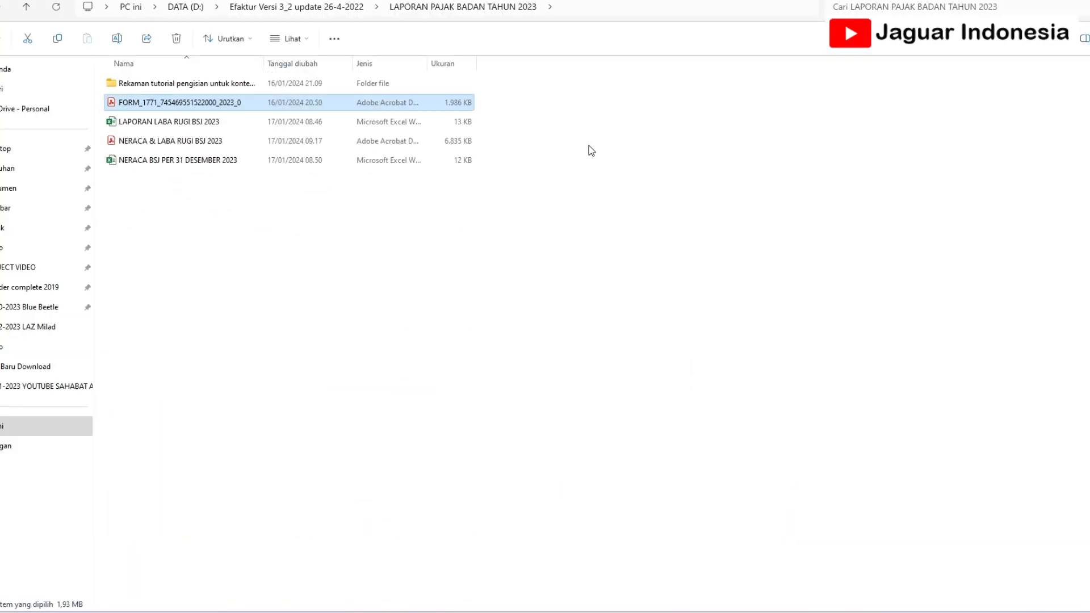
Step: Open the FORM_1771 PDF and enter area code 02 in the NO TELP field
key(Return)
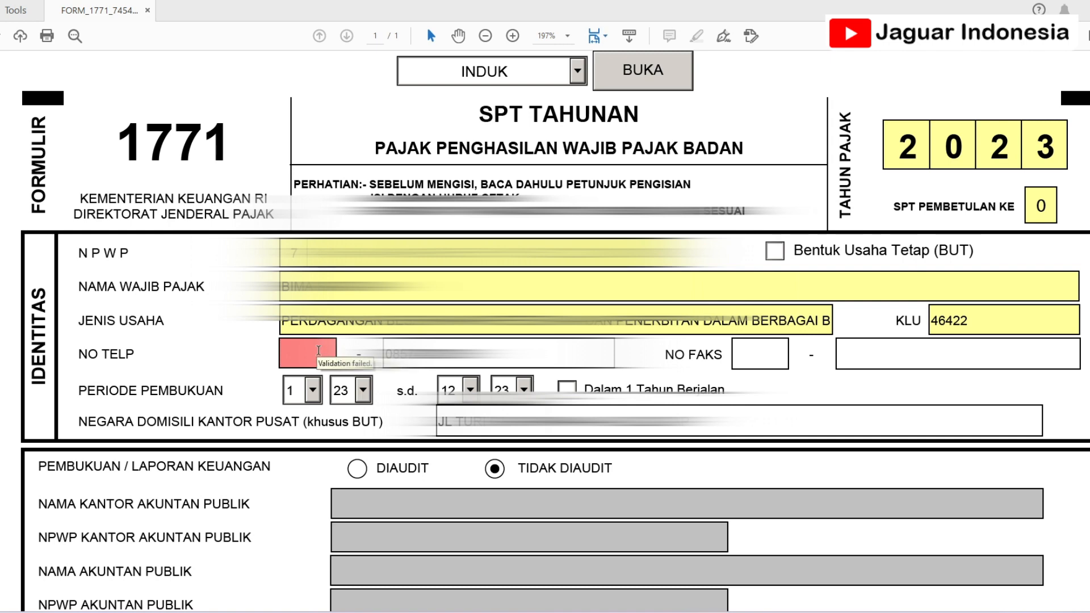
click(319, 352)
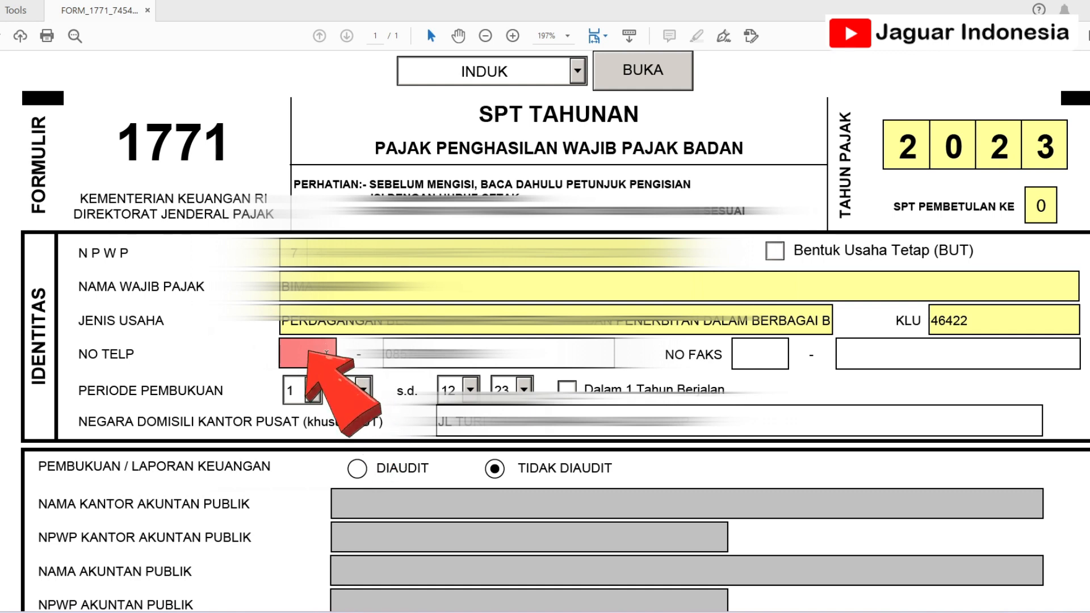
text(0282)
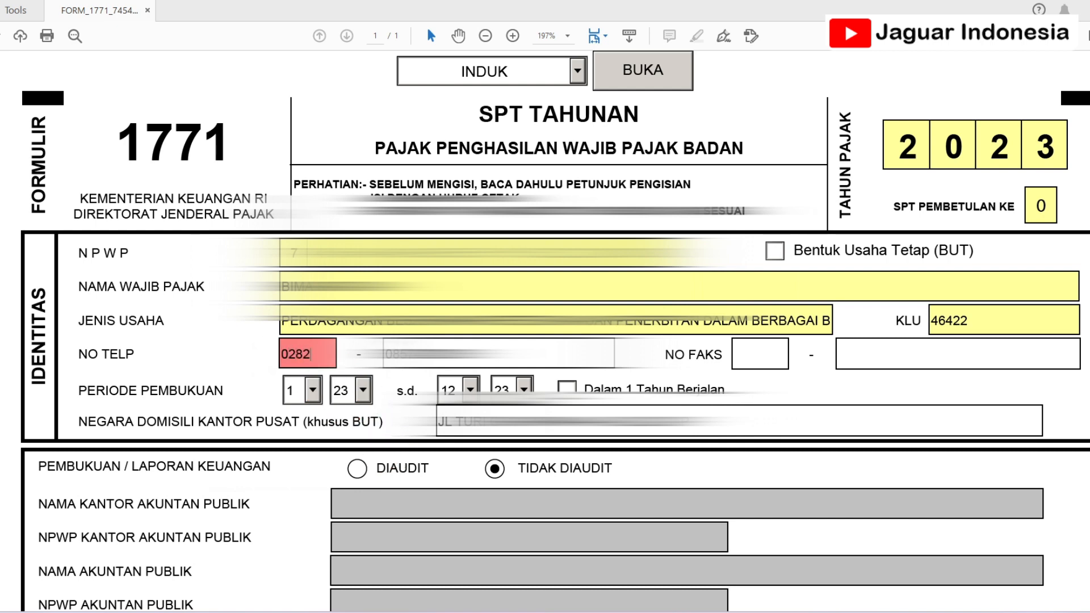
key(Tab)
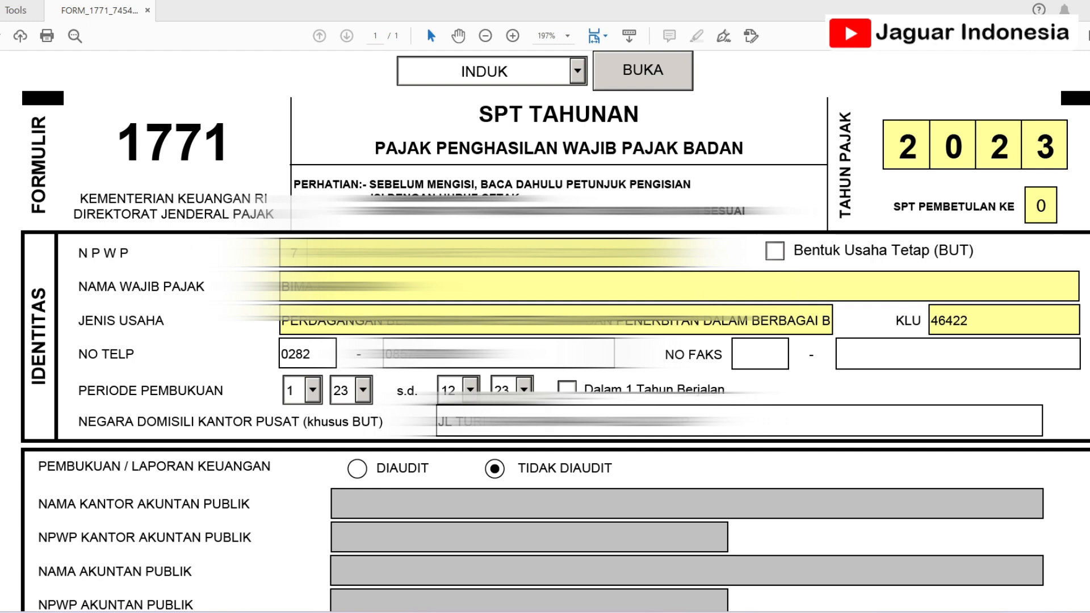
Step: Scroll through the pre-filled INDUK page and bring up the form section list
scroll(555, 329, down, 1)
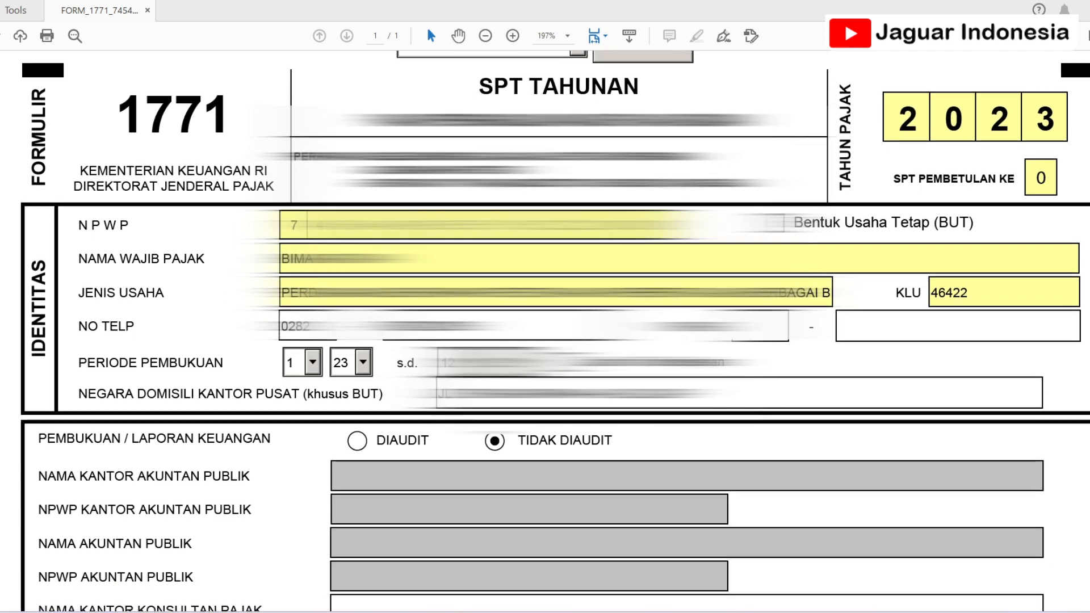
scroll(555, 329, down, 6)
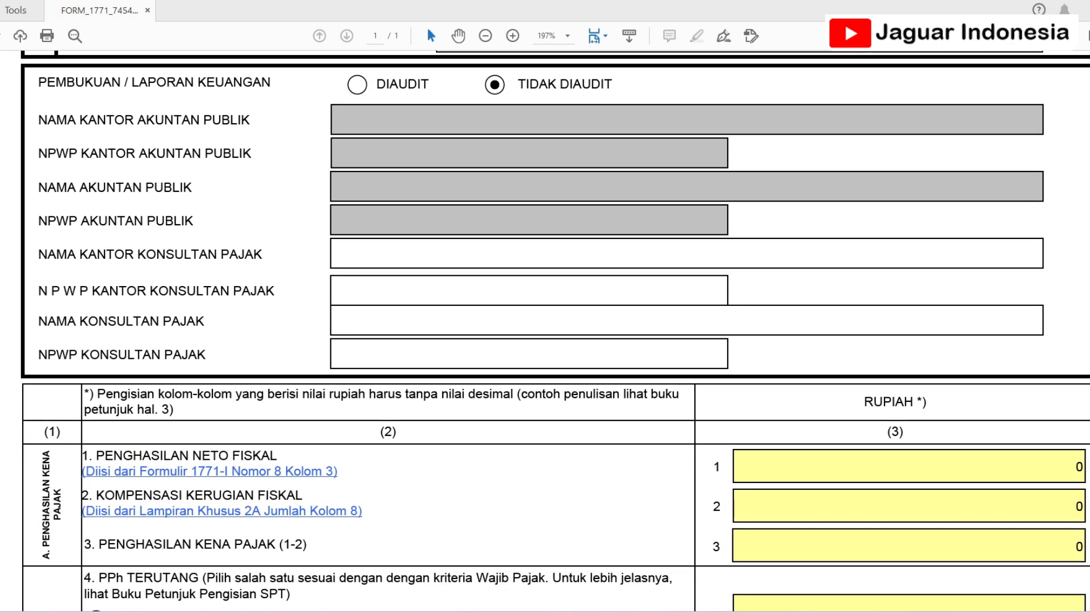
scroll(555, 329, down, 6)
scroll(556, 330, down, 7)
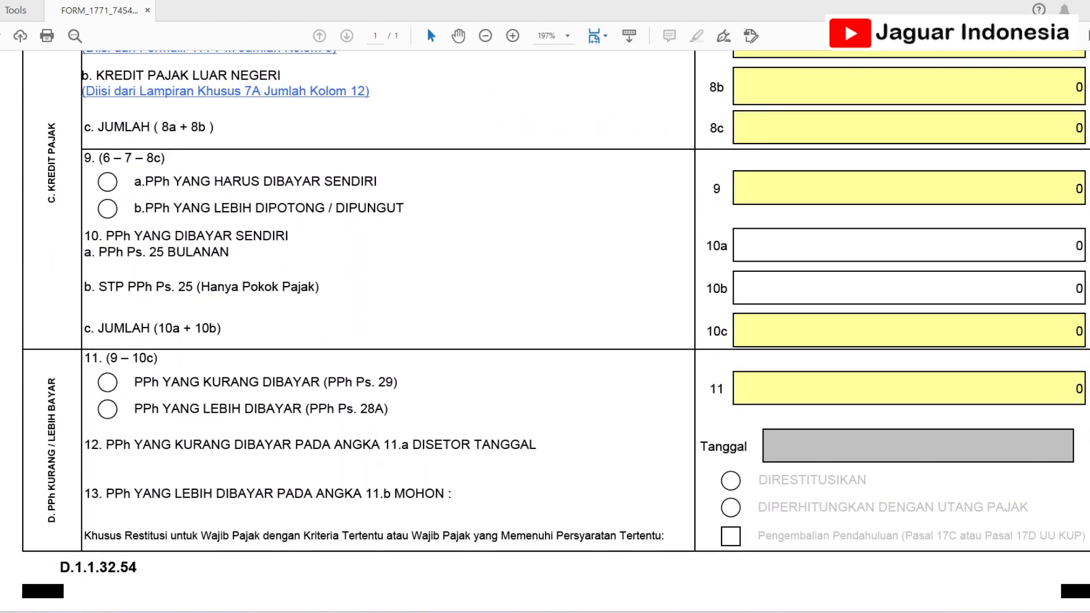
scroll(555, 330, up, 20)
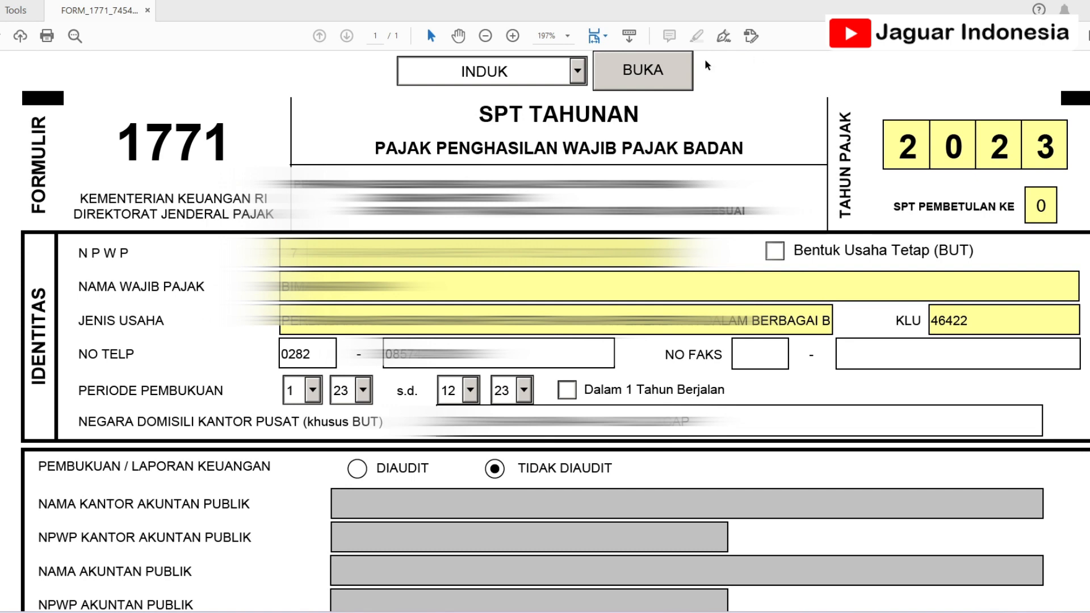
click(578, 71)
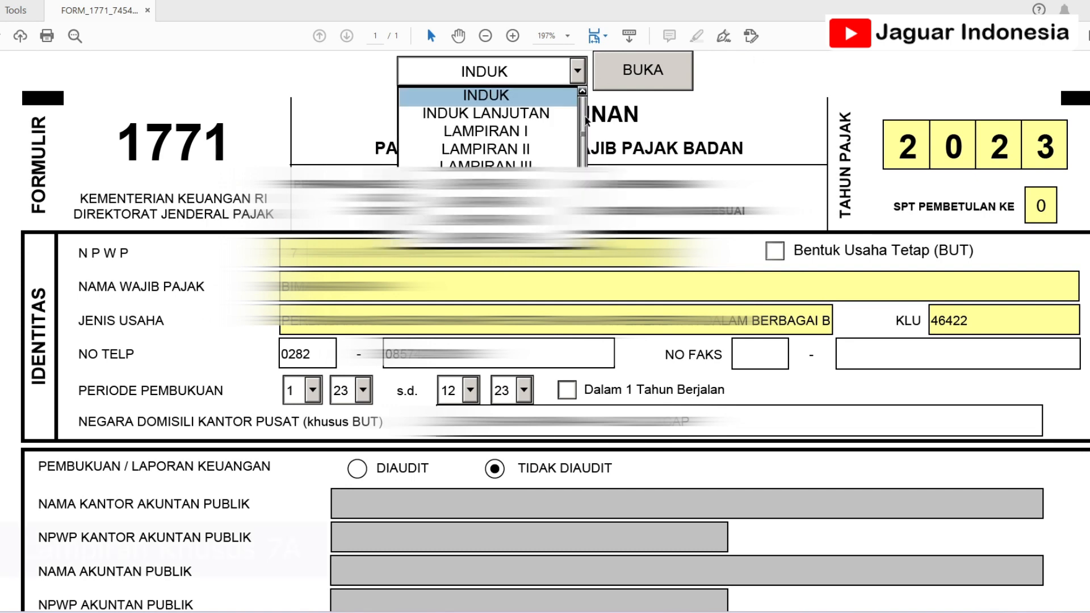
Step: Load the Lampiran Khusus 7A page, then switch to LAMPKHUS 6A
scroll(582, 125, down, 5)
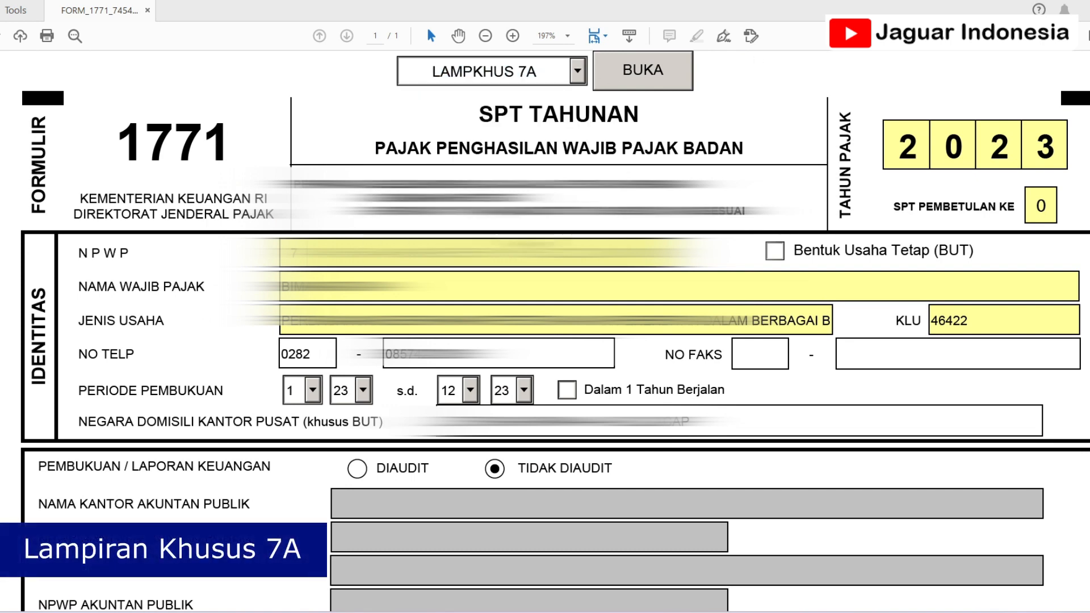
click(650, 80)
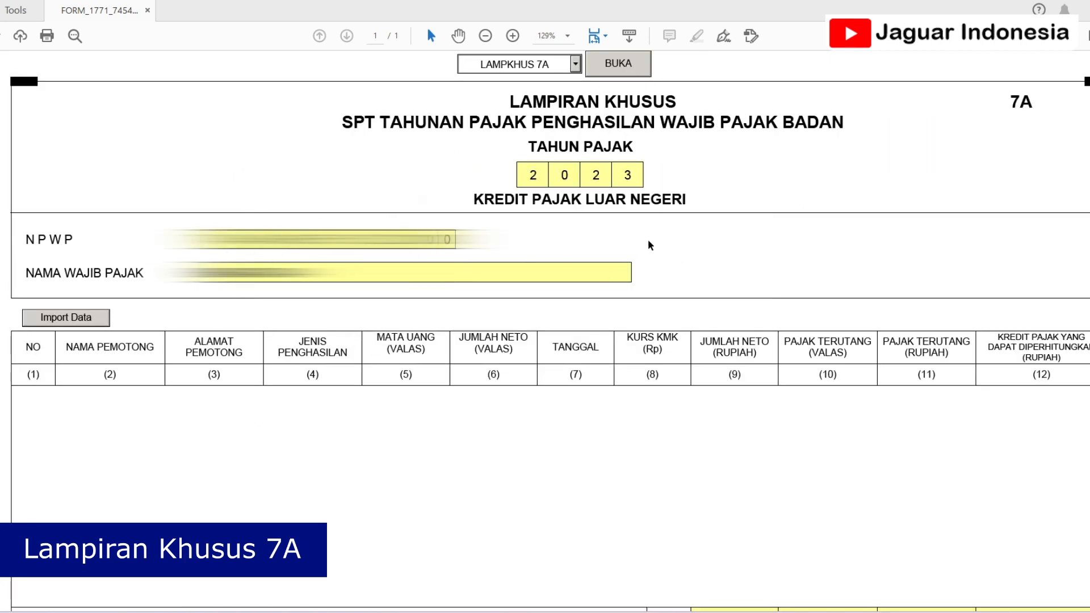
click(575, 65)
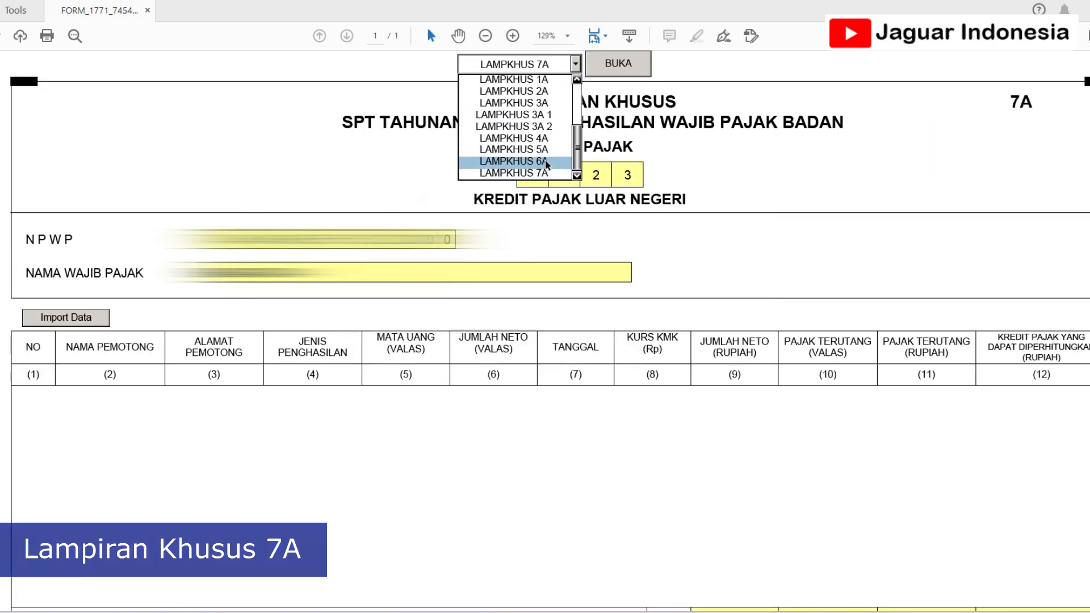
click(795, 205)
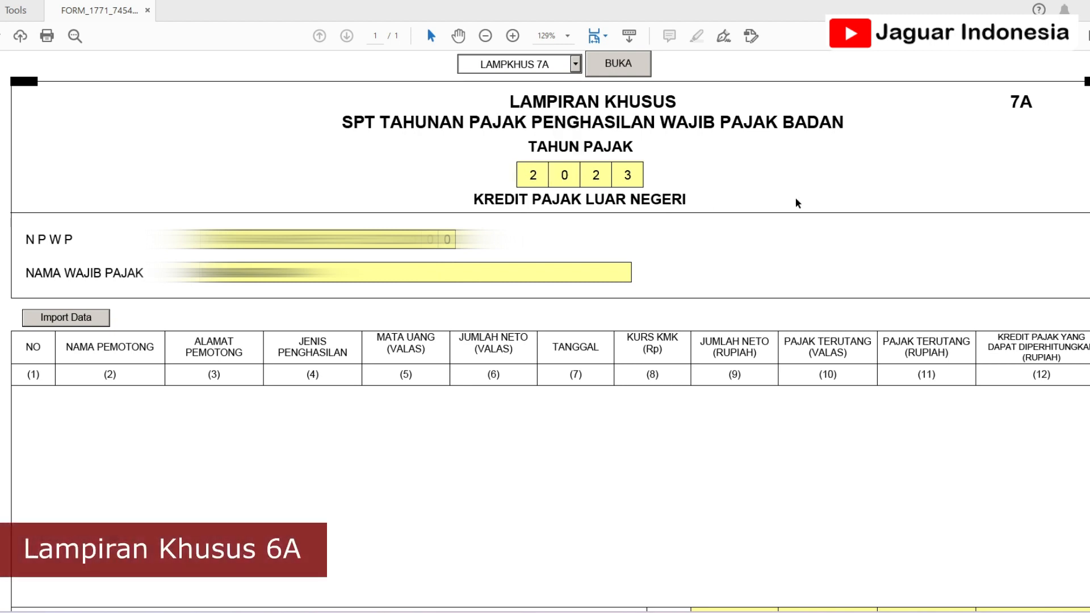
click(575, 64)
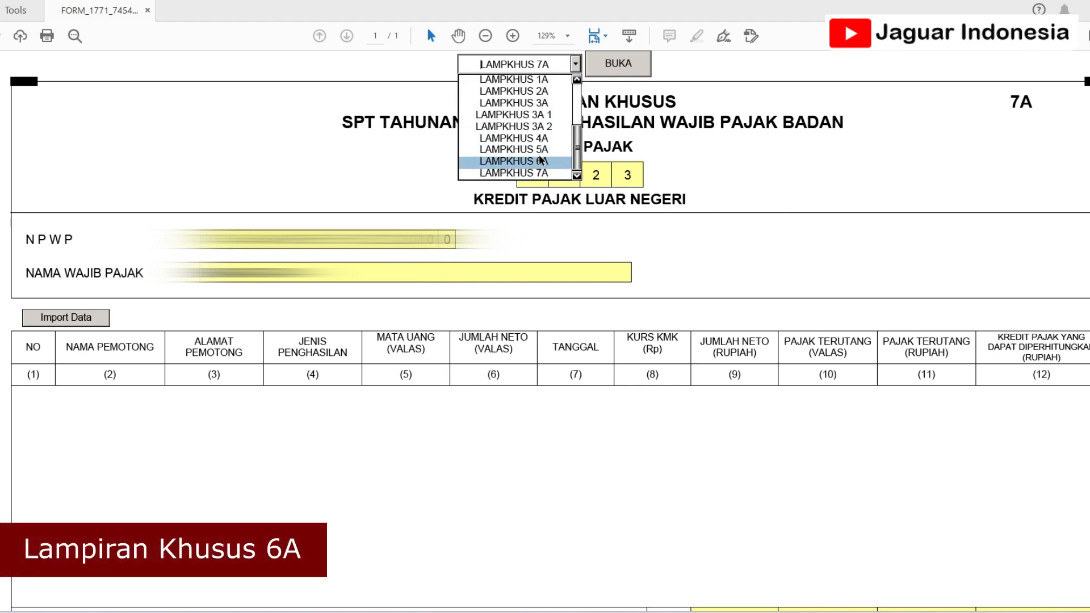
click(539, 161)
click(616, 67)
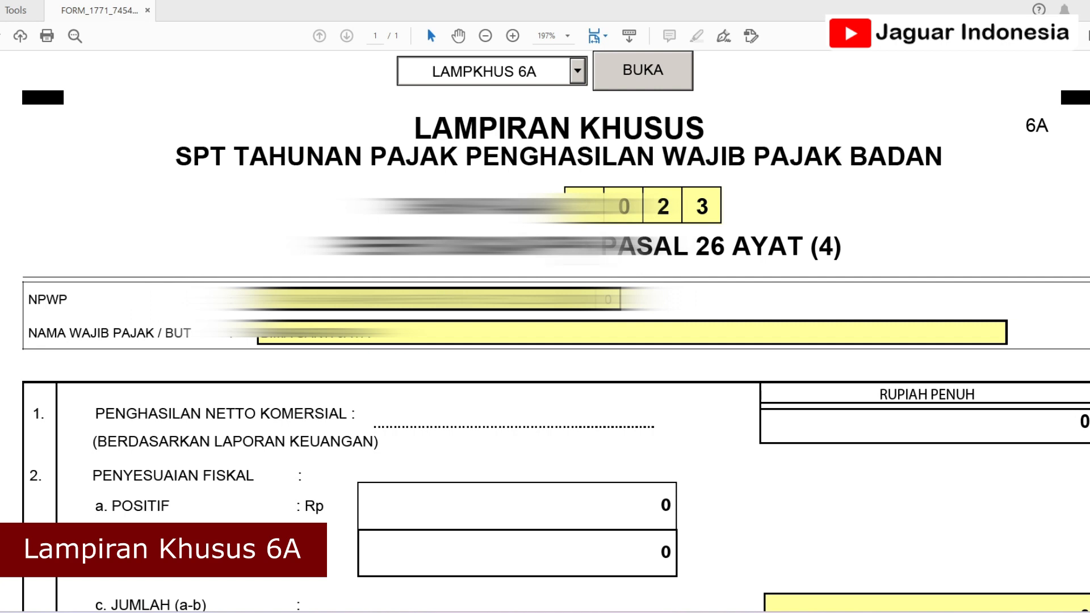
Step: Scroll down and back up through the all-zero Lampiran Khusus 6A figures
scroll(914, 293, down, 5)
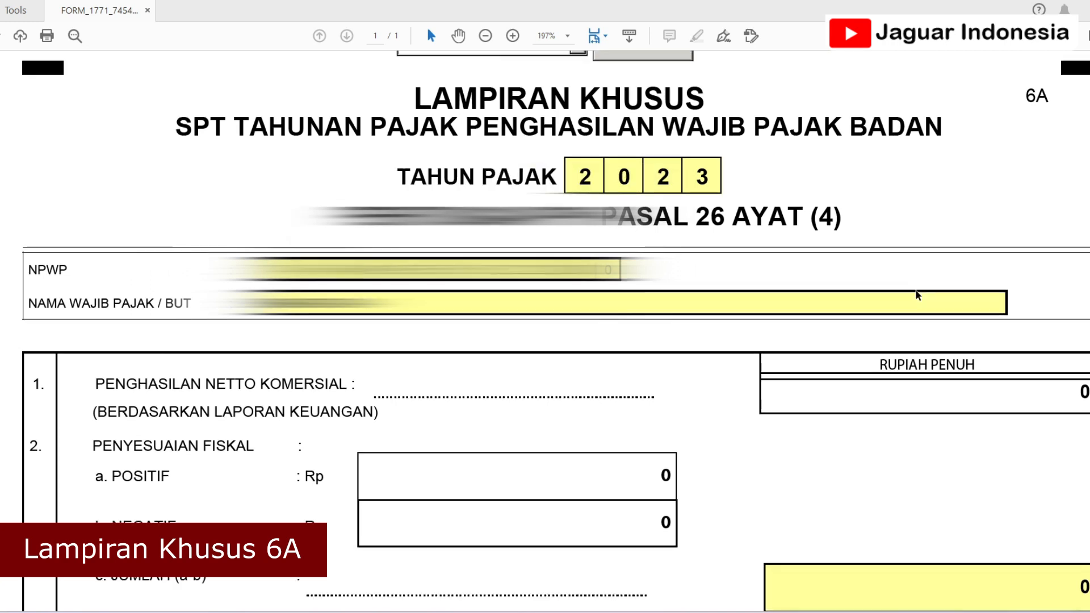
scroll(907, 292, down, 3)
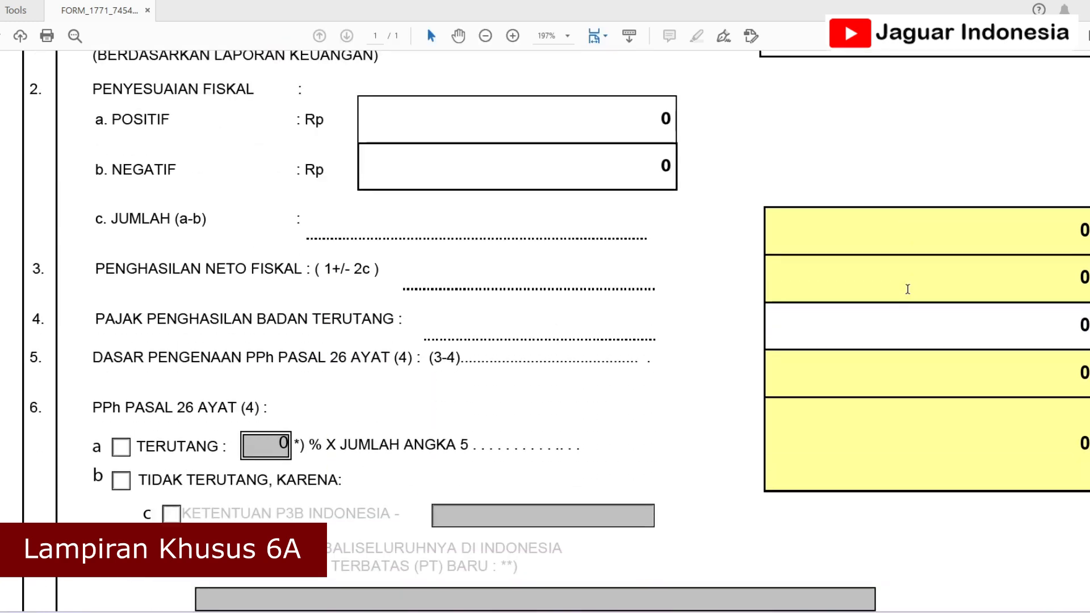
scroll(907, 293, up, 1)
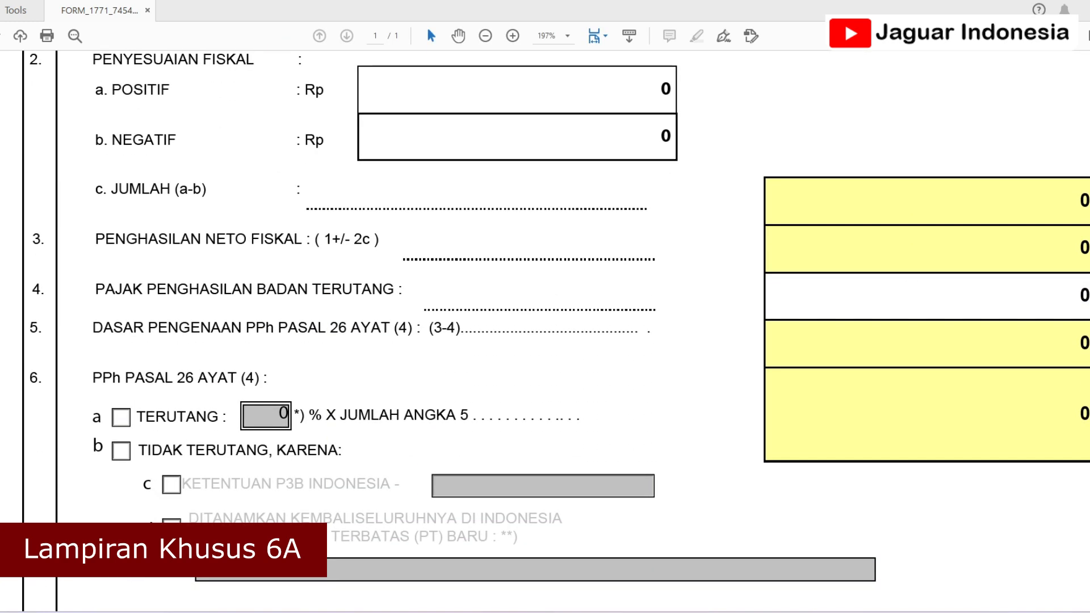
scroll(906, 287, up, 6)
scroll(557, 331, up, 2)
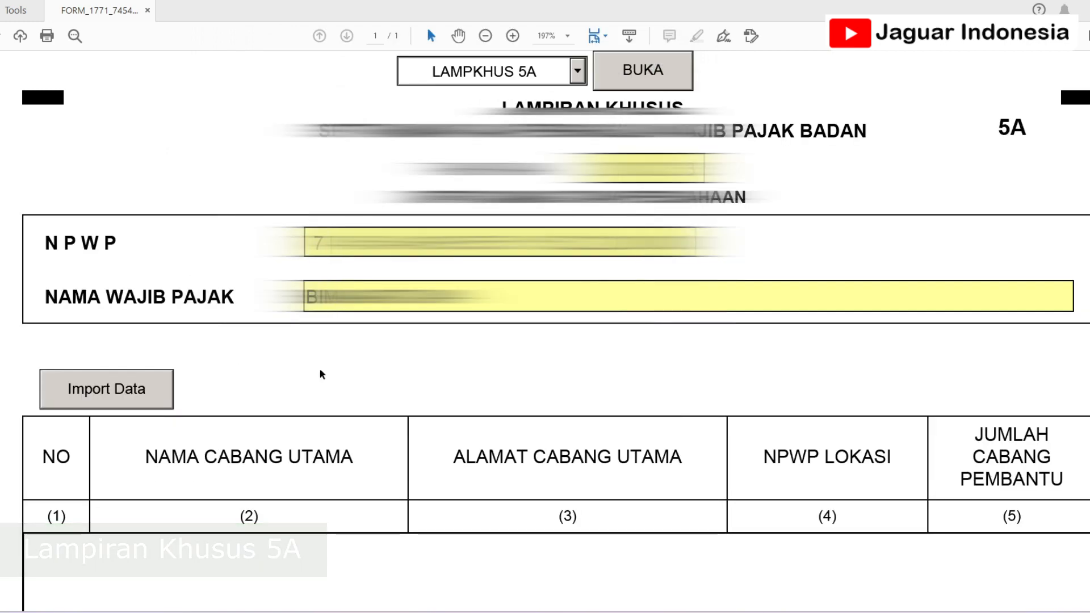
click(577, 71)
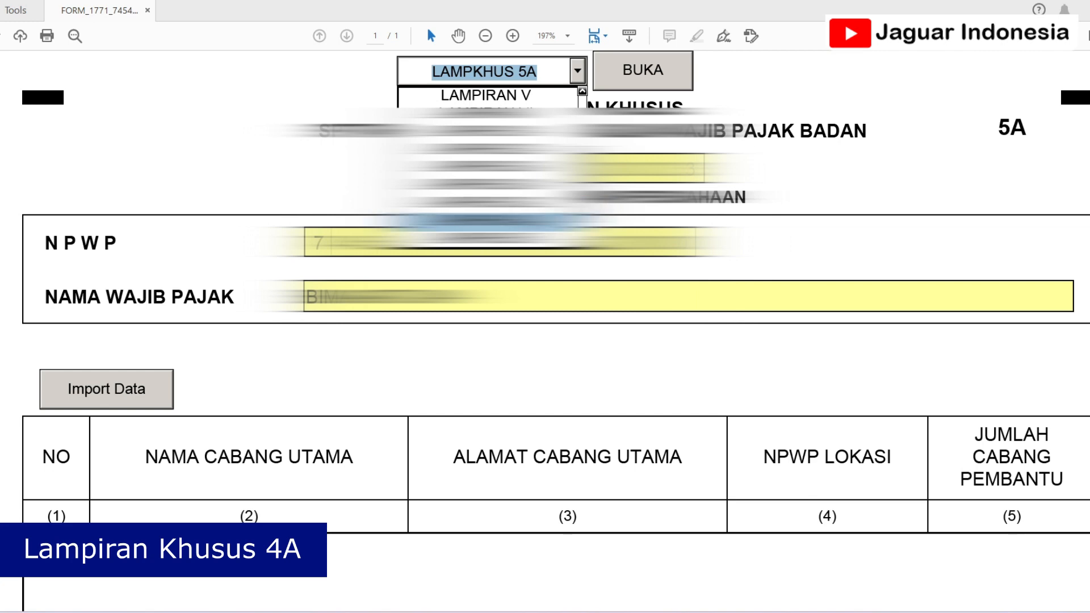
click(486, 221)
click(642, 82)
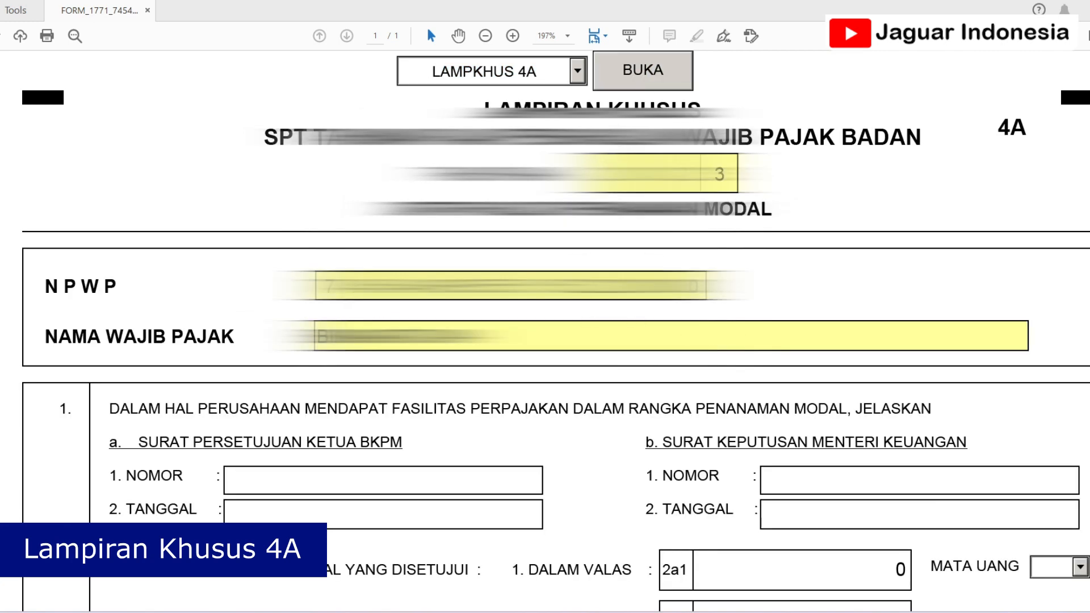
scroll(545, 329, down, 6)
scroll(545, 329, down, 3)
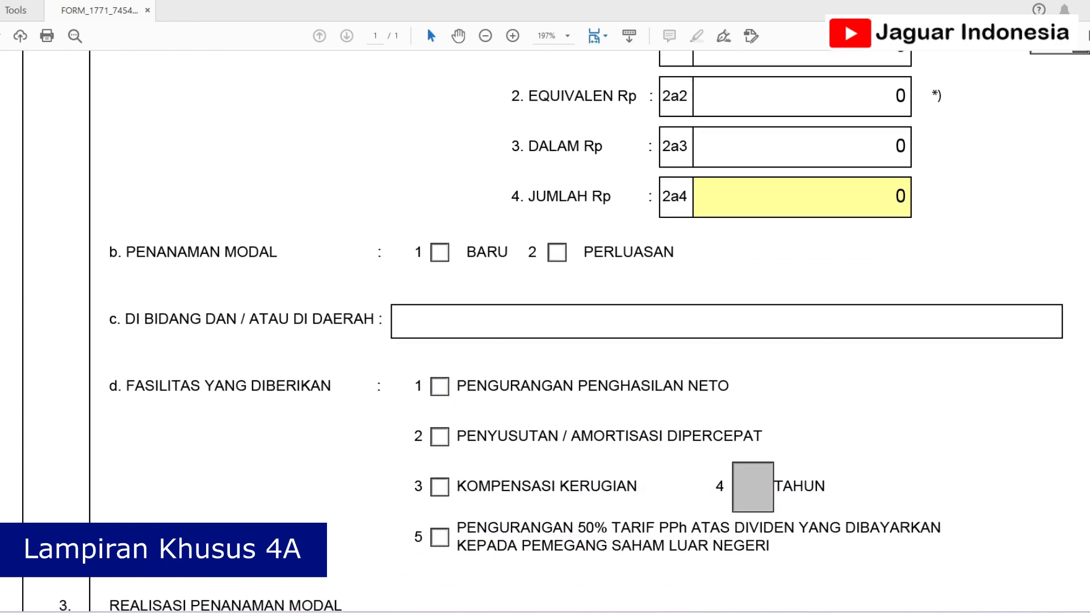
scroll(545, 330, down, 6)
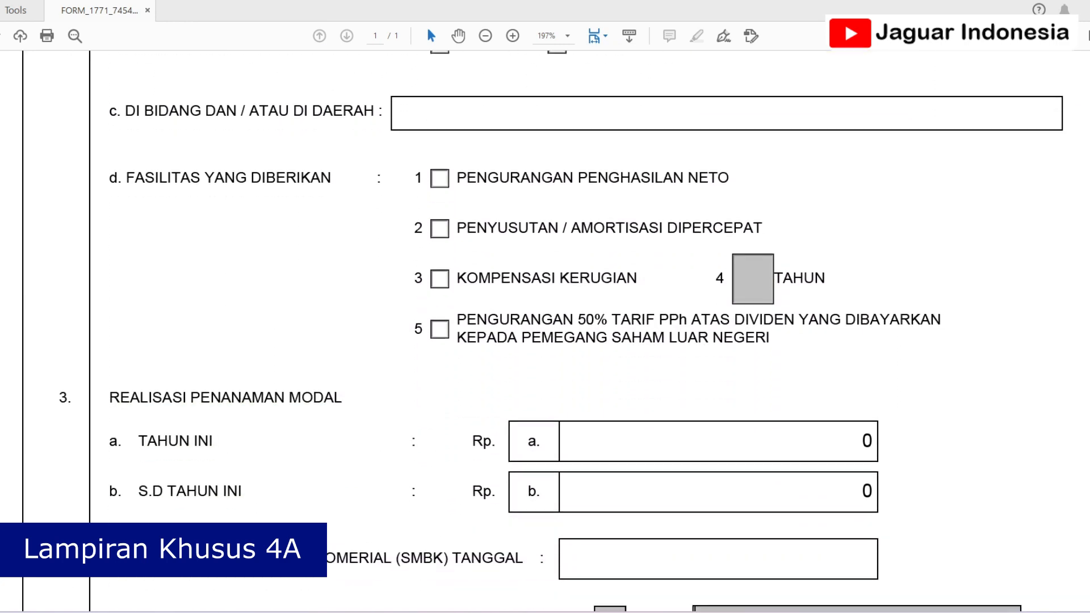
scroll(545, 329, down, 4)
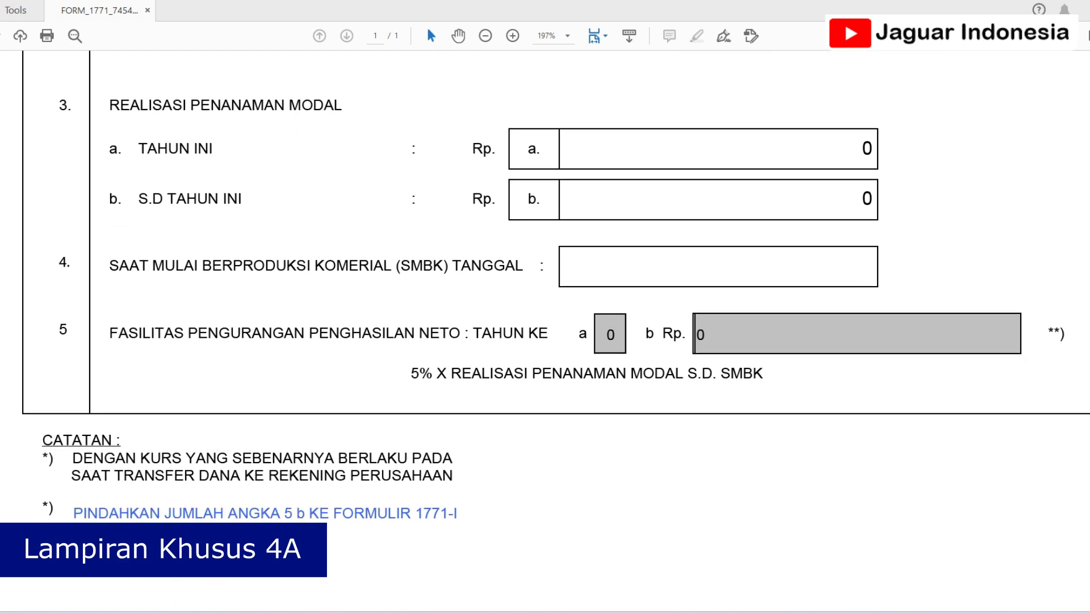
scroll(544, 330, up, 7)
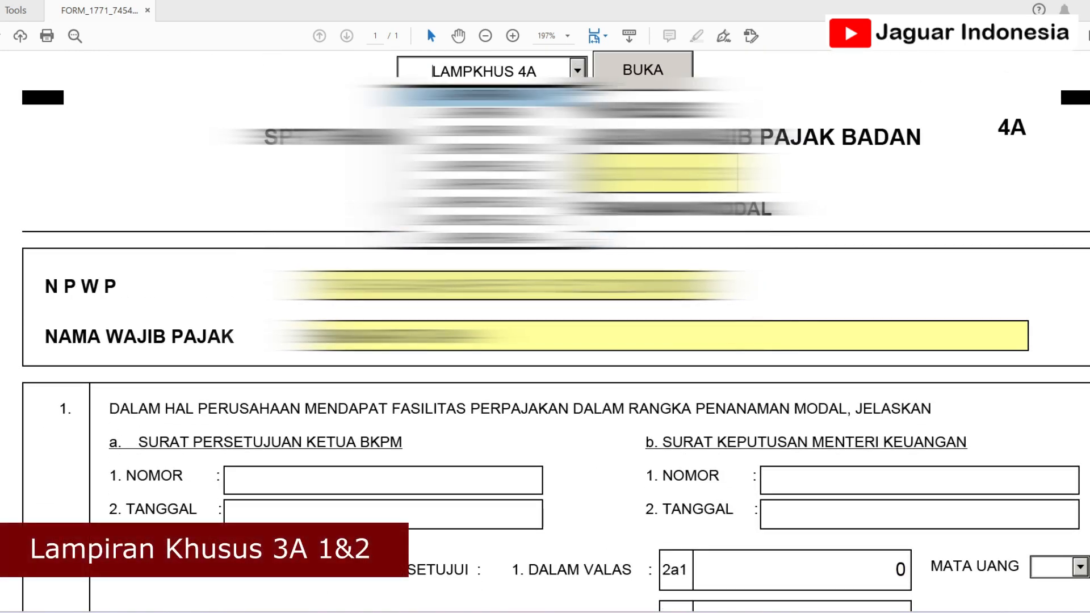
Step: Open the Lampiran Khusus 3A-2 form, then the Lampiran Khusus 3A-1 form
click(511, 221)
click(659, 73)
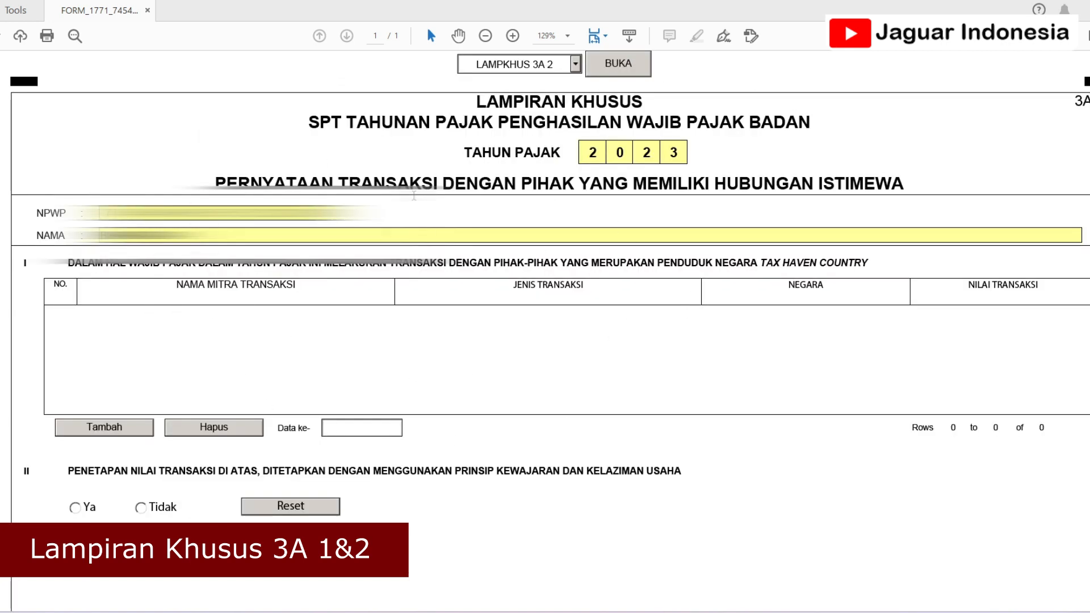
click(580, 68)
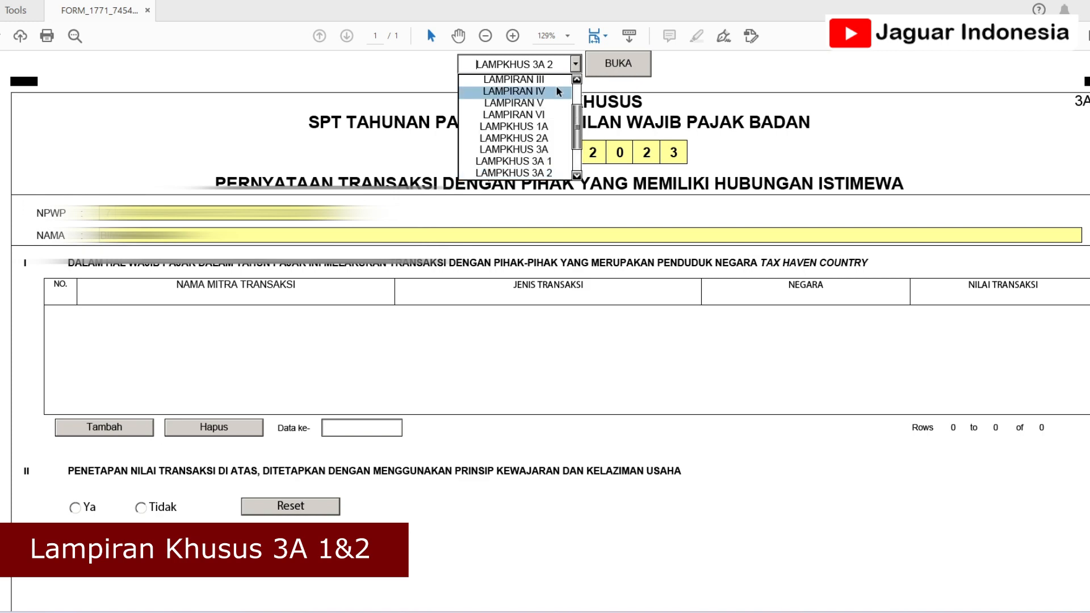
click(540, 163)
click(628, 61)
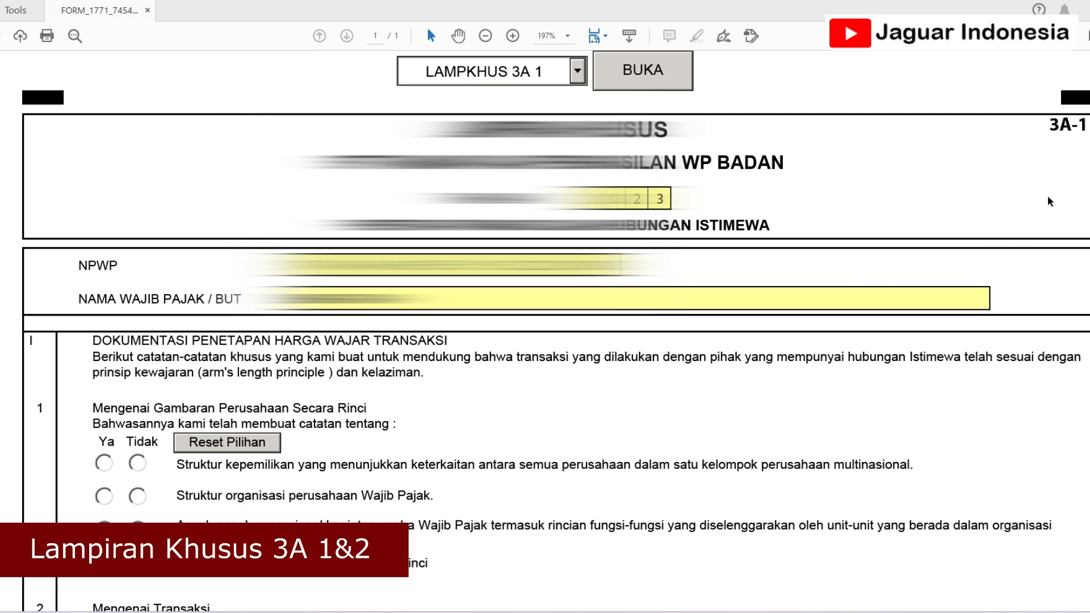
Step: Scroll through Lampiran Khusus 3A-1, then open the Lampiran Khusus 3A related-party form
scroll(556, 329, down, 3)
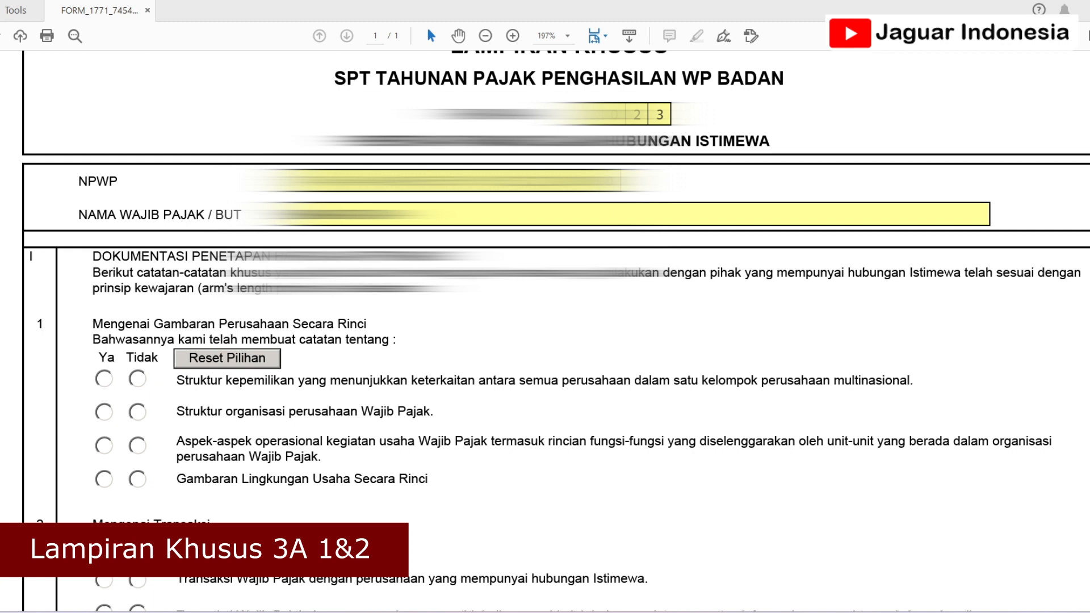
scroll(556, 329, down, 1)
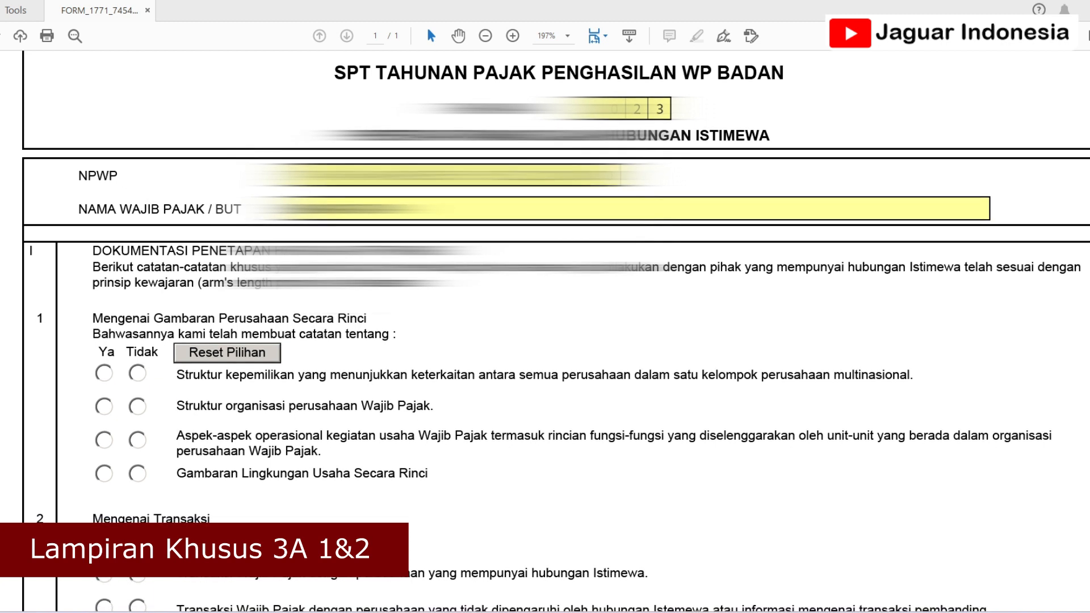
scroll(556, 330, down, 1)
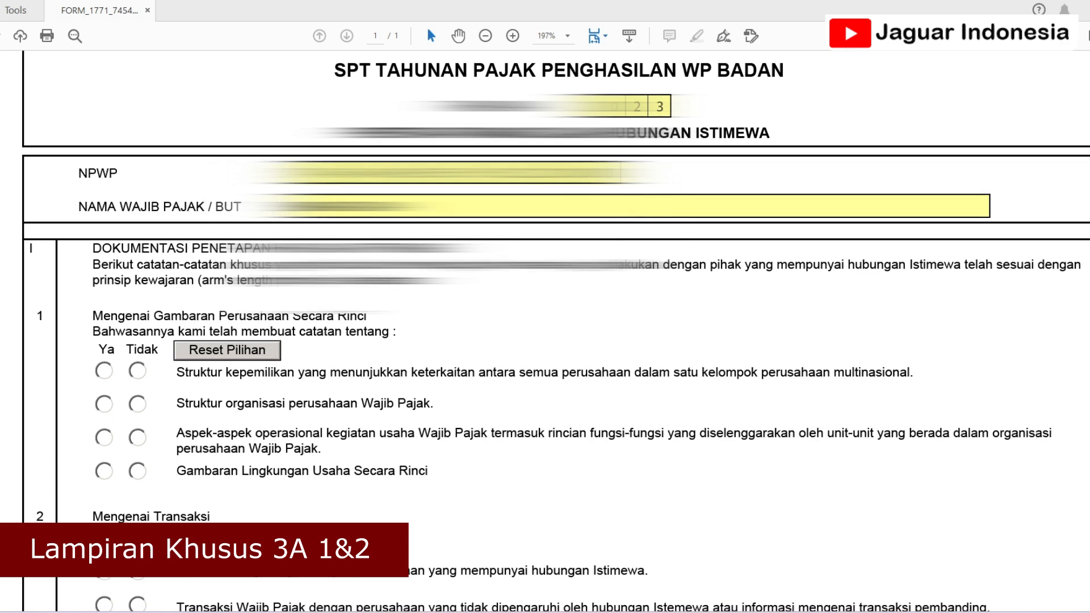
scroll(556, 329, down, 2)
scroll(556, 329, up, 2)
scroll(557, 329, up, 2)
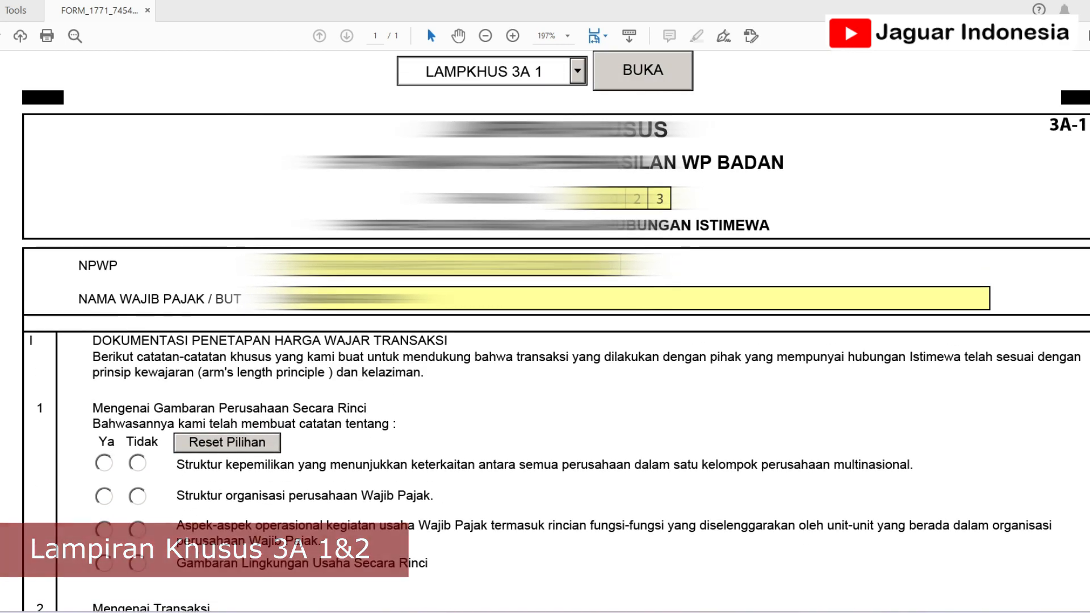
click(578, 71)
click(482, 222)
click(637, 72)
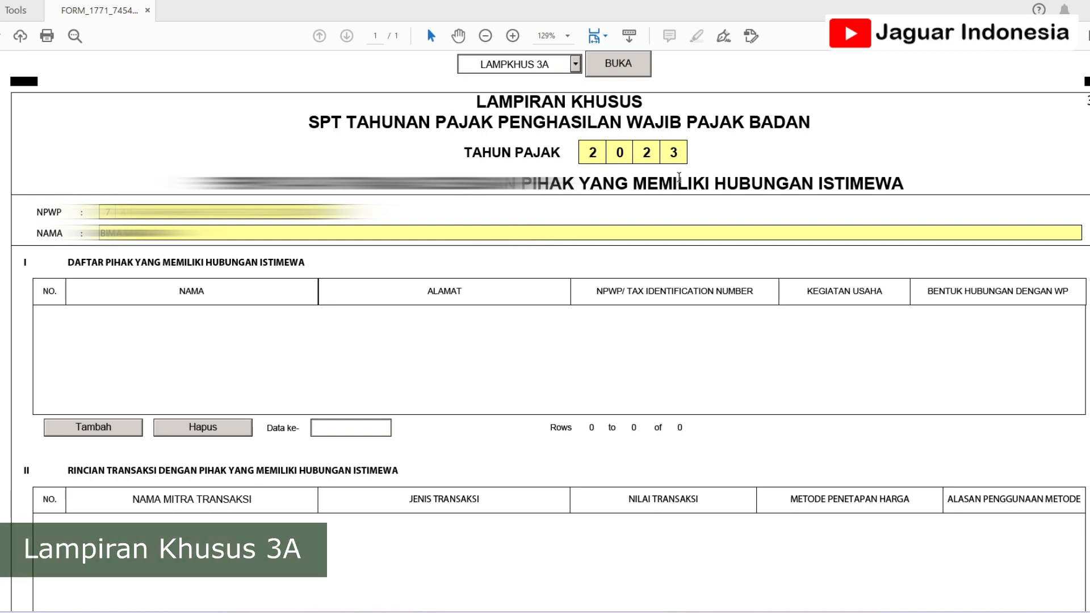
Step: Open the Lampiran Khusus 2A loss compensation form, then the Lampiran Khusus 1A depreciation form
click(575, 64)
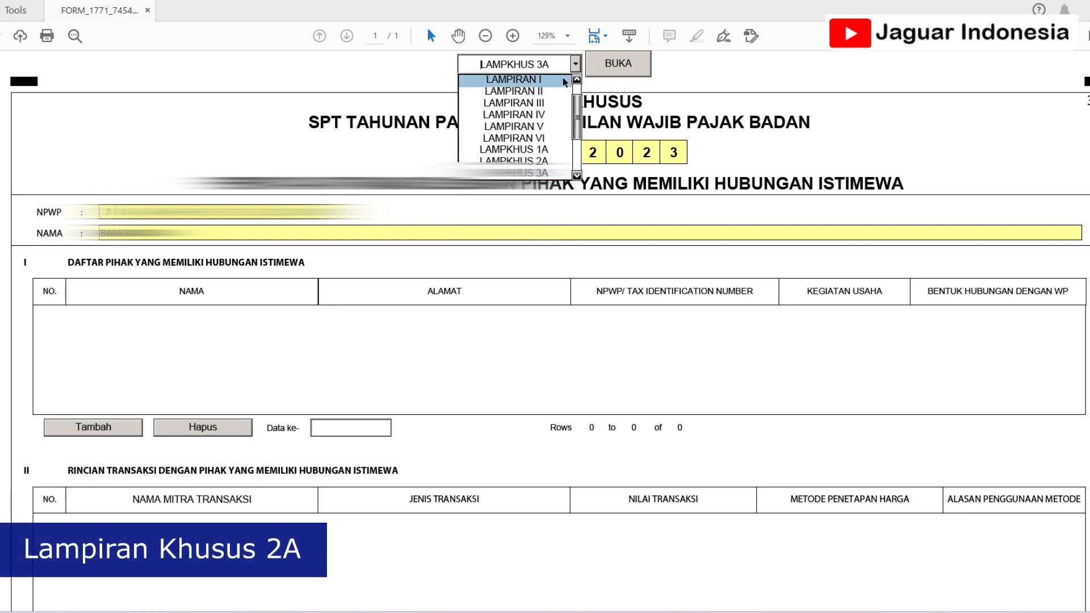
click(567, 164)
click(618, 66)
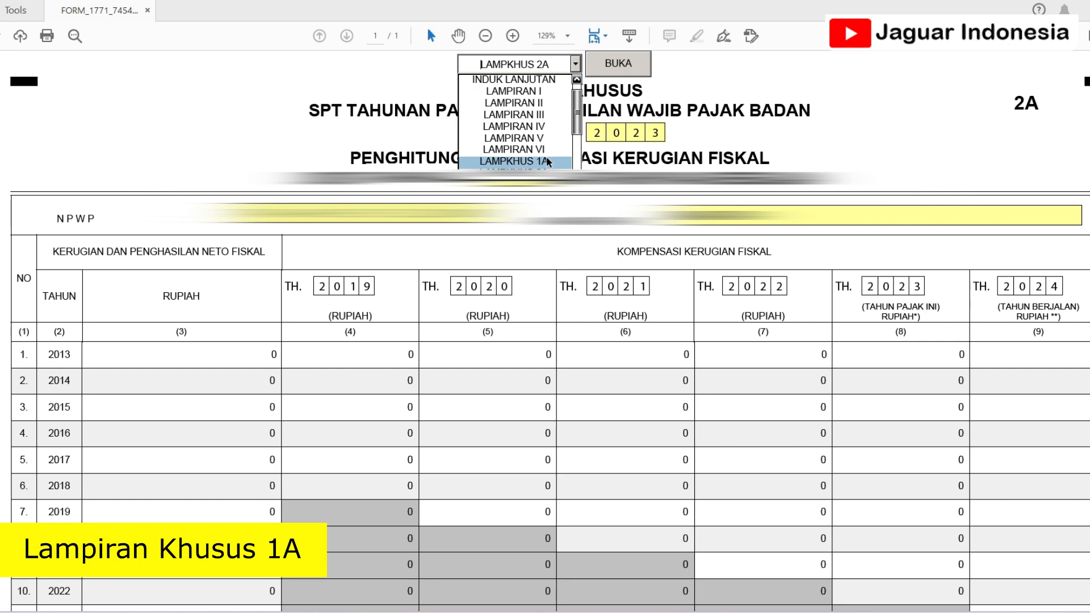
click(514, 161)
click(624, 66)
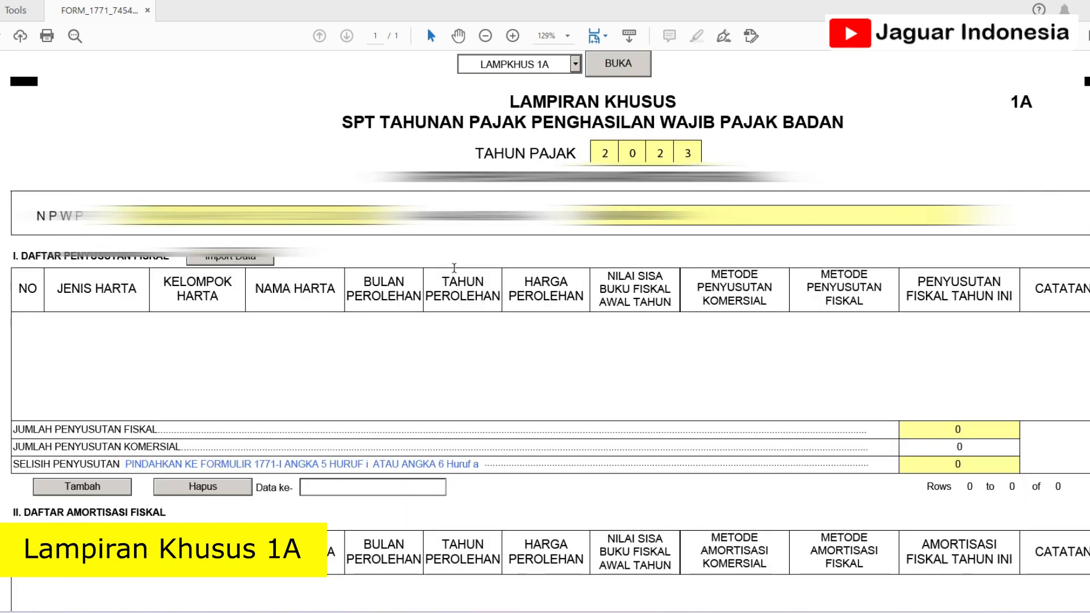
Step: Scroll through Lampiran Khusus 1A, then open the Lampiran VI affiliate form
scroll(463, 284, down, 5)
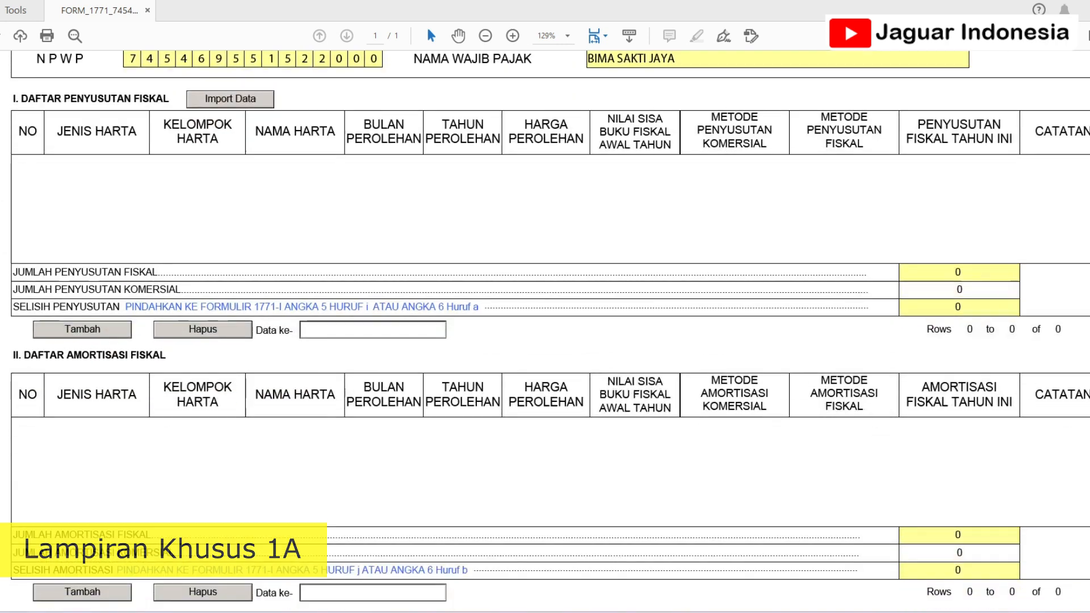
scroll(462, 283, up, 5)
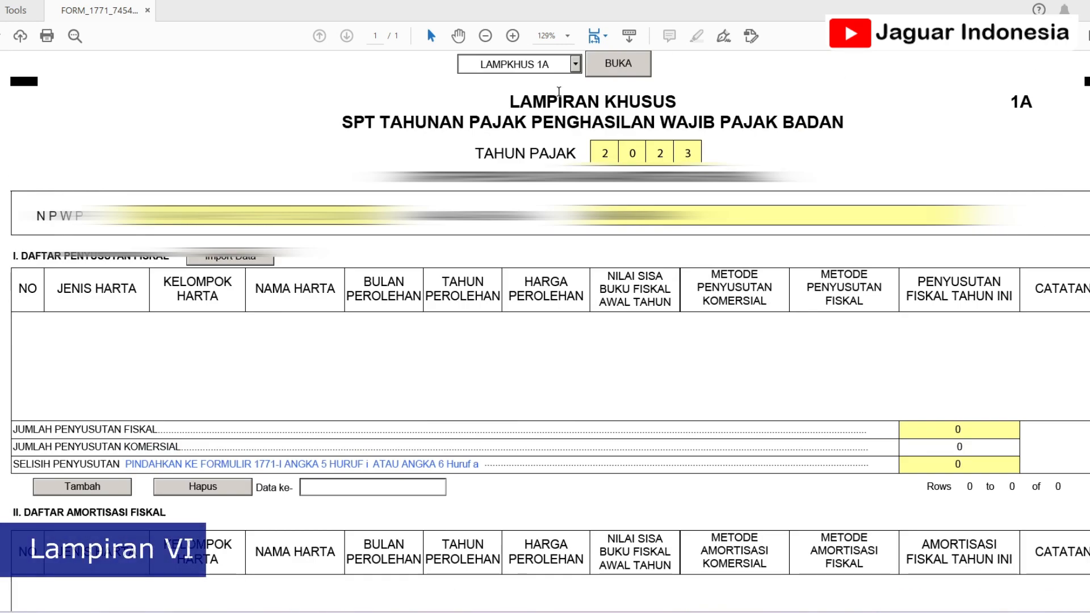
click(575, 64)
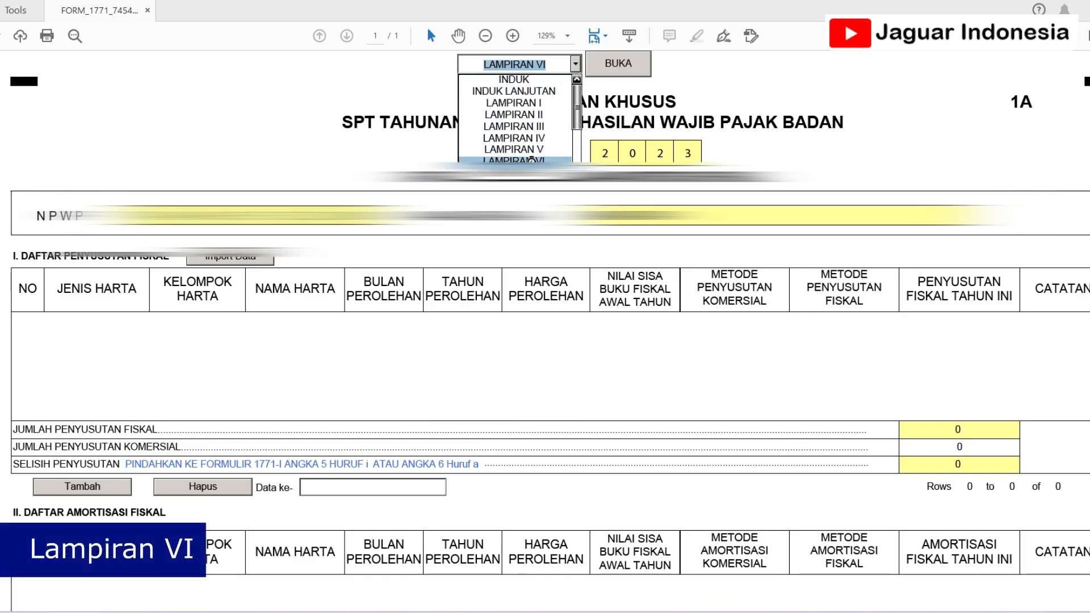
click(514, 155)
click(608, 70)
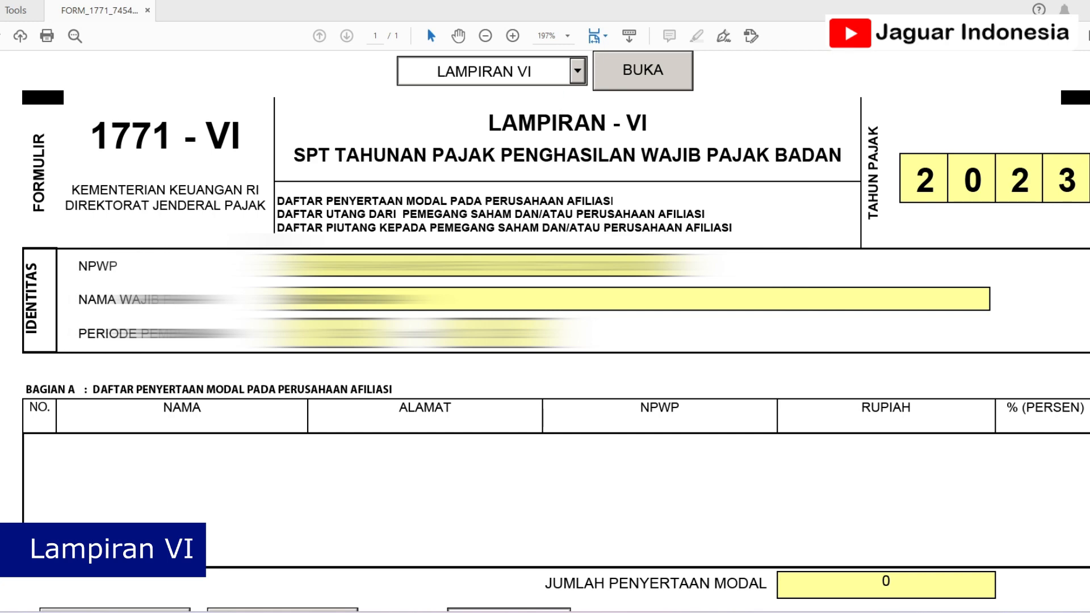
scroll(545, 329, down, 10)
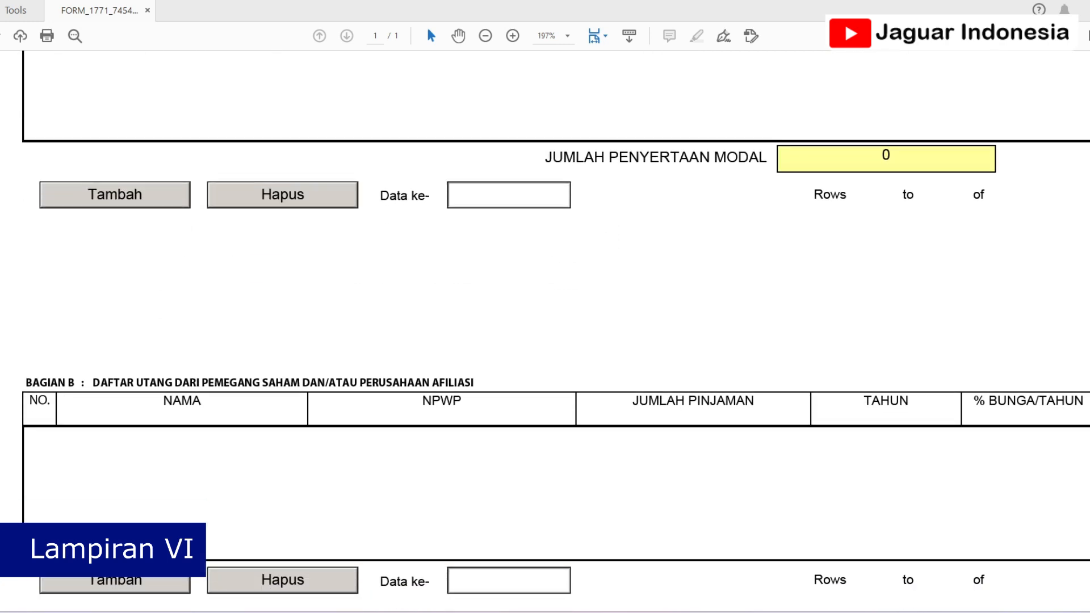
scroll(545, 329, down, 3)
scroll(545, 329, up, 12)
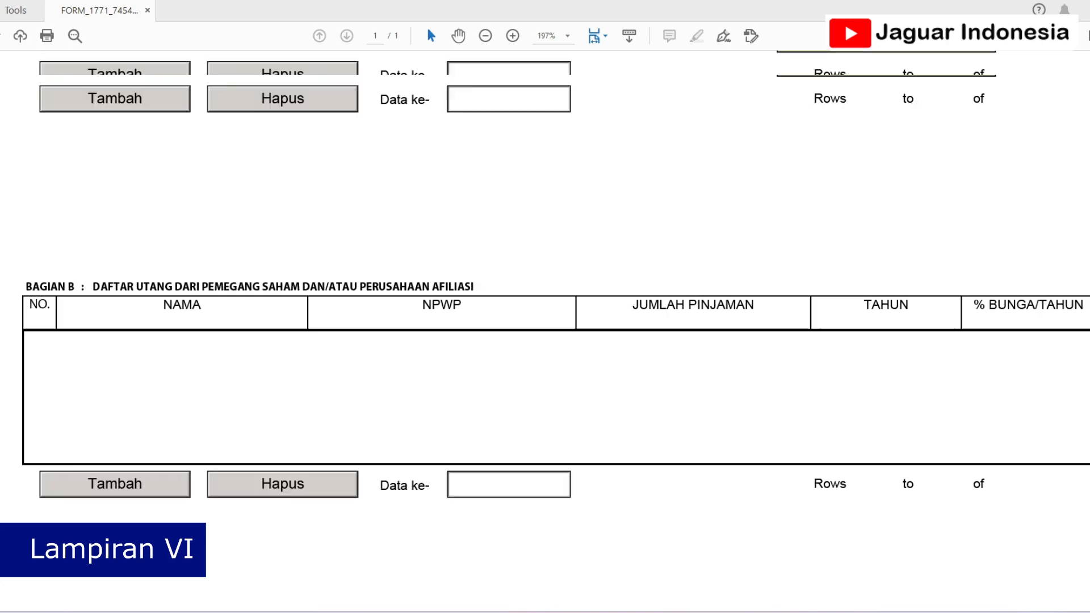
scroll(545, 329, down, 8)
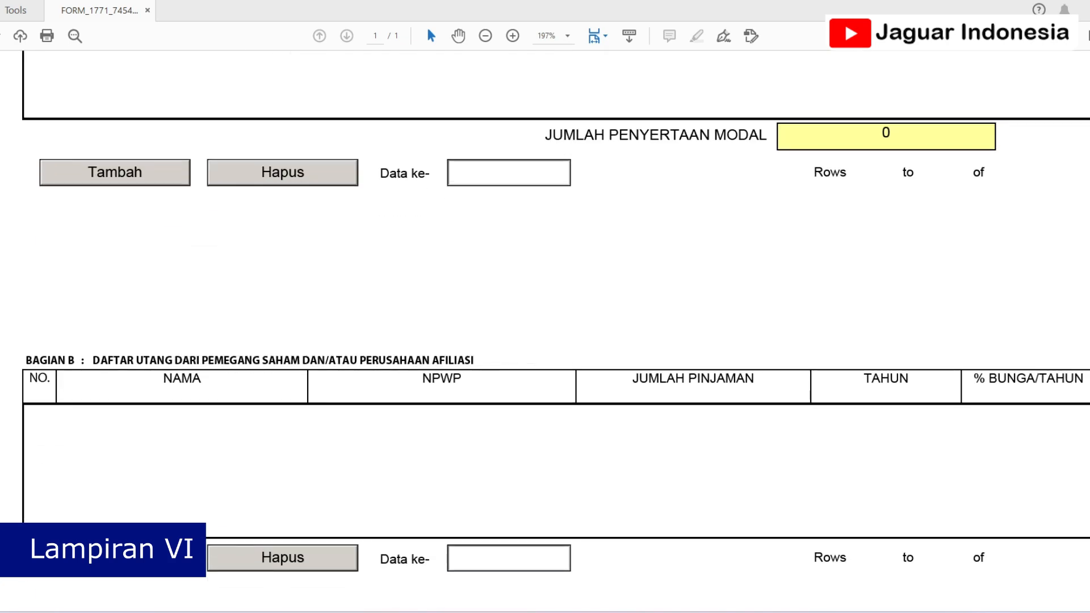
scroll(545, 329, down, 2)
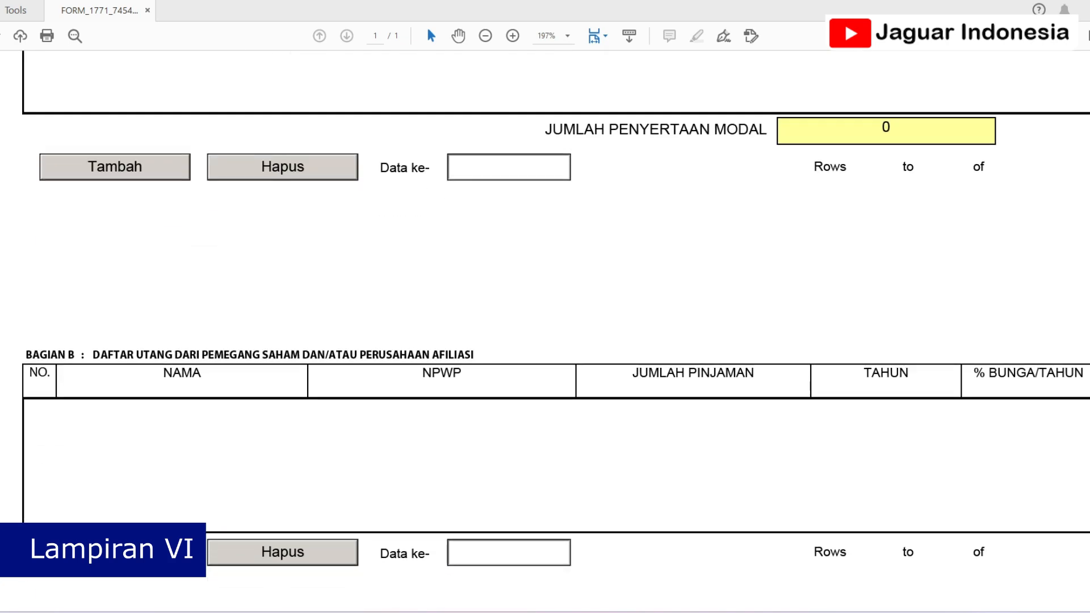
scroll(545, 329, up, 2)
scroll(545, 312, up, 8)
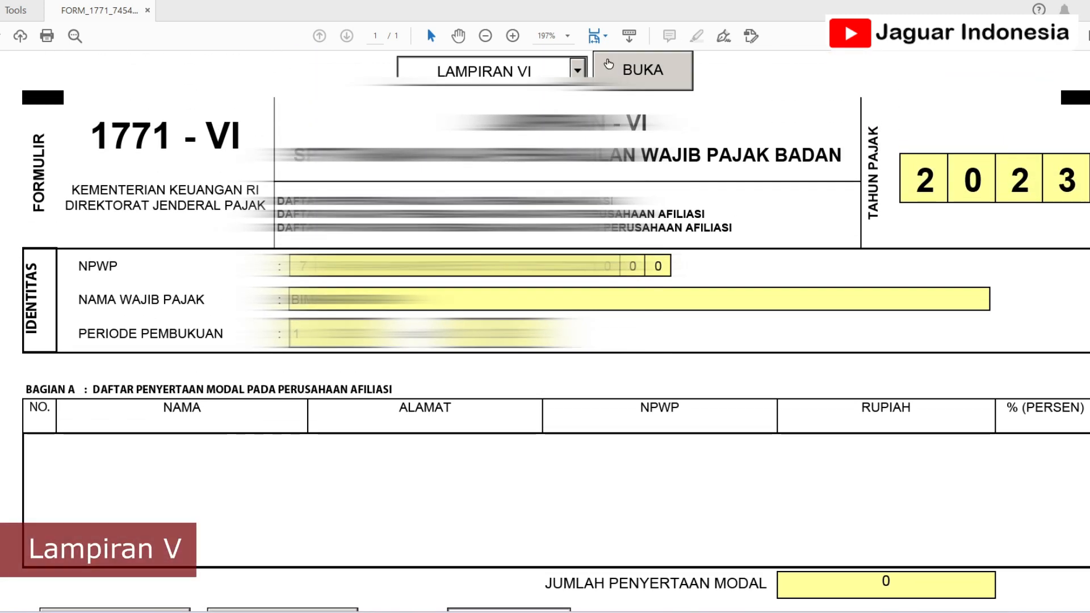
Step: Open the Lampiran V shareholder form and scroll over its Bagian A table
click(577, 71)
click(511, 204)
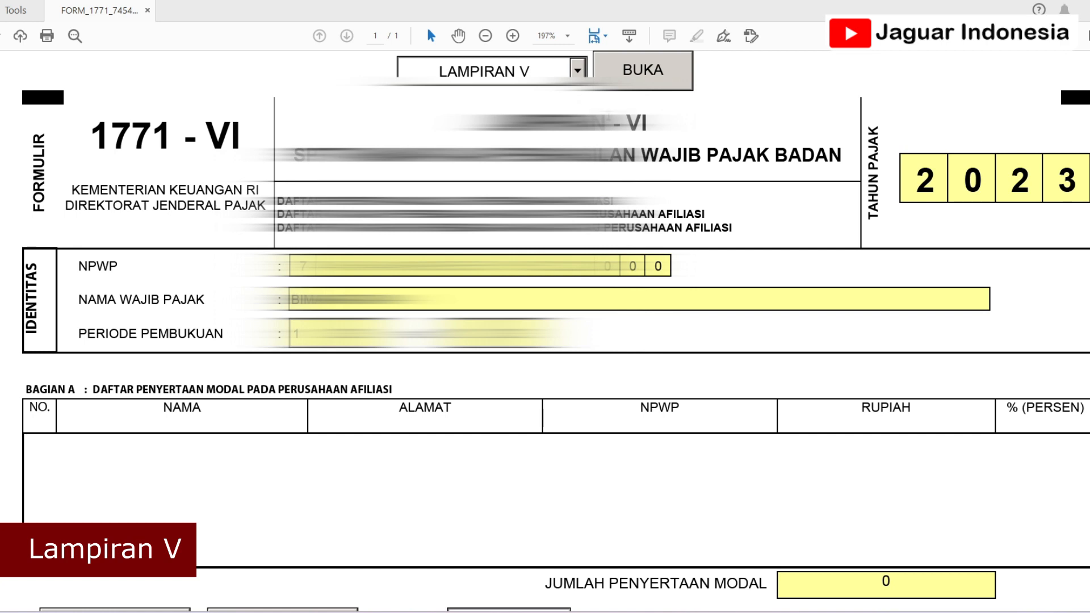
click(611, 84)
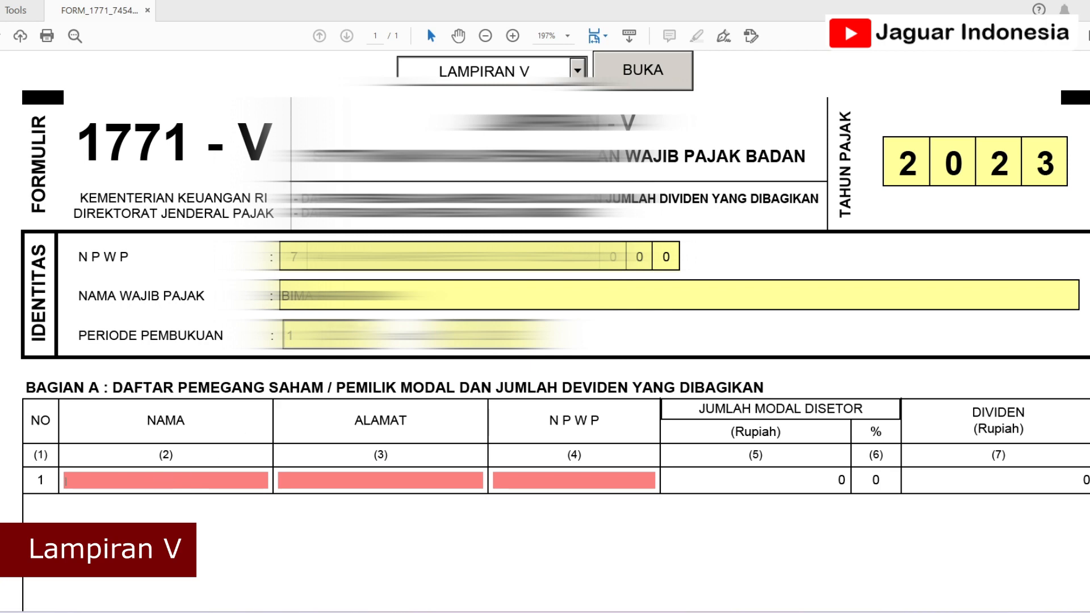
scroll(545, 329, down, 10)
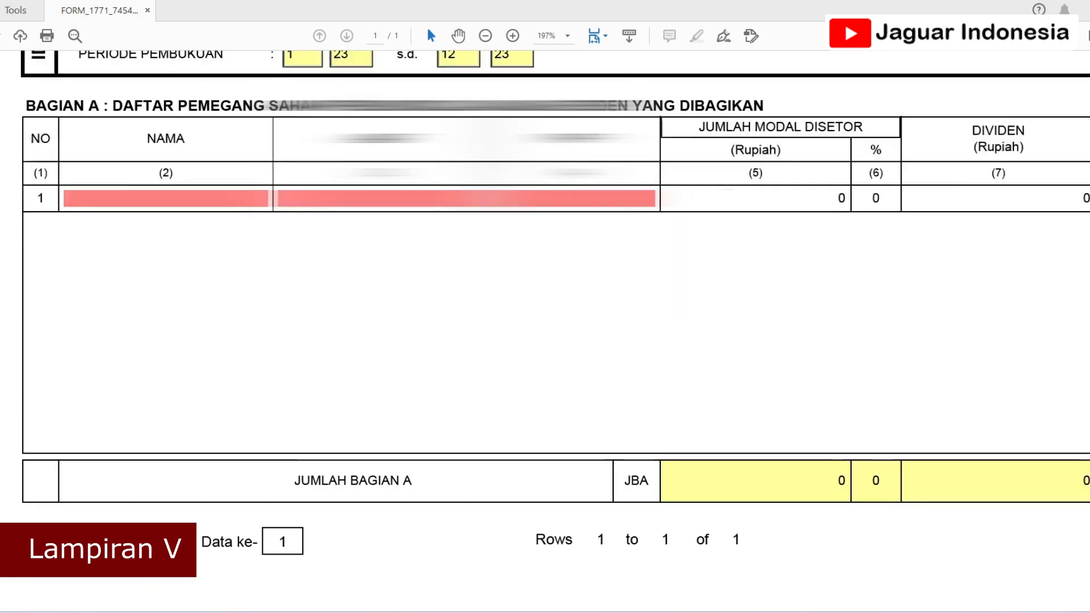
scroll(545, 329, up, 10)
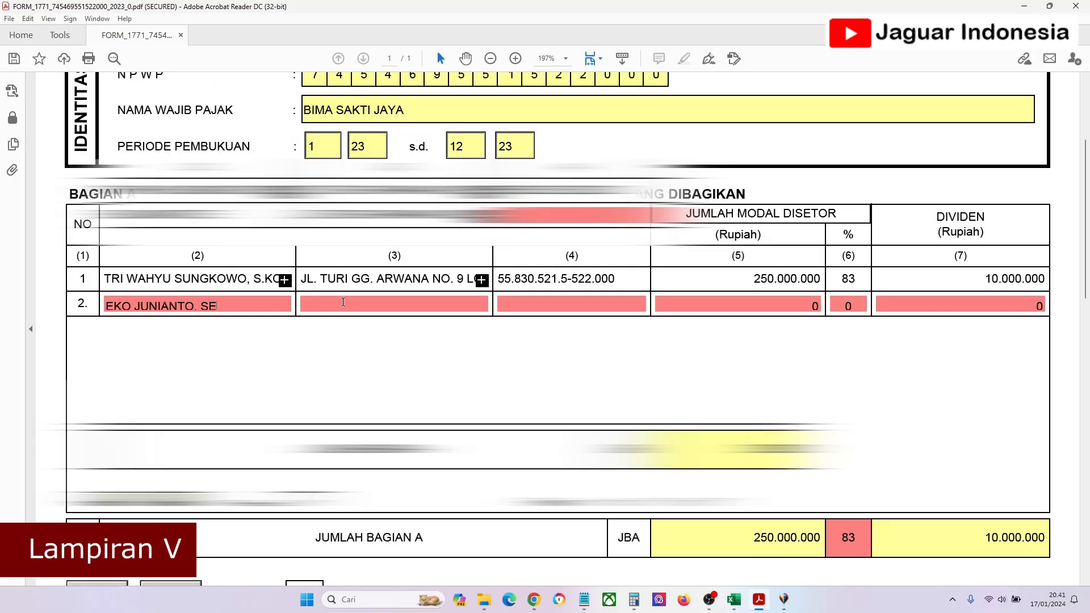
Step: Copy the first shareholder's address into the second shareholder's ALAMAT field in Bagian A
click(348, 303)
triple_click(348, 283)
key(ctrl+c)
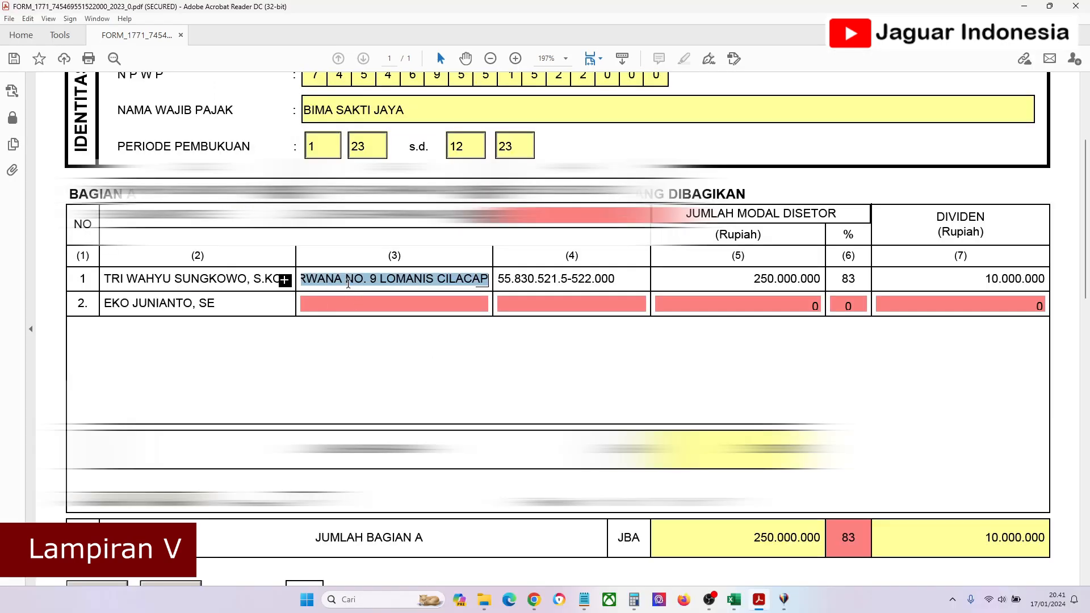
click(360, 309)
key(ctrl+v)
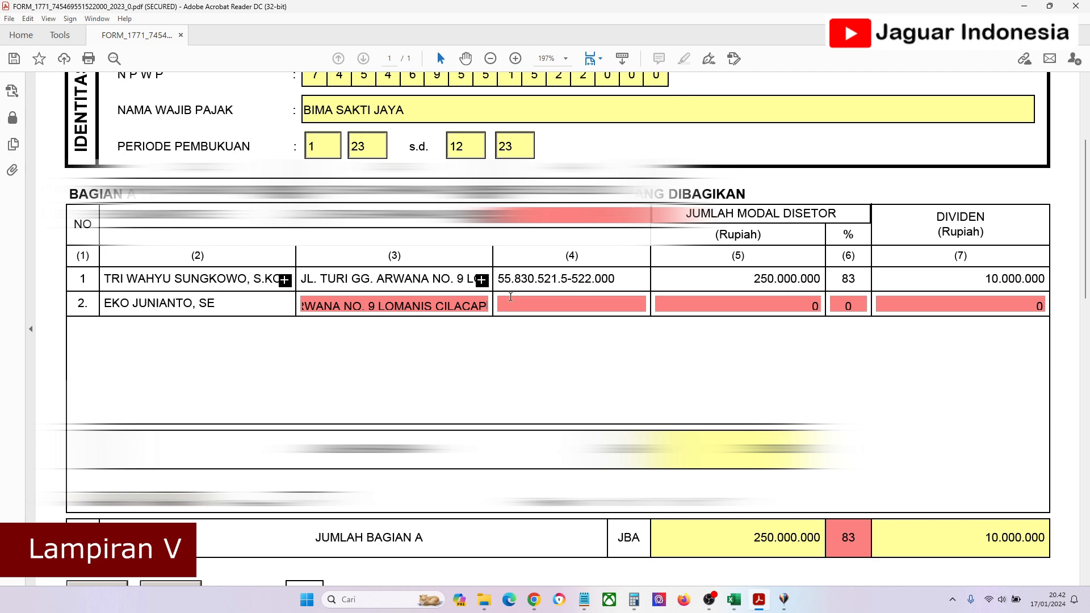
drag(1085, 227, 1075, 247)
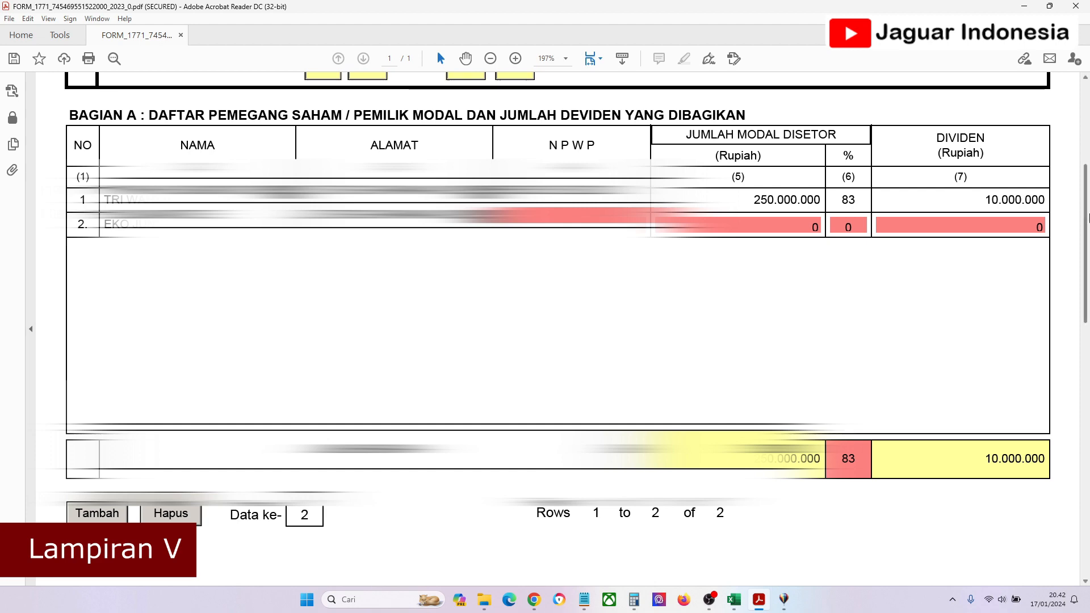
drag(1084, 206, 1080, 308)
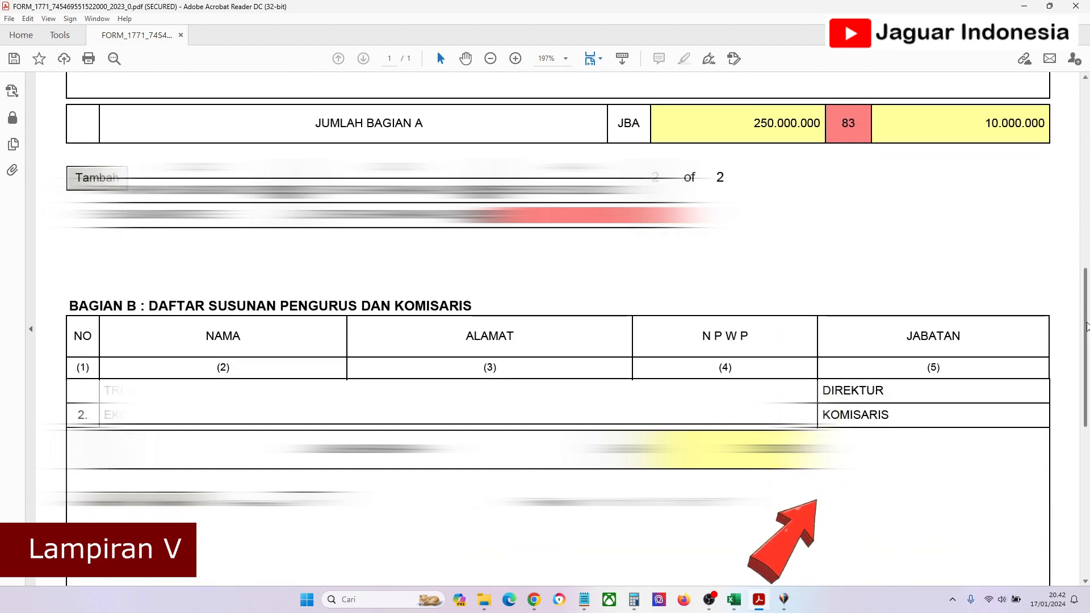
scroll(652, 263, up, 5)
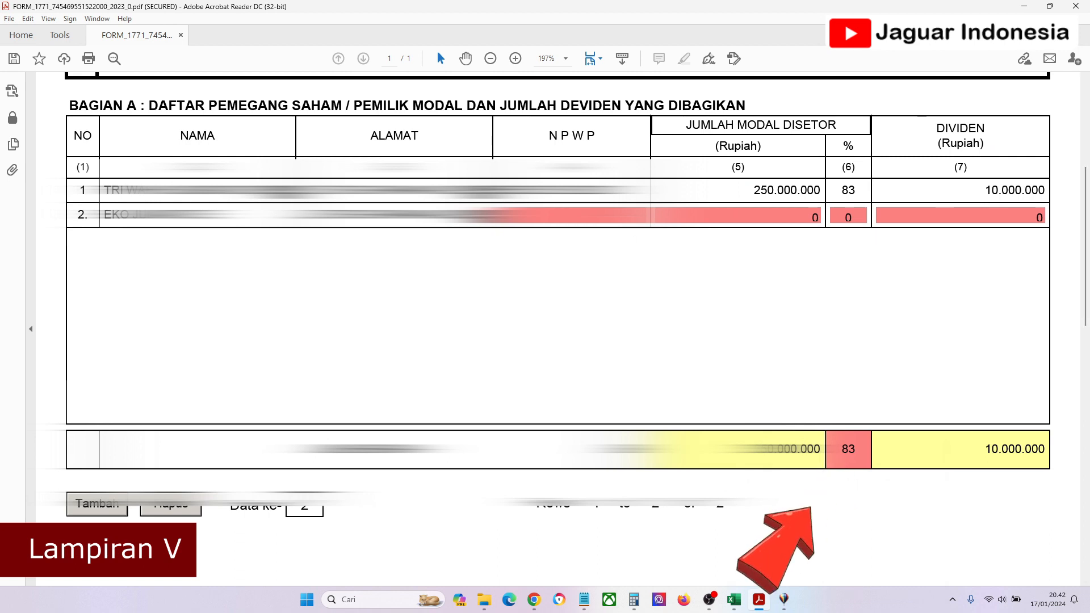
Step: Enter row 2's paid-in capital of 50.000.000 and a 27% share, pushing the total to 110%
click(750, 217)
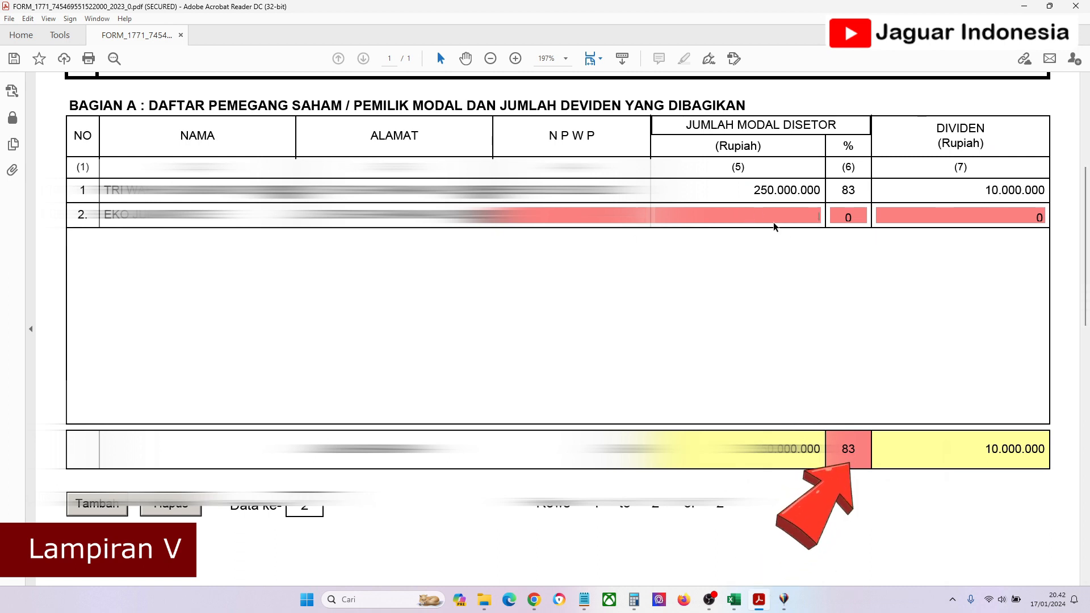
text(50000000)
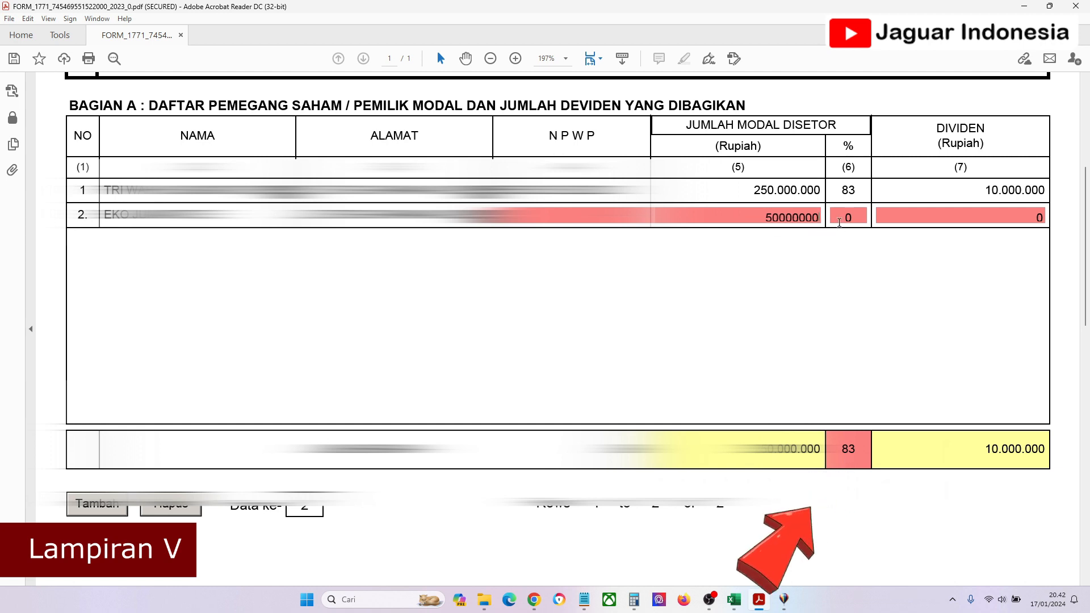
click(841, 215)
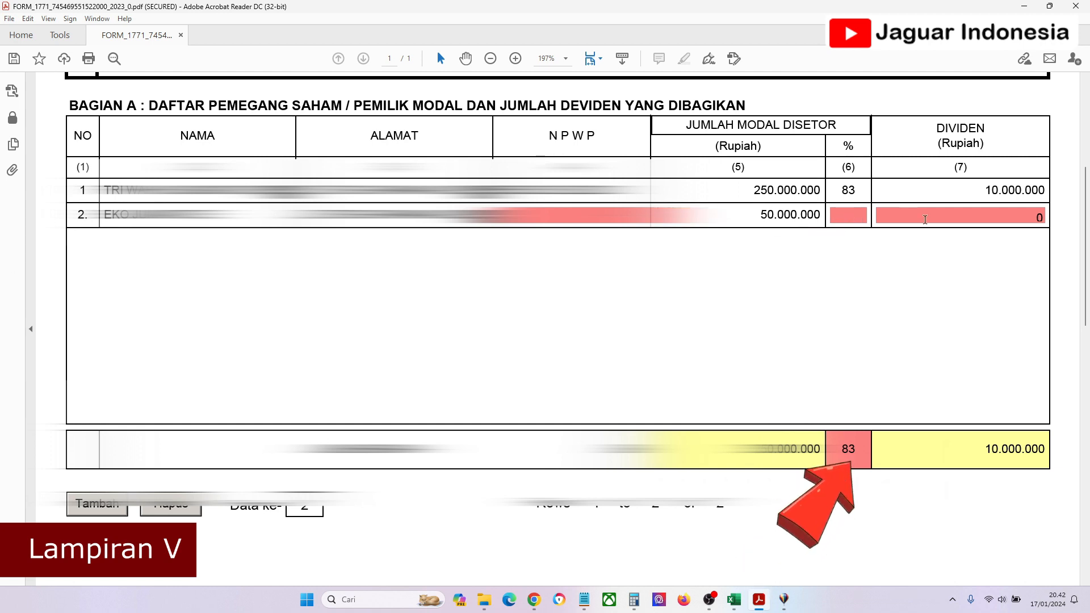
text(2)
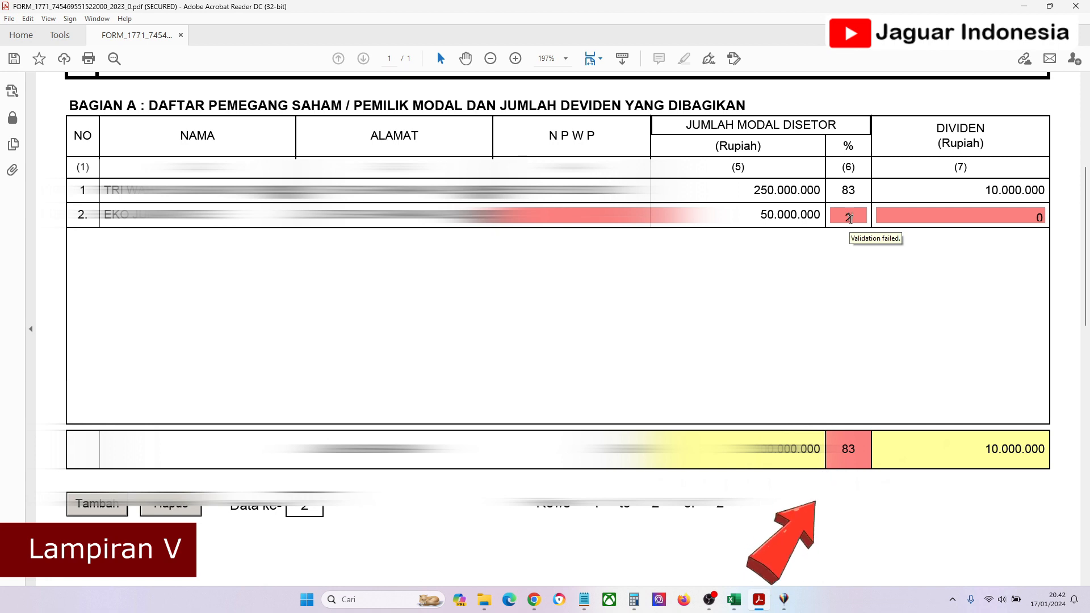
text(7)
key(Tab)
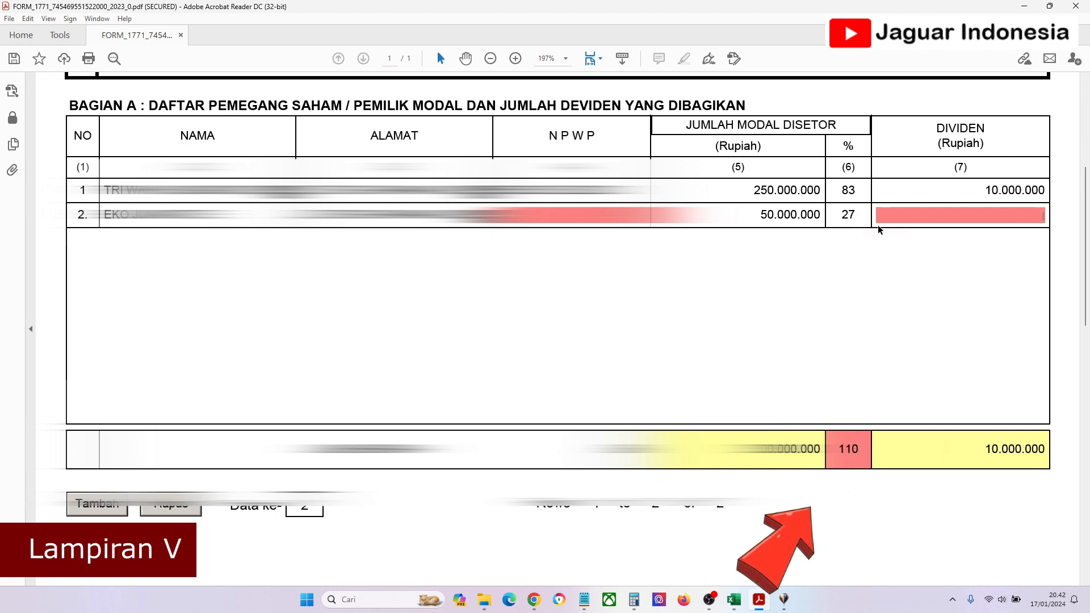
double_click(854, 458)
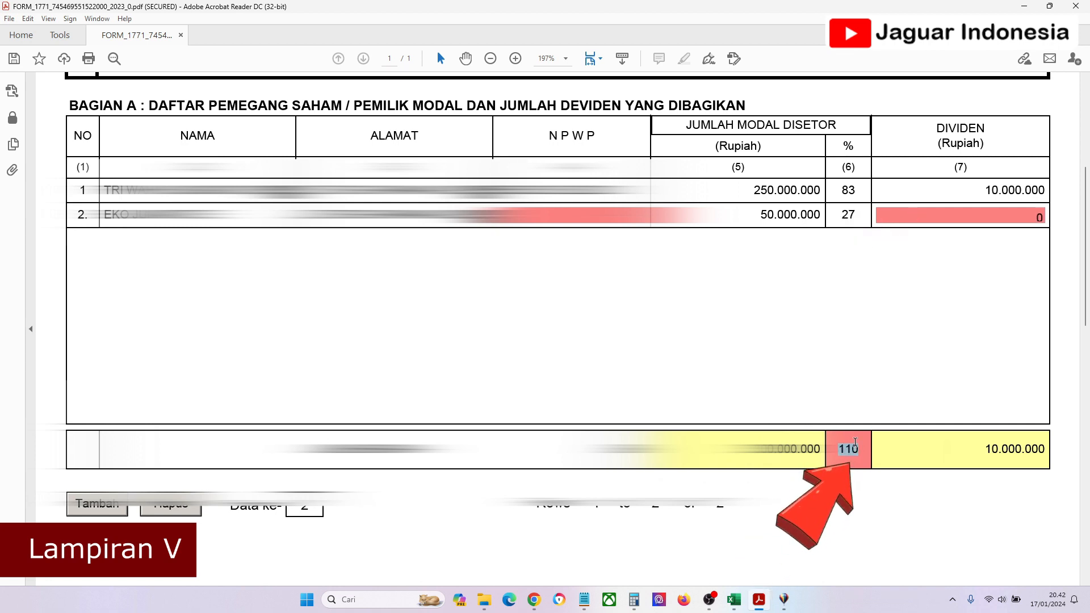
Step: Correct row 2's share to 17%, enter dividend 5.000.000, and confirm totals of 100% and 15.000.000
drag(849, 217, 841, 216)
text(1)
click(879, 217)
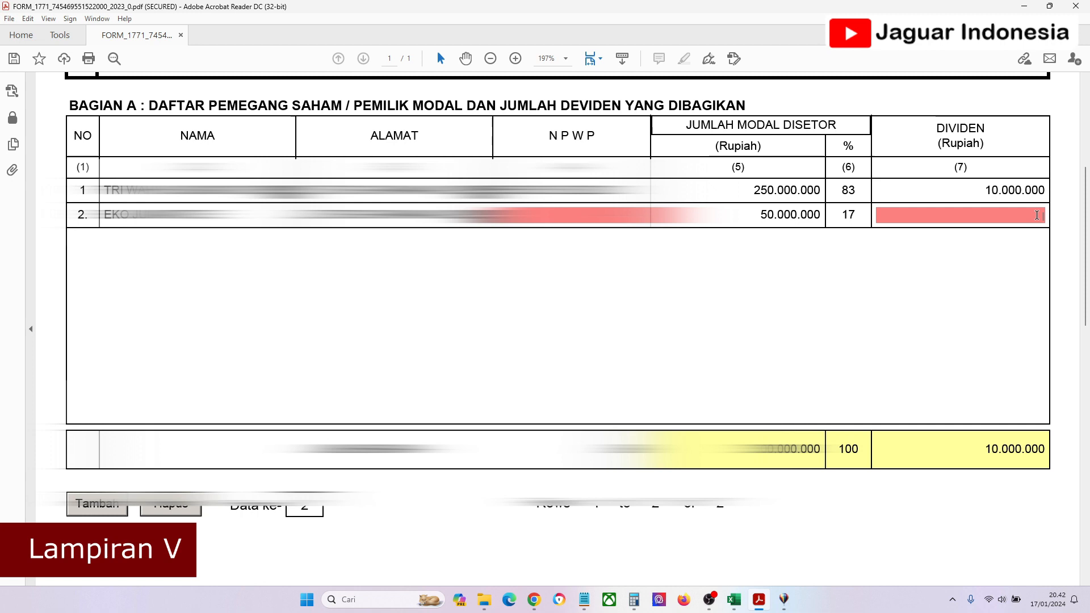
text(5000000)
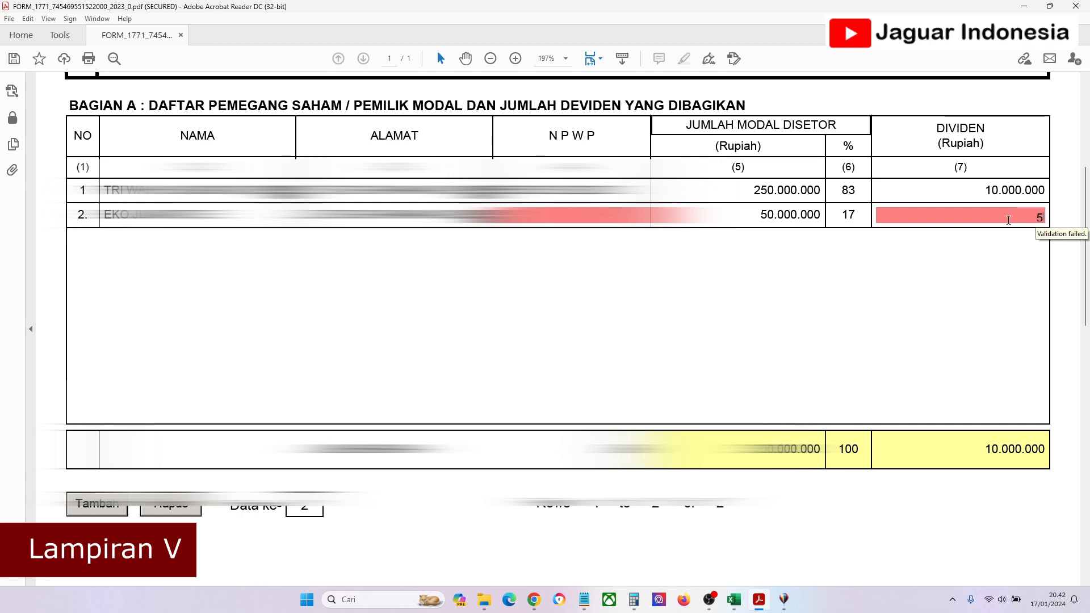
click(1015, 192)
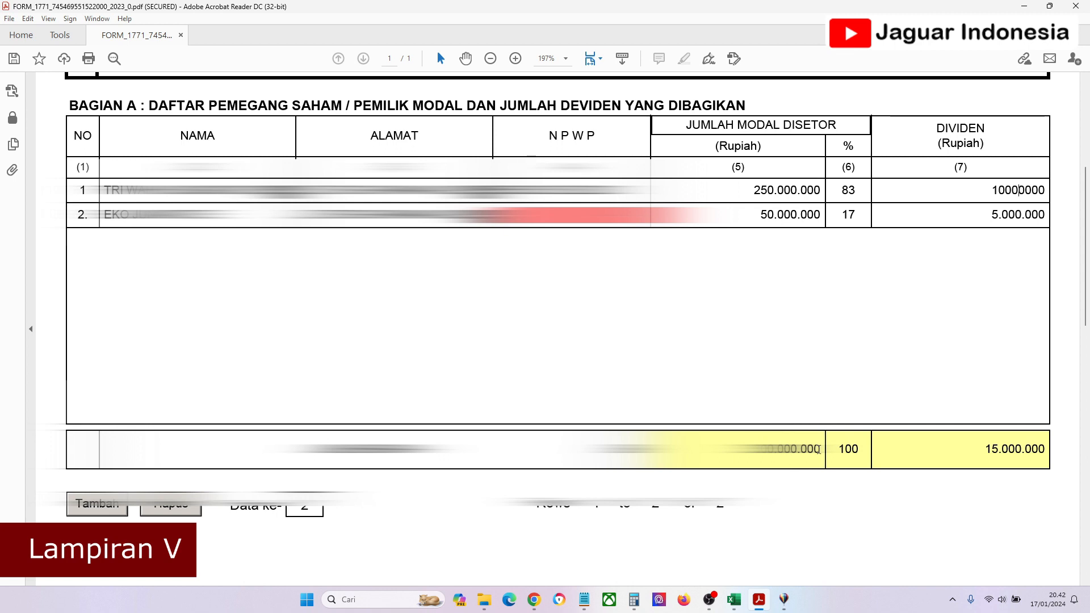
click(839, 449)
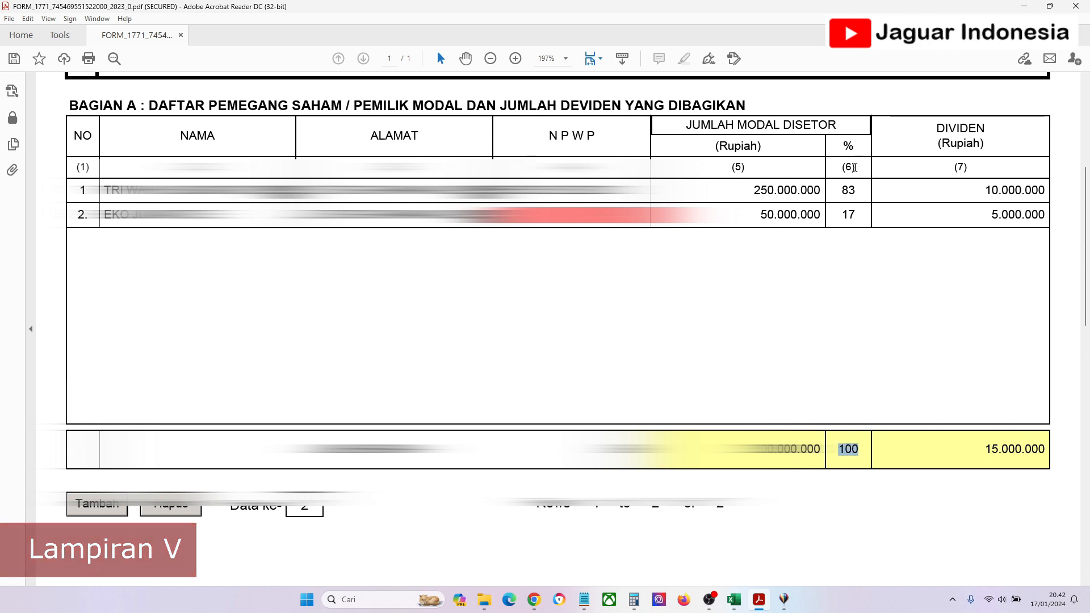
click(887, 449)
drag(1085, 227, 1071, 102)
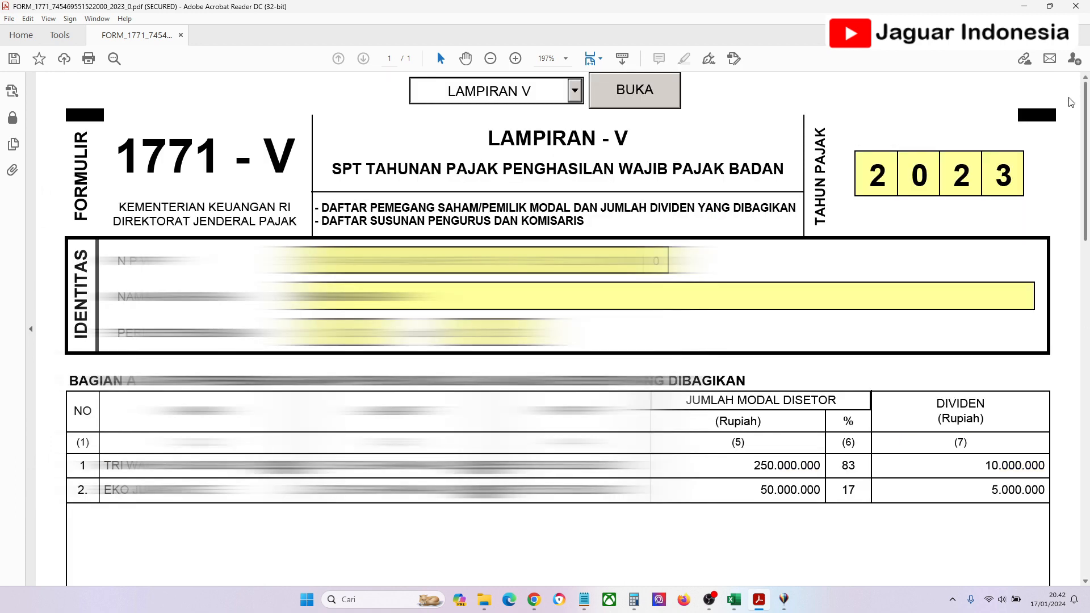
Step: Open the Lampiran IV page from the attachment list and scroll through it
click(575, 90)
click(499, 194)
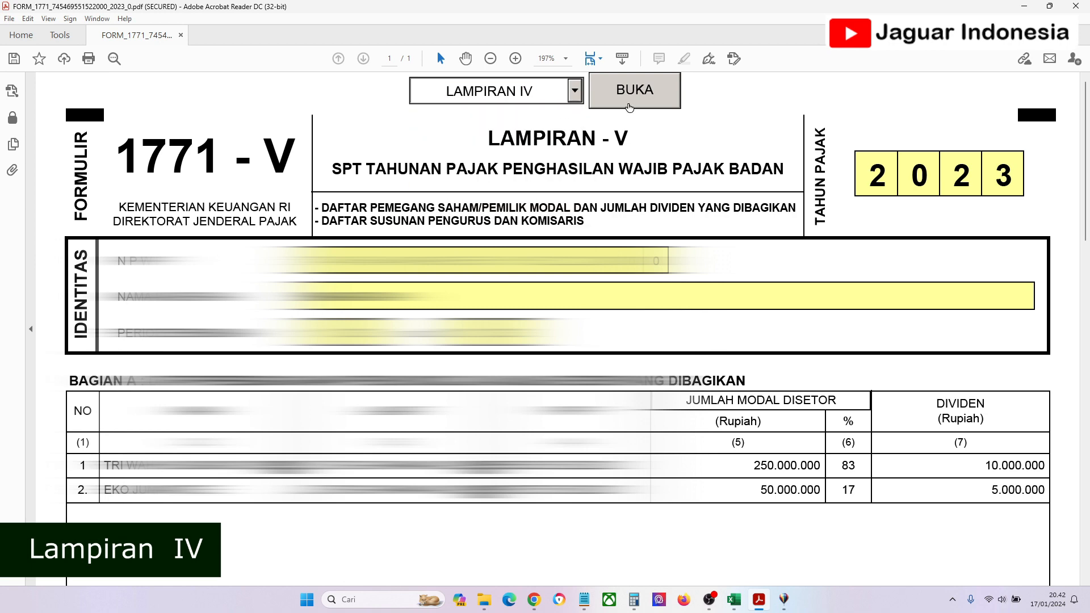
click(629, 105)
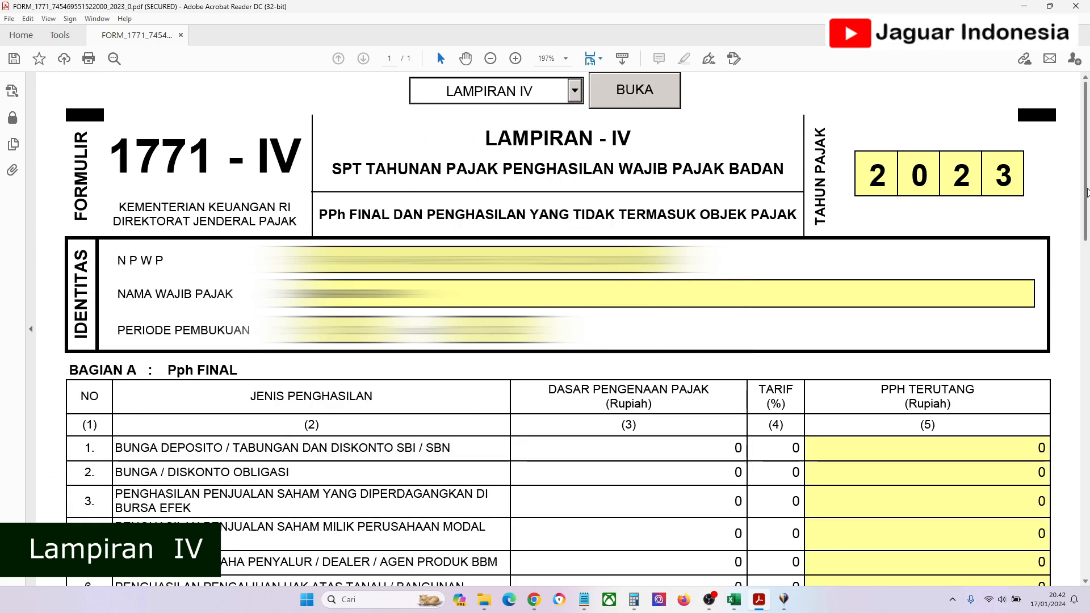
mouse_move(1085, 192)
mouse_down()
mouse_move(1032, 369)
mouse_move(1038, 547)
mouse_move(1086, 192)
mouse_up()
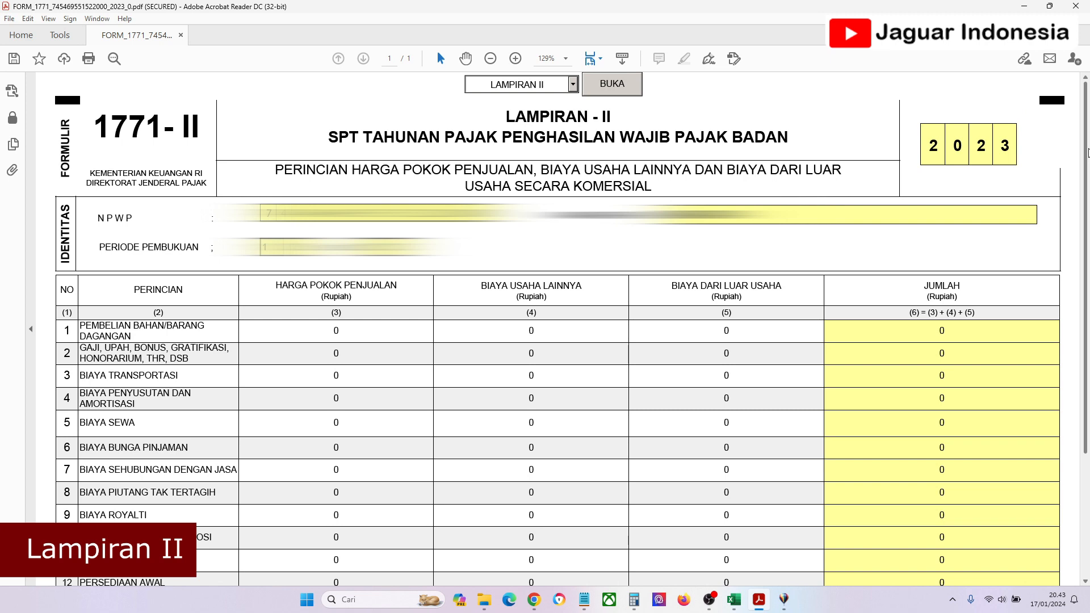
Step: Scroll through Lampiran II's all-zero cost table
scroll(1079, 369, down, 5)
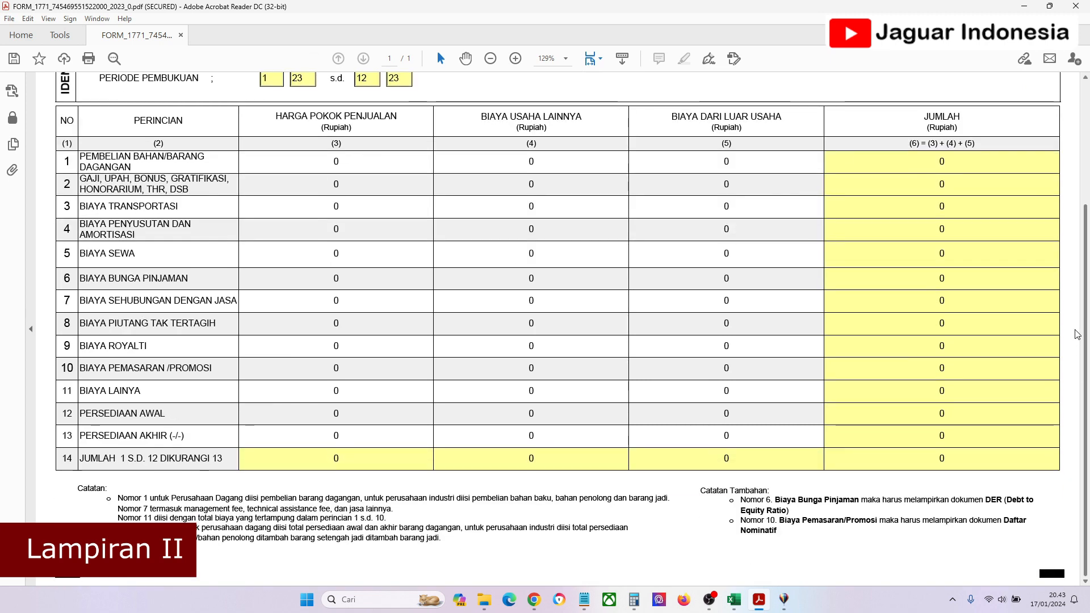
scroll(1081, 283, up, 2)
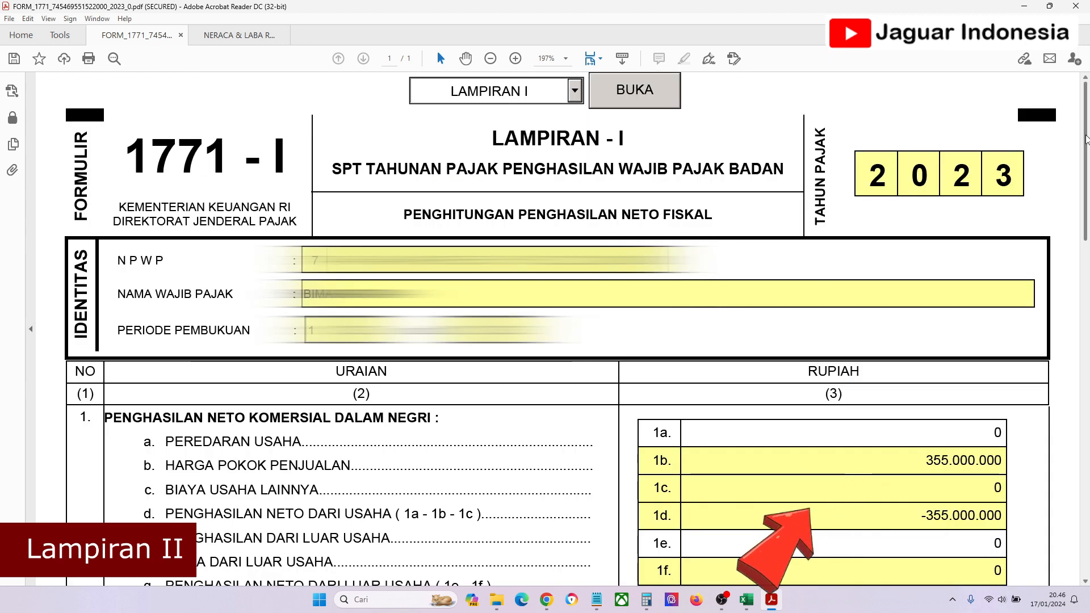
drag(1086, 139, 1088, 214)
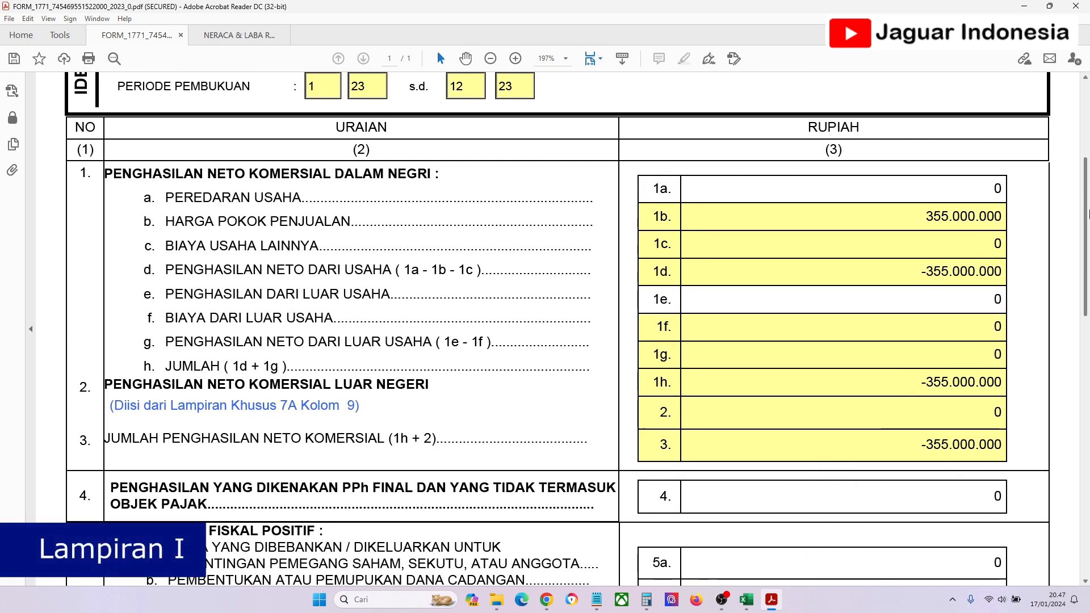
drag(1088, 214, 1085, 153)
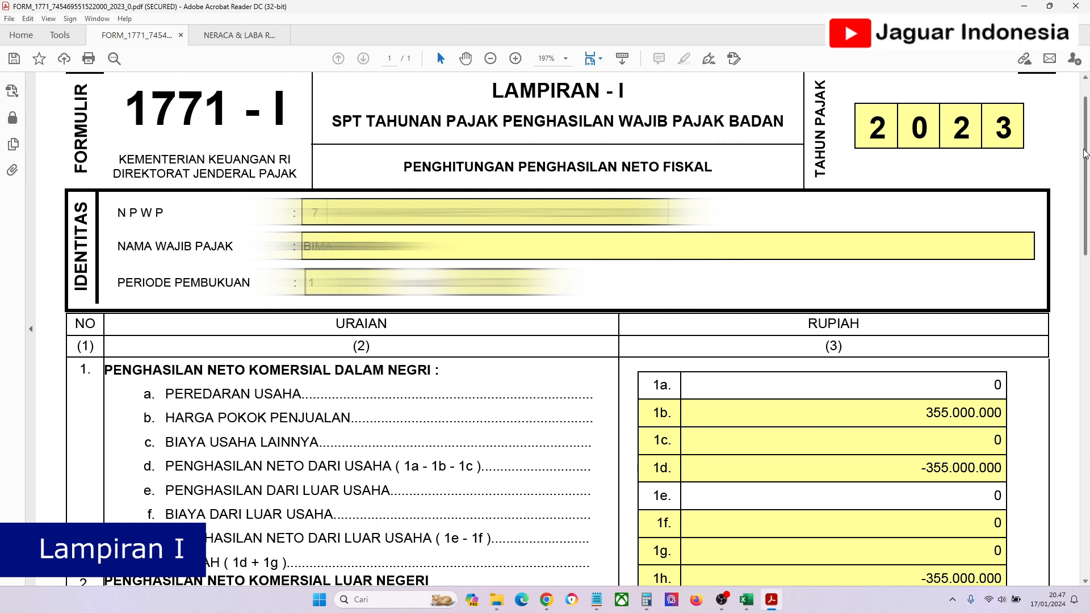
scroll(1085, 154, down, 2)
Step: Select the revenue value in Lampiran I field 1a
click(1001, 258)
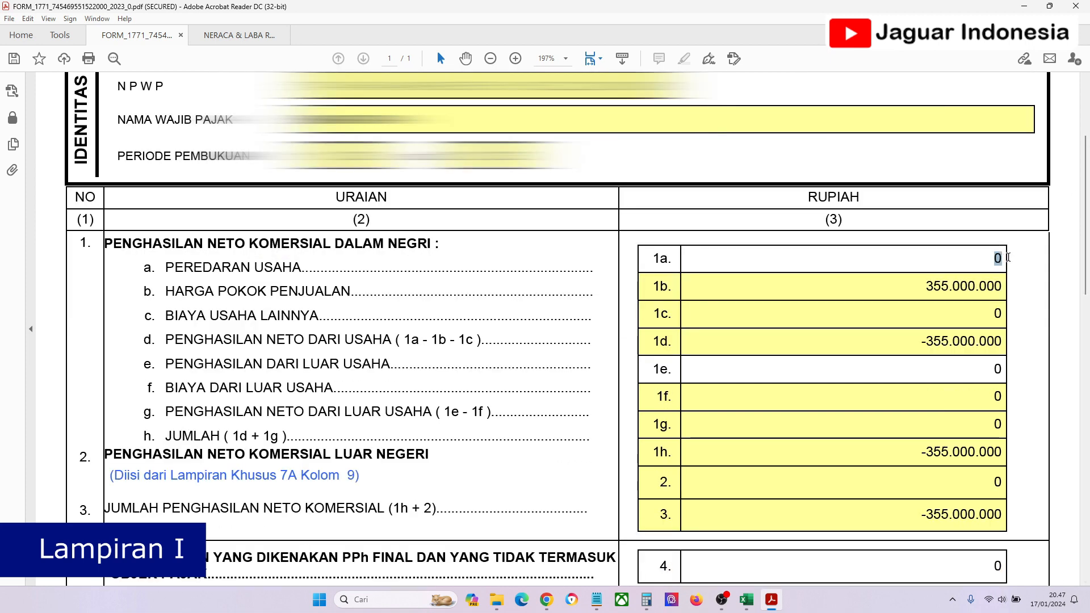
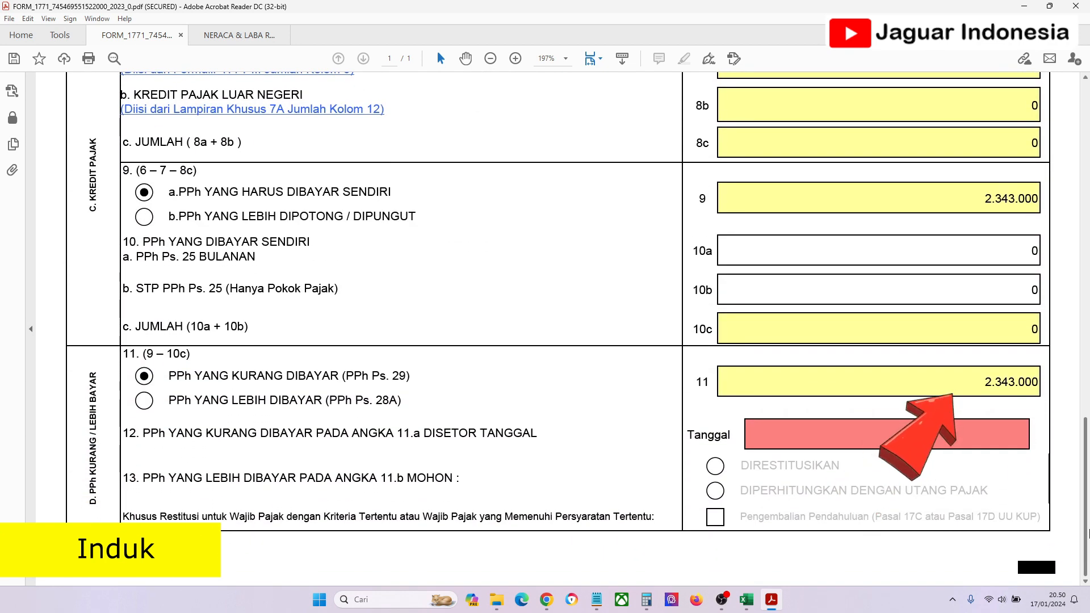
Step: Highlight item 9's 2.343.000 amount and set item 12's deposit date to 17 January 2024
drag(195, 375, 316, 380)
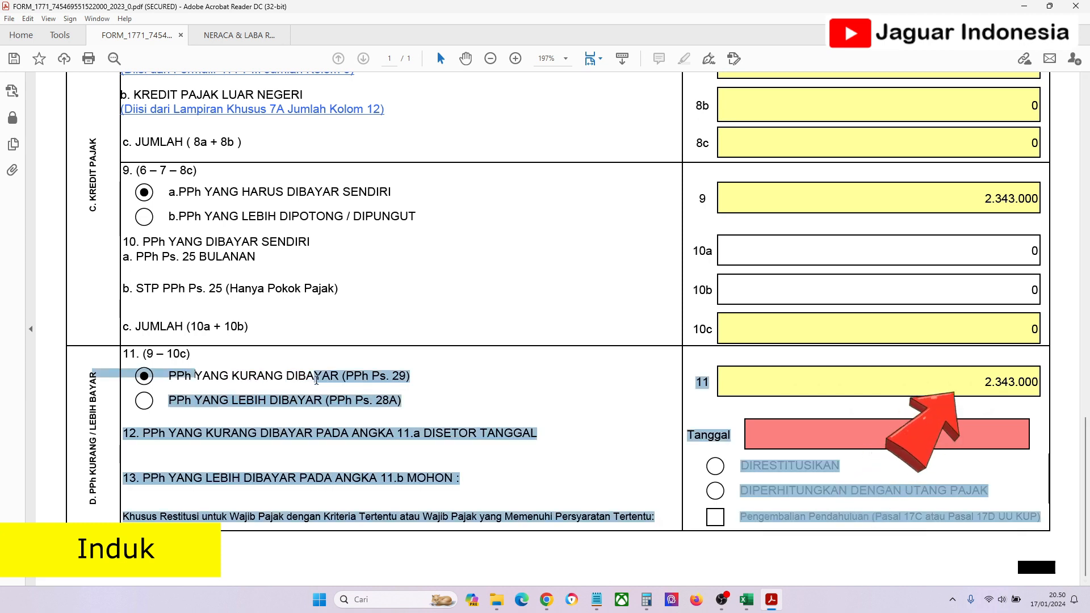
click(354, 377)
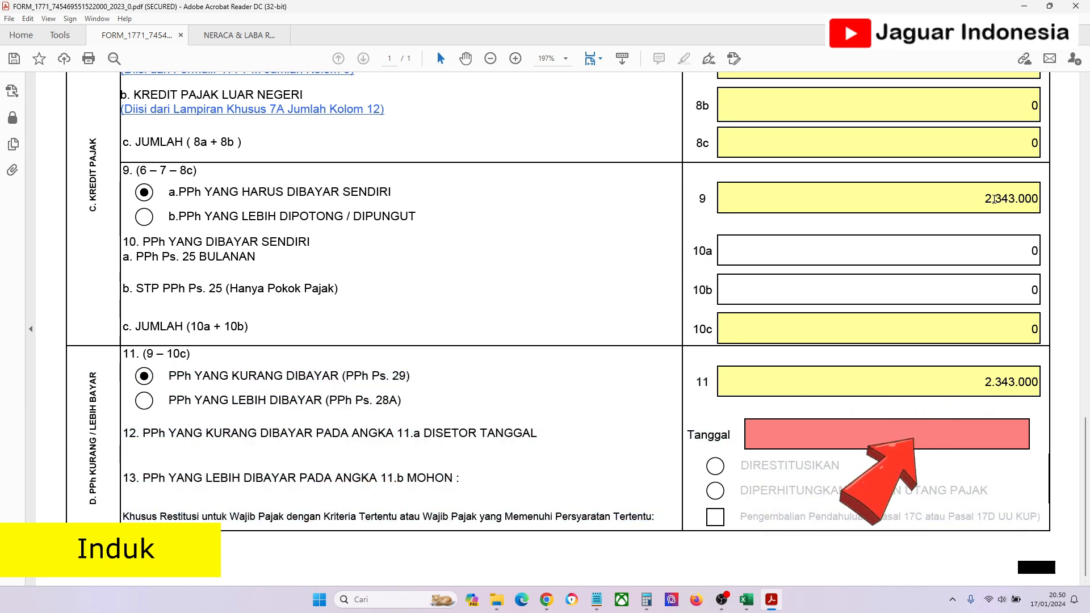
drag(985, 199, 1049, 199)
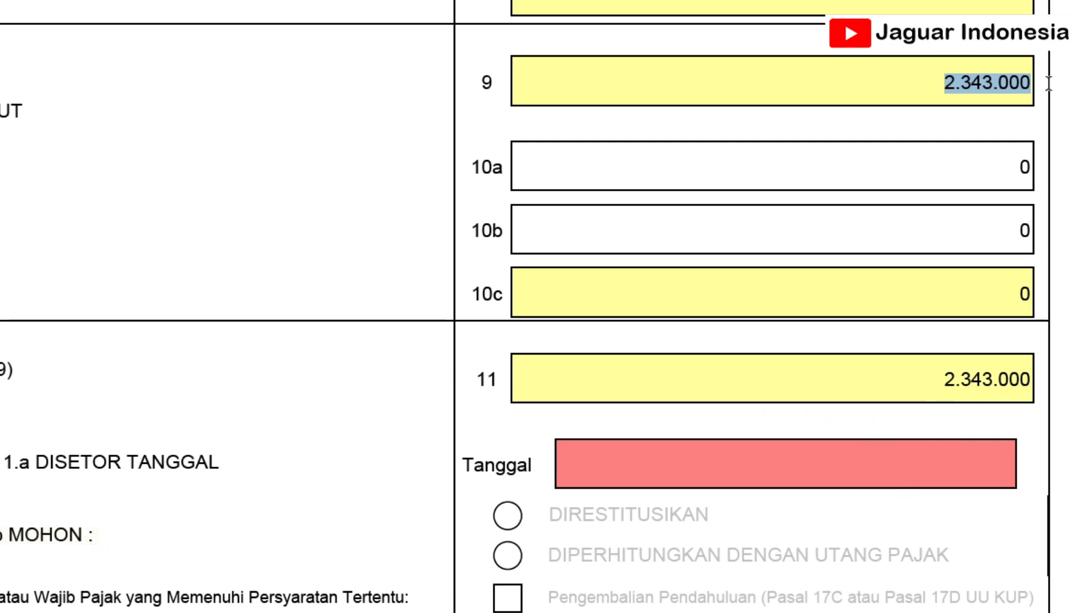
click(1023, 464)
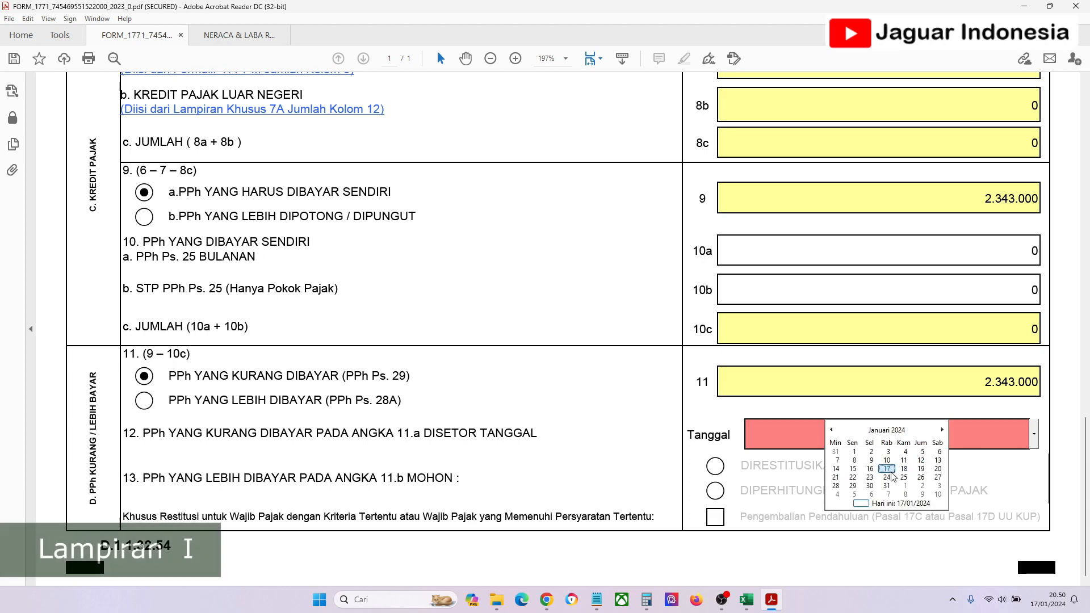
click(889, 472)
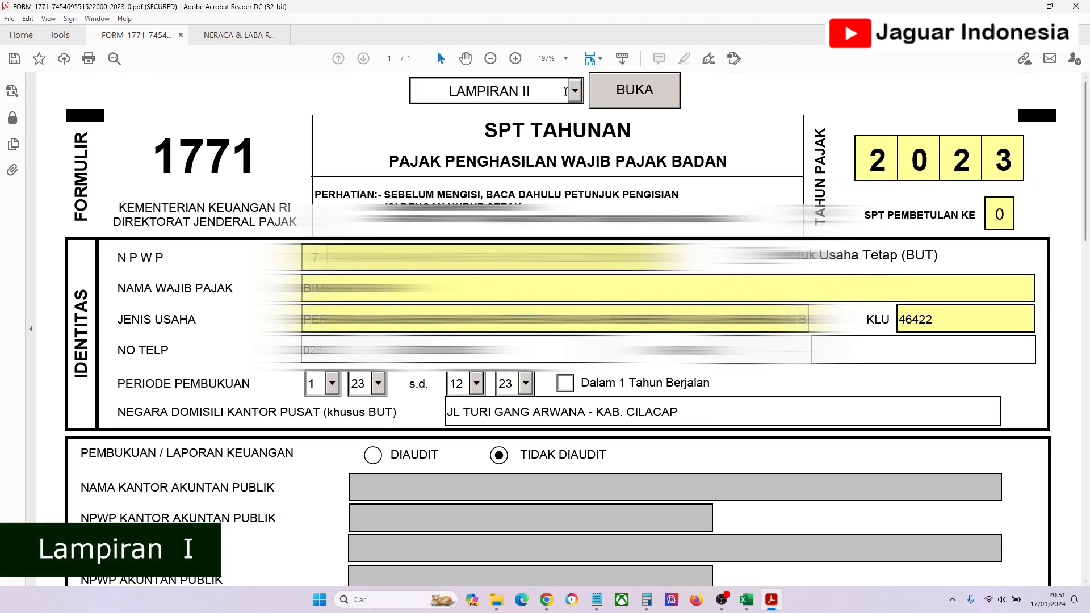
Step: On Lampiran II, enter 68.300.000 in row 11 so the total recalculates
click(607, 97)
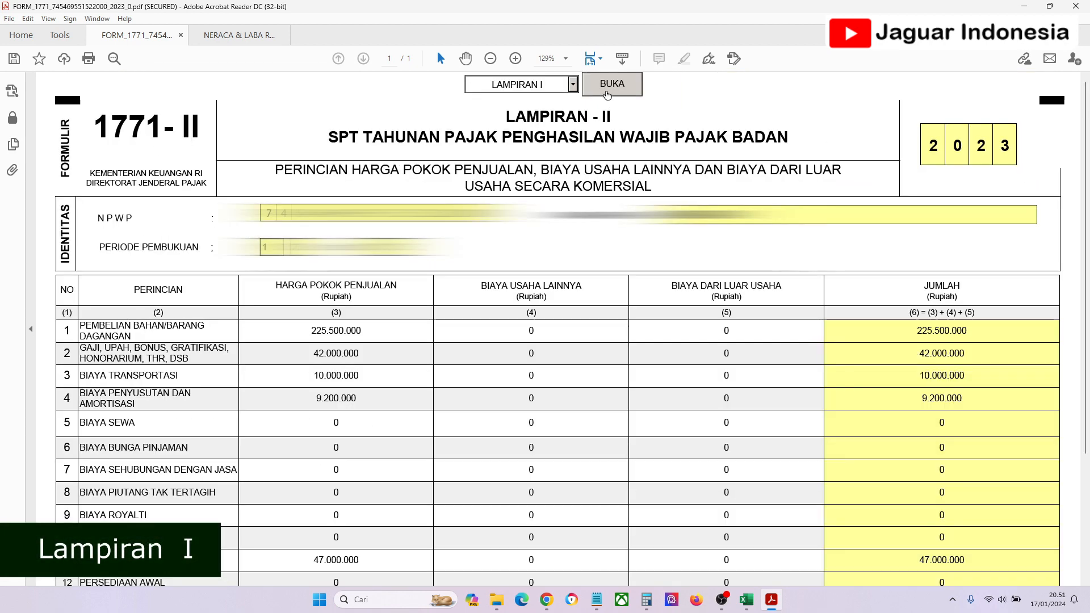
scroll(1087, 341, down, 3)
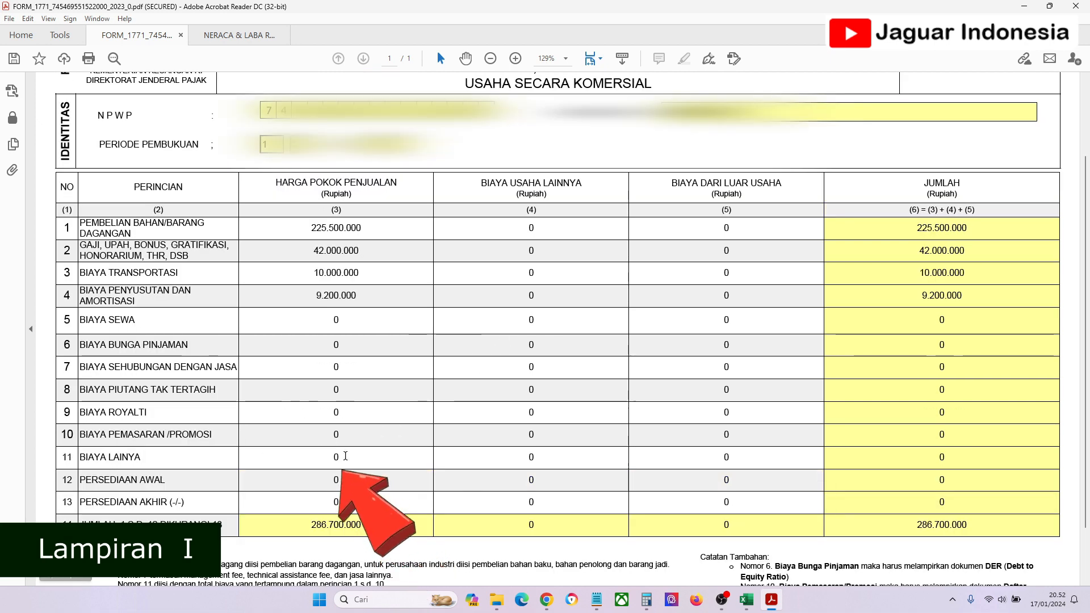
click(294, 447)
text(68)
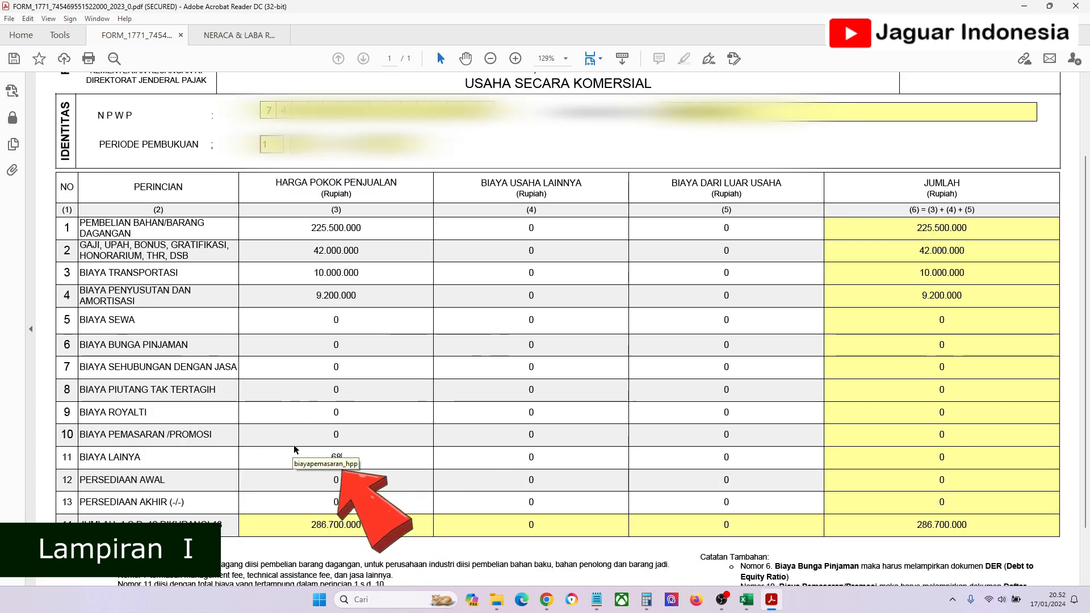
text(.300.00000)
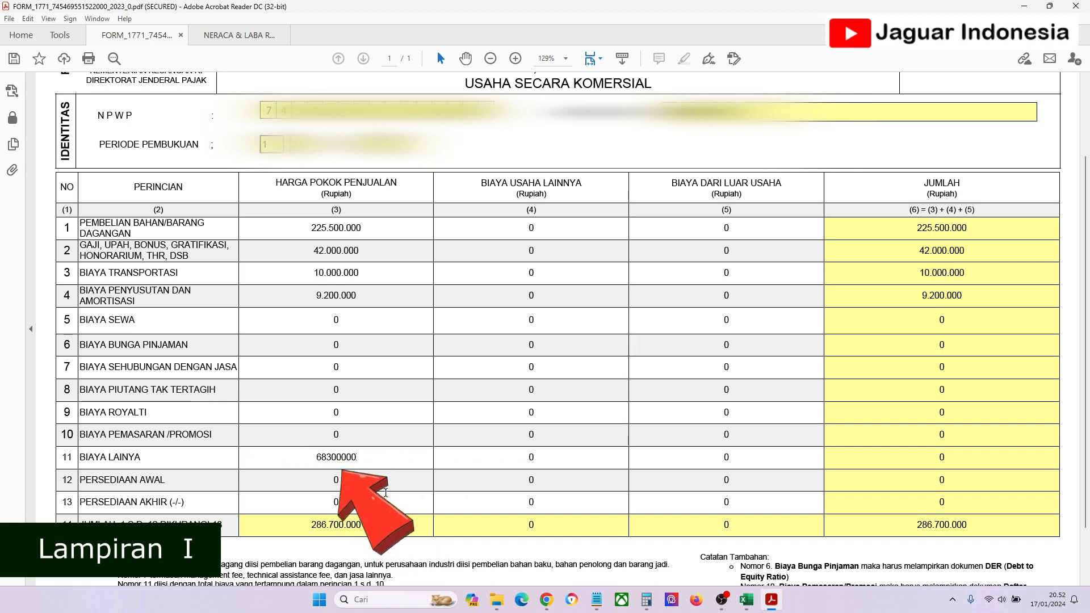
key(Return)
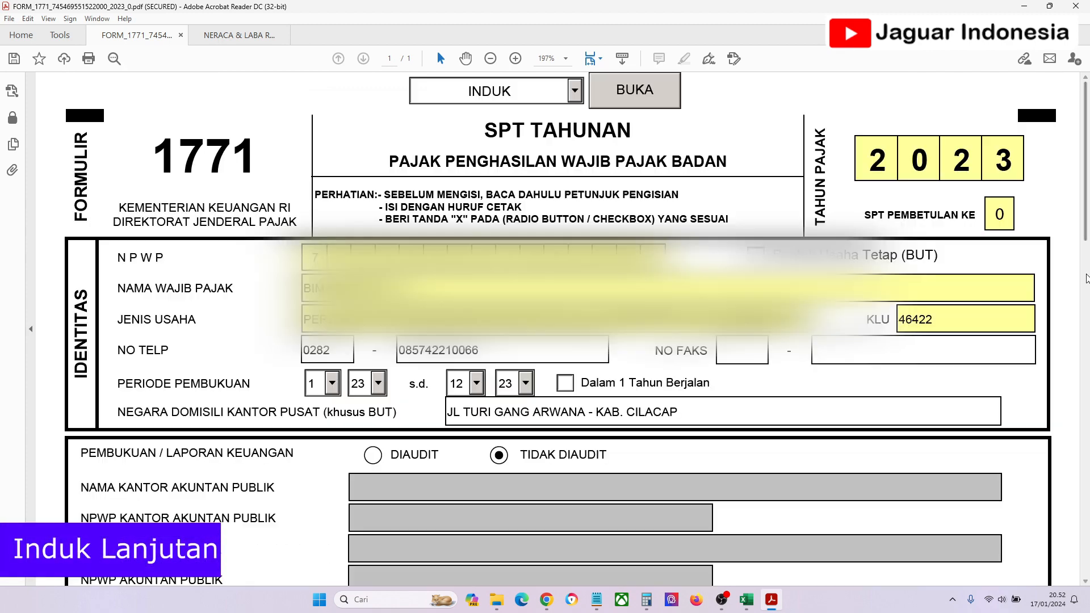
Step: Return to the top of the Induk page and open the Induk Lanjutan page
scroll(1044, 98, down, 5)
key(ctrl+2)
drag(1086, 401, 1079, 529)
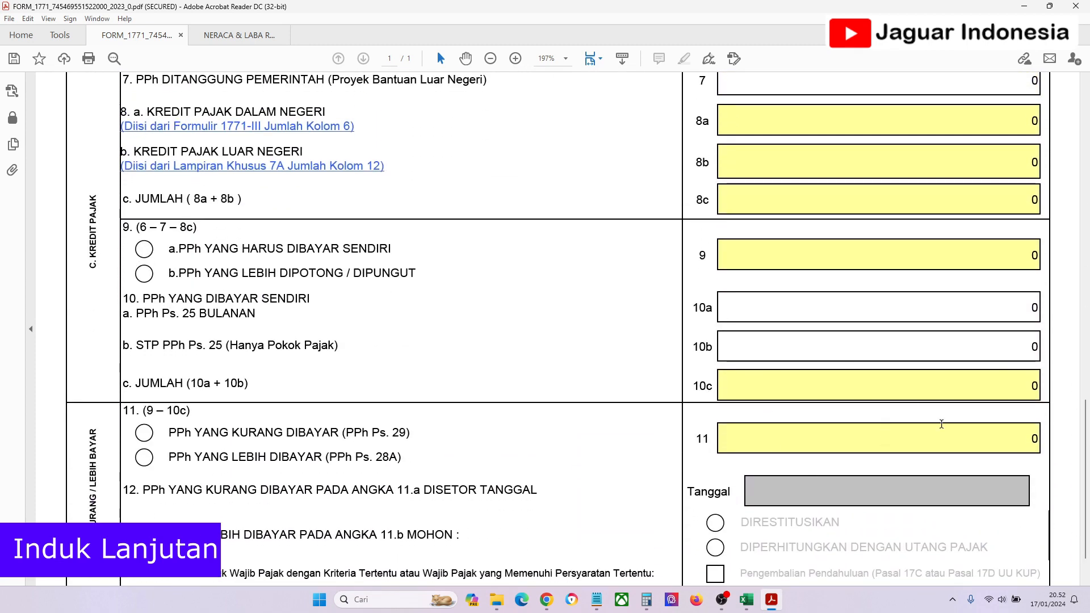
drag(1085, 440, 1015, 87)
click(575, 91)
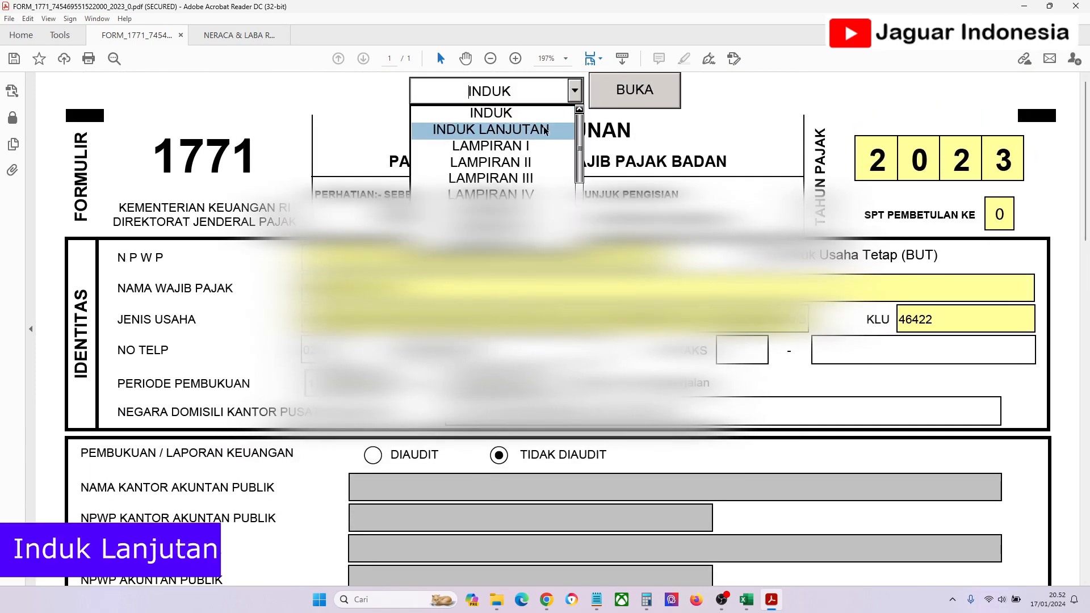
click(538, 132)
click(648, 95)
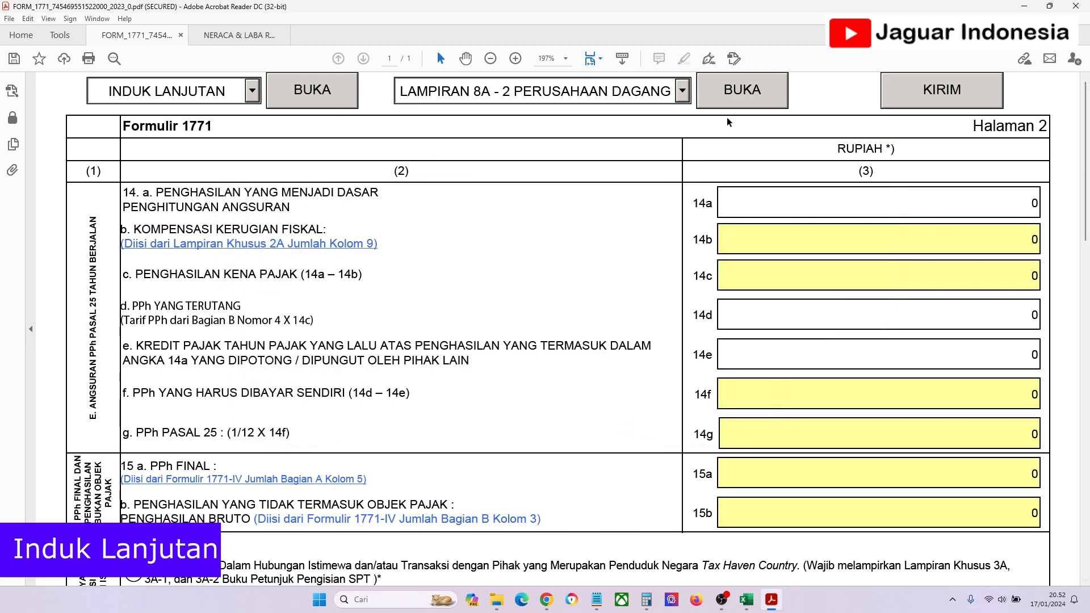
Step: Review Lampiran 8A-2, then go back and open Lampiran I to check lines 1a and 1b
click(754, 97)
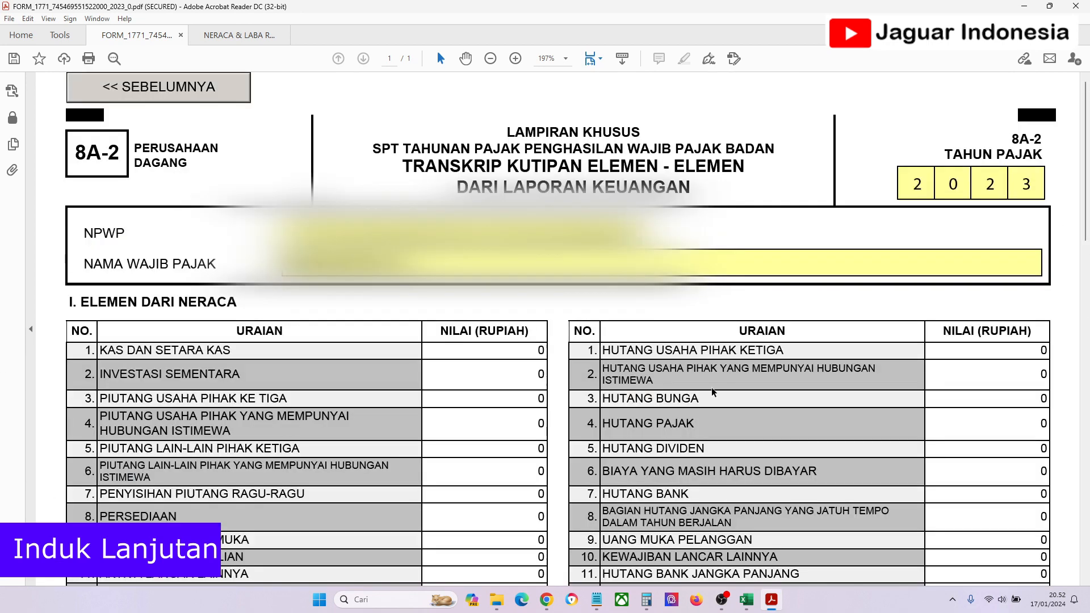
drag(1085, 172, 1061, 59)
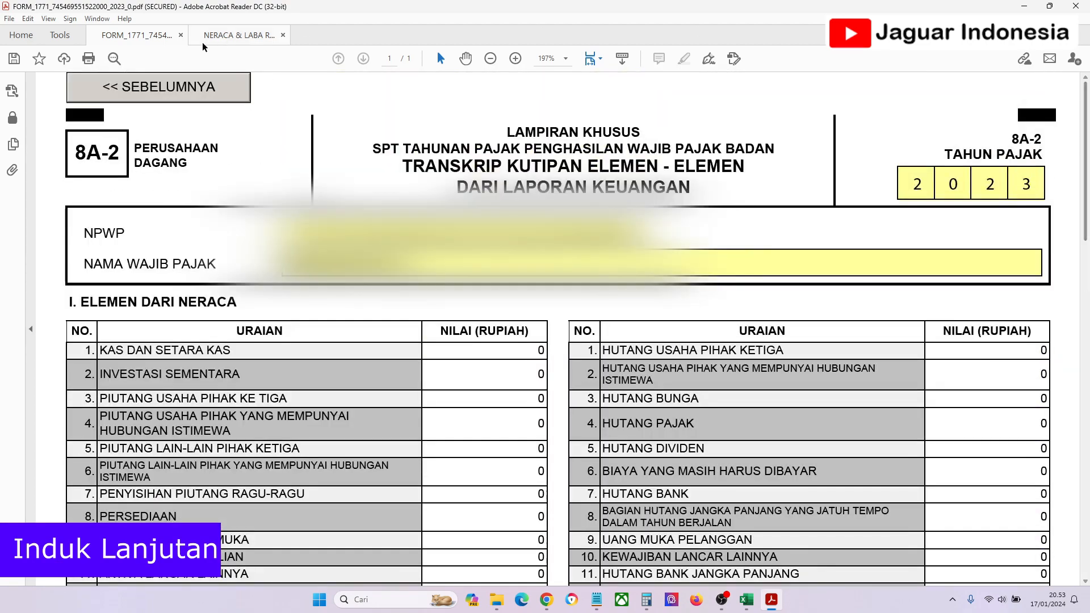
click(171, 88)
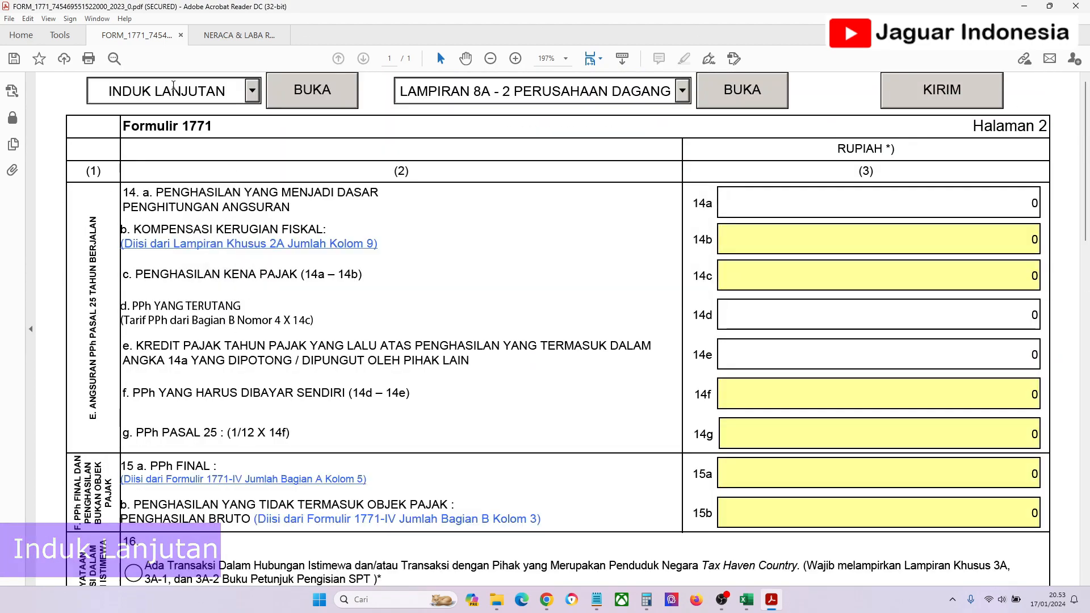
click(235, 95)
click(227, 148)
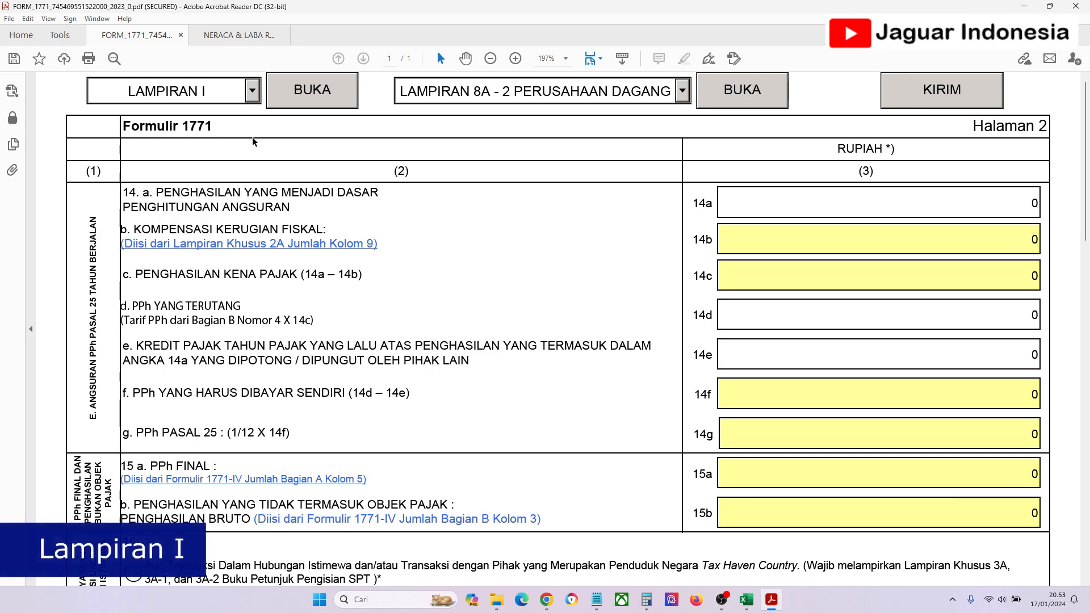
click(311, 96)
drag(1087, 162, 1087, 214)
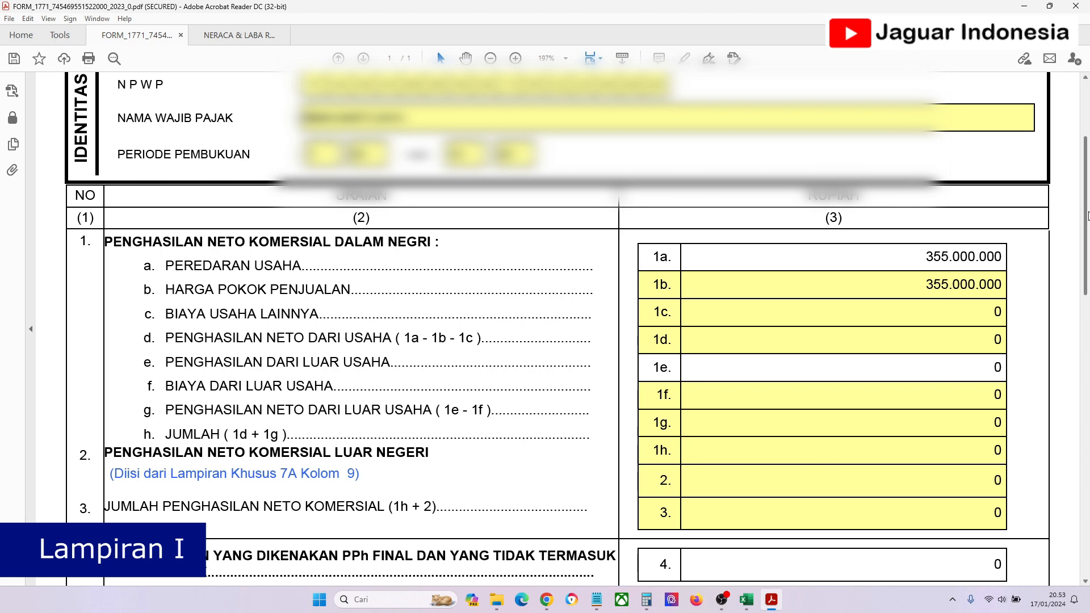
Step: Switch from Lampiran I to the Induk page and scroll through the 2023 Induk form
drag(1088, 214, 1087, 160)
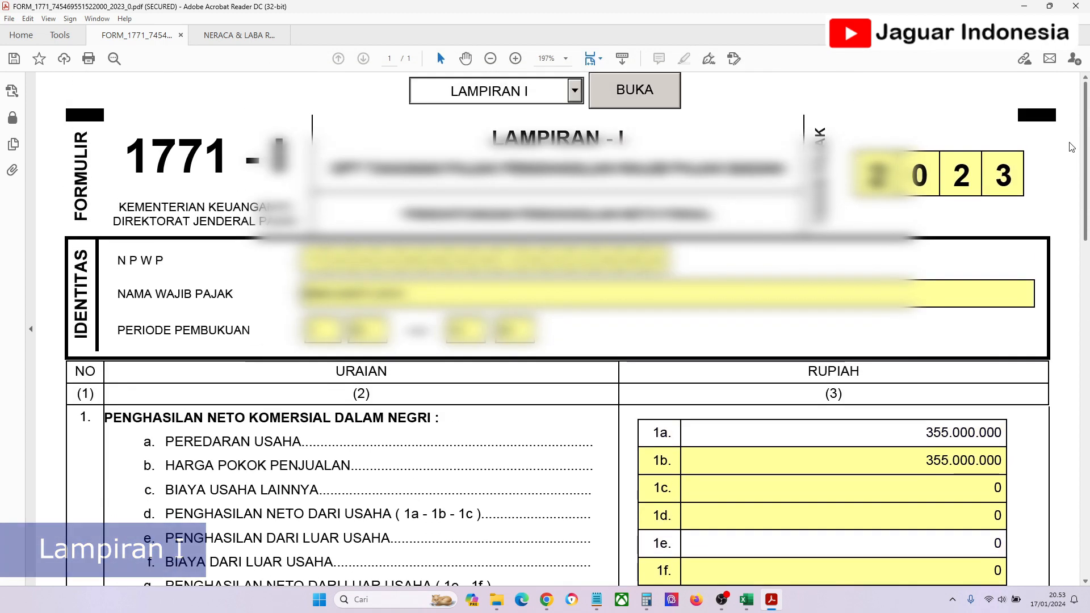
click(575, 93)
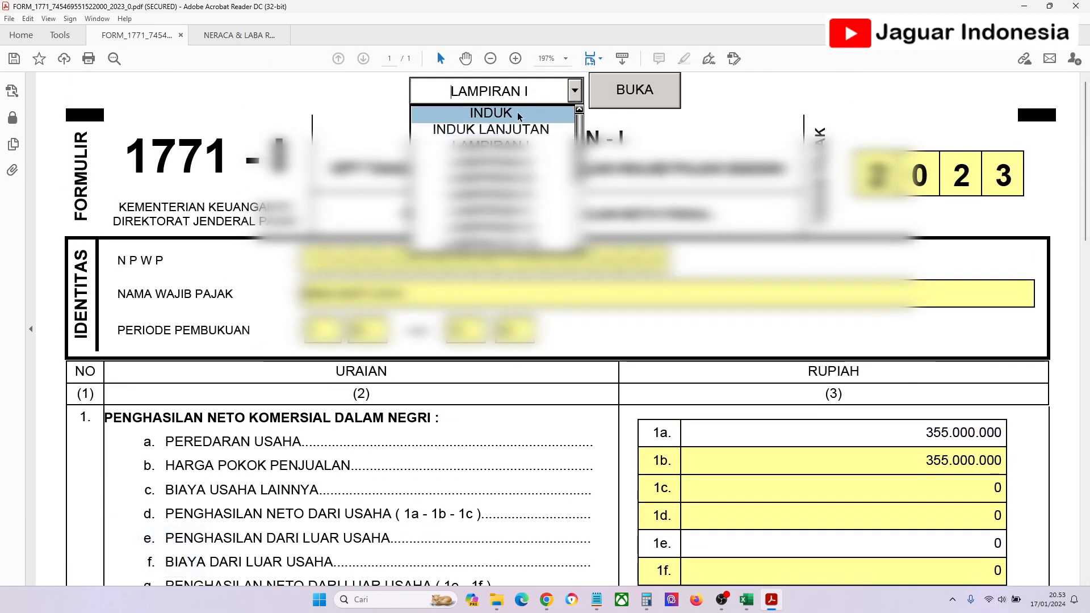
click(518, 116)
click(634, 90)
drag(1088, 138, 1073, 487)
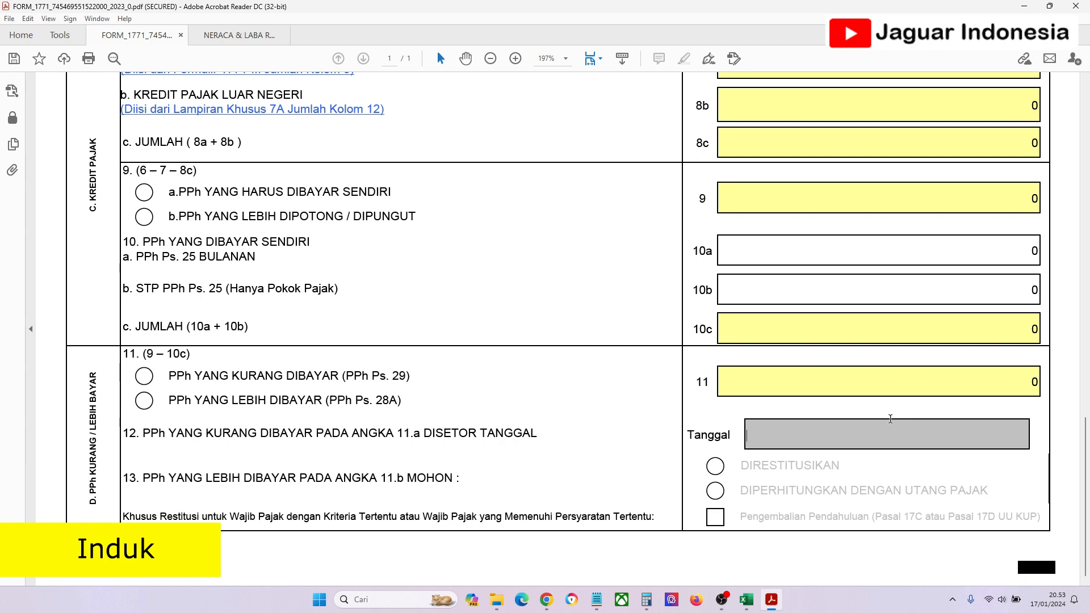
drag(1086, 447, 1067, 151)
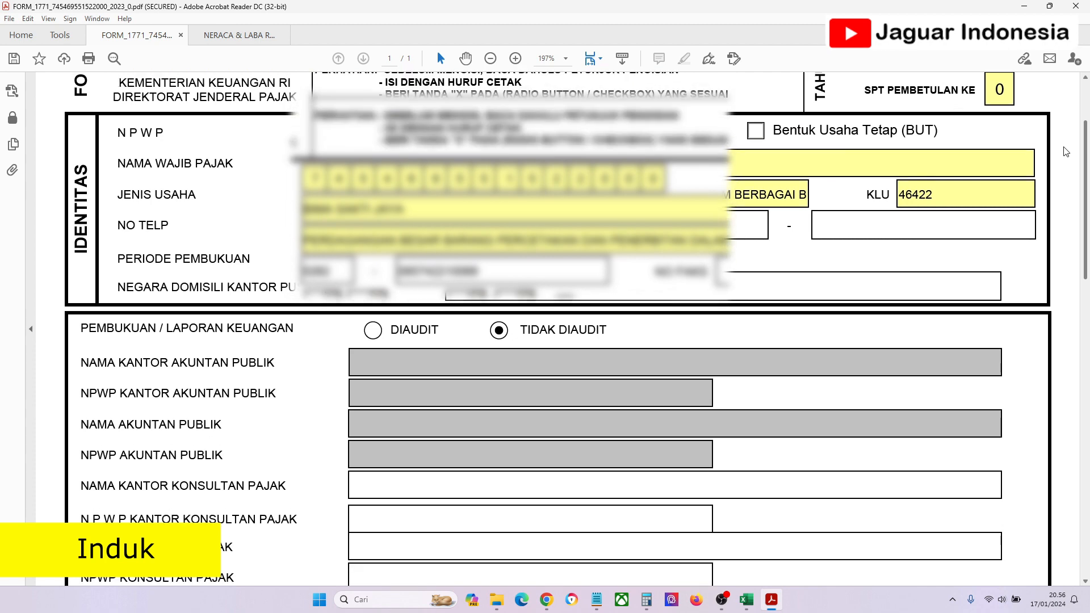
scroll(580, 109, up, 5)
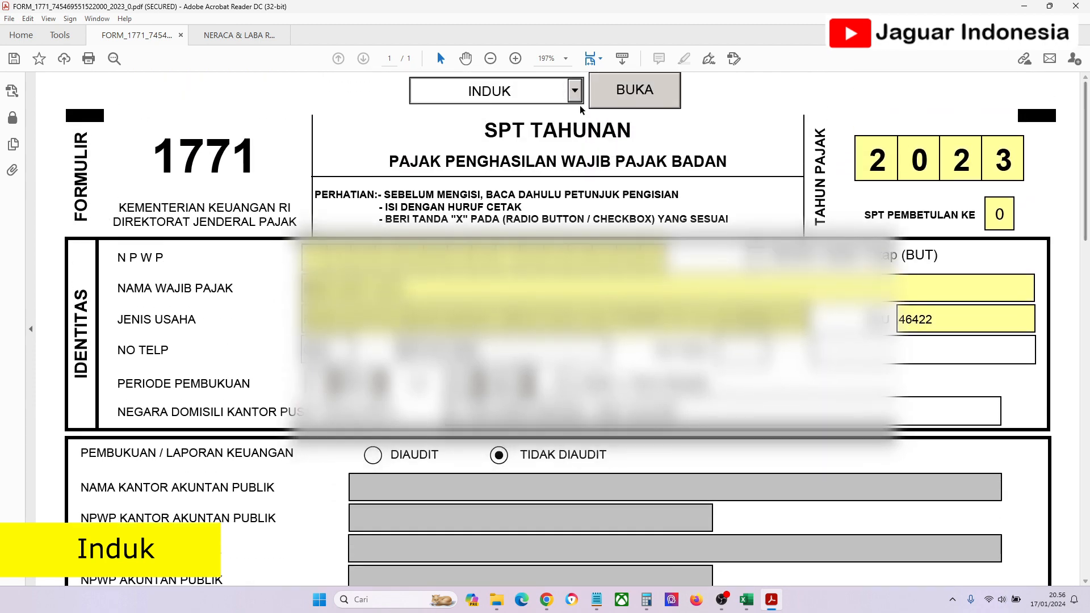
Step: Dismiss the missing-date warning and set item 12's deposit date to 17/01/2024
click(575, 91)
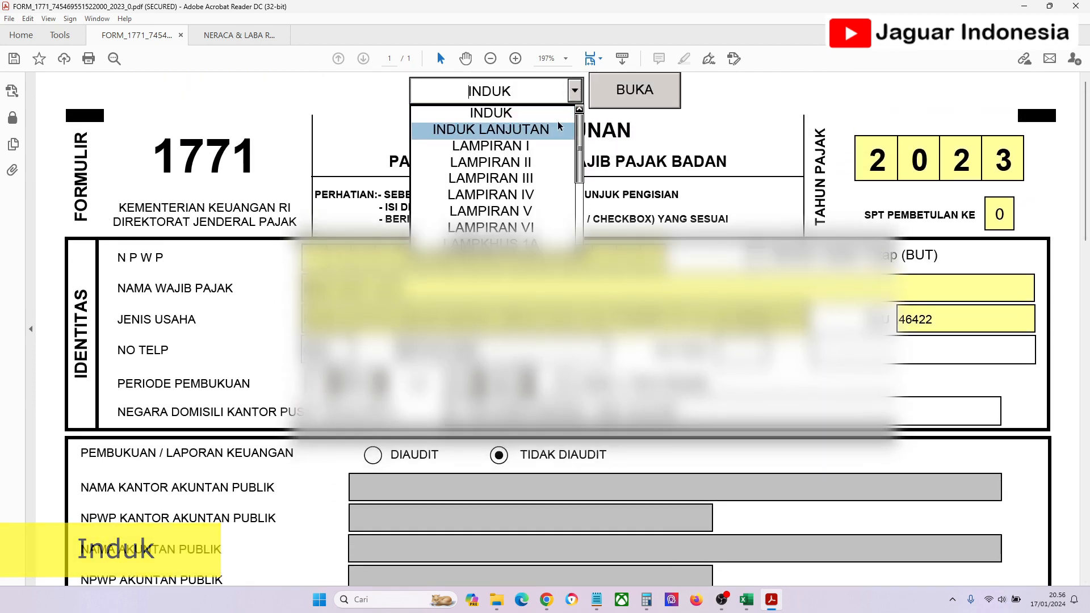
click(525, 147)
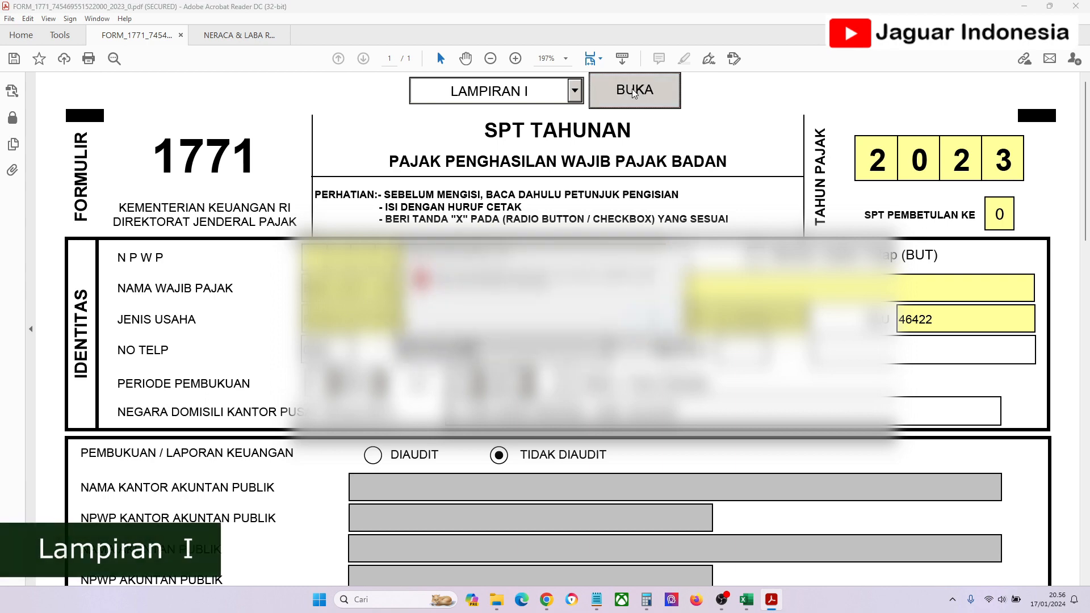
click(658, 323)
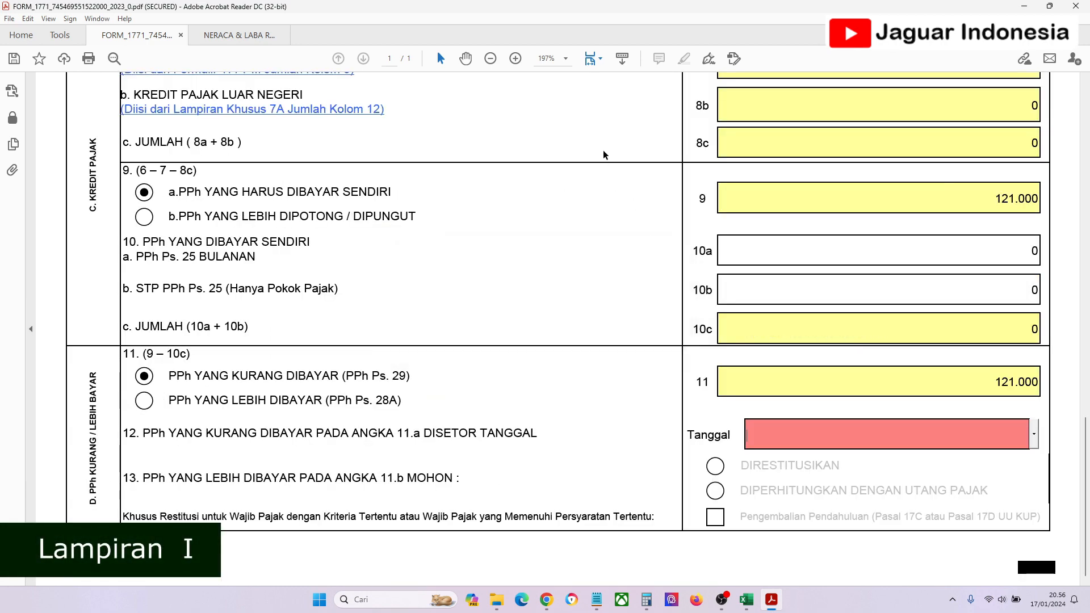
click(1035, 435)
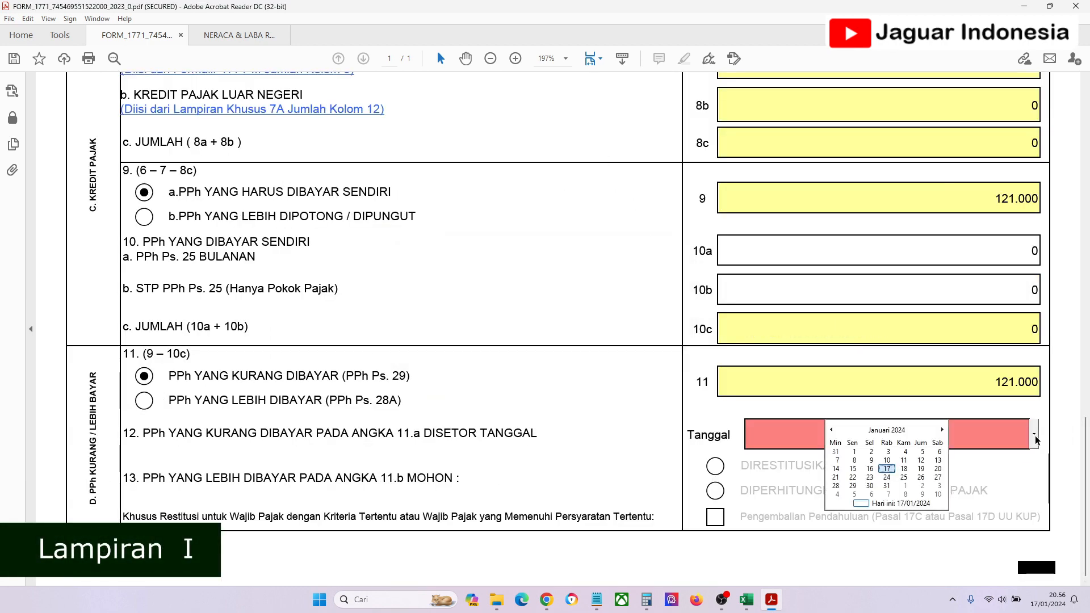
click(886, 468)
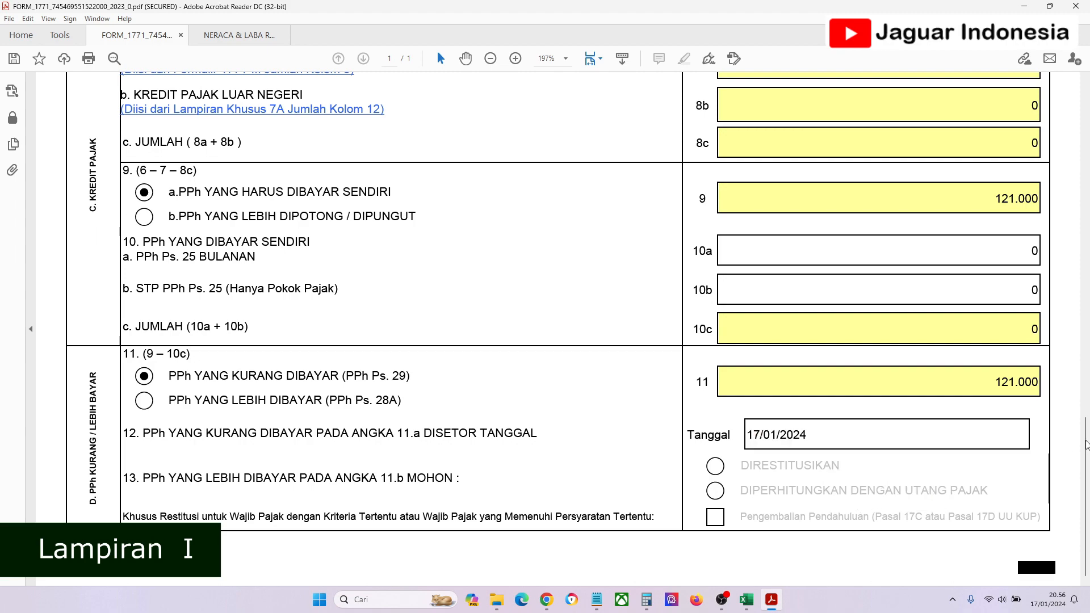
drag(1084, 430, 1066, 80)
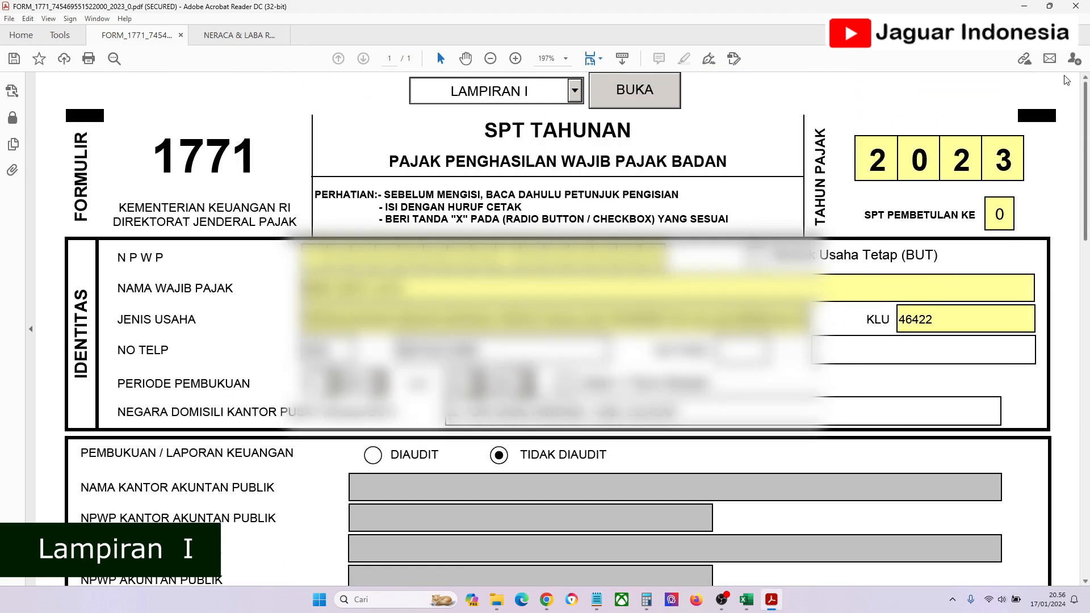
Step: Open Lampiran II and correct row 11's BIAYA LAINNYA to 68.300.000, restoring the 355.000.000 total
drag(1067, 80, 1084, 474)
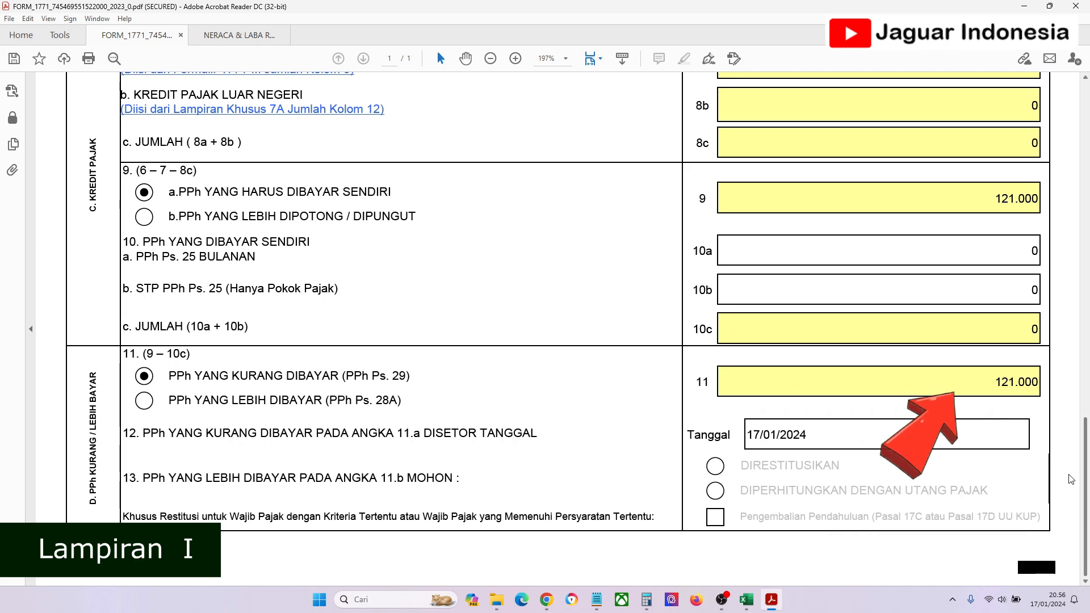
drag(1071, 480, 1040, 91)
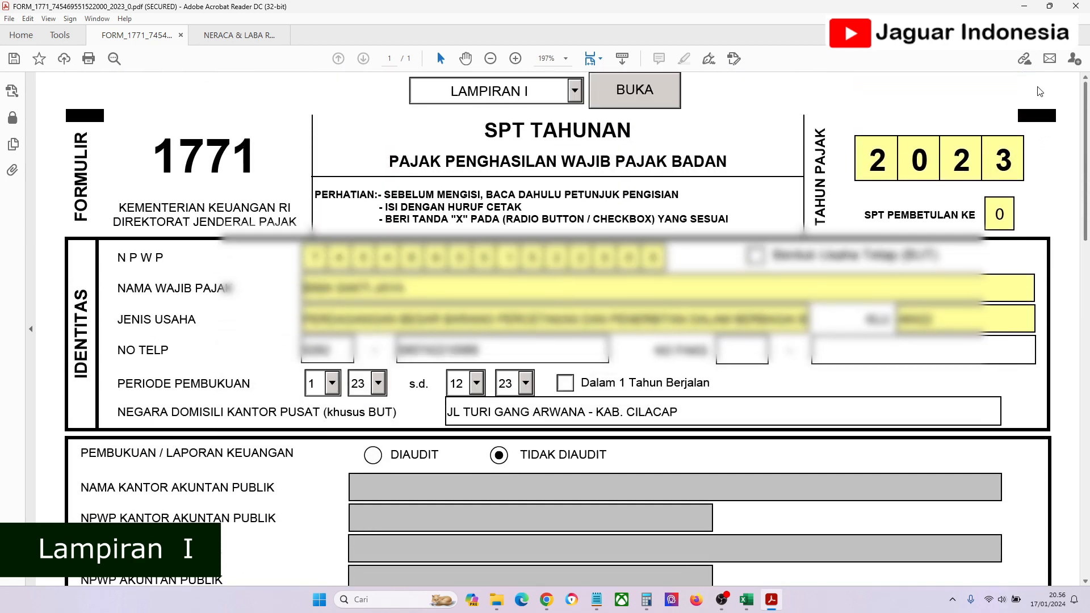
click(575, 92)
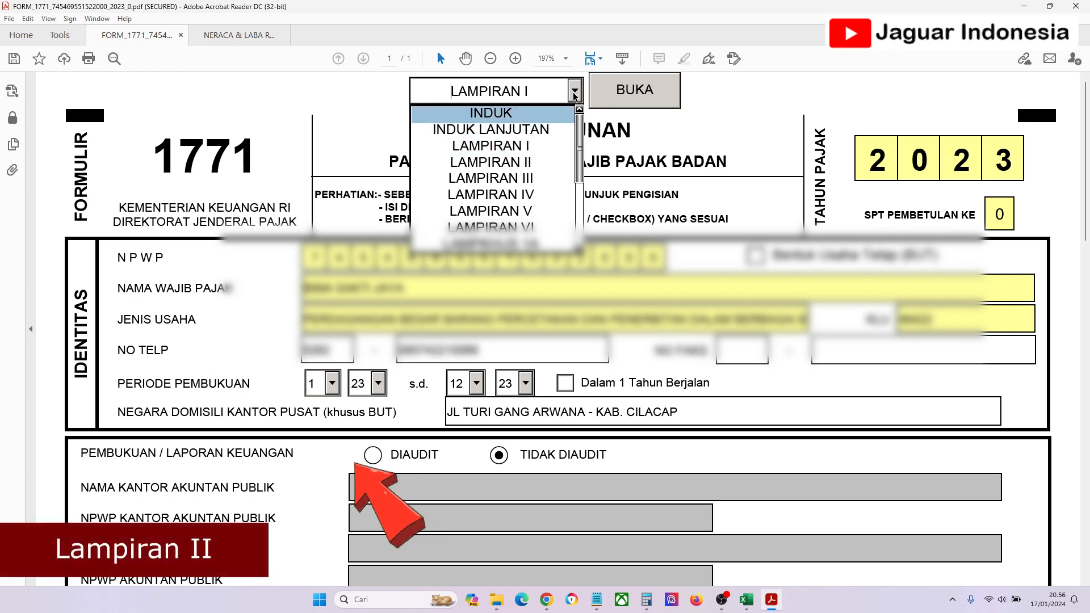
click(530, 162)
click(653, 101)
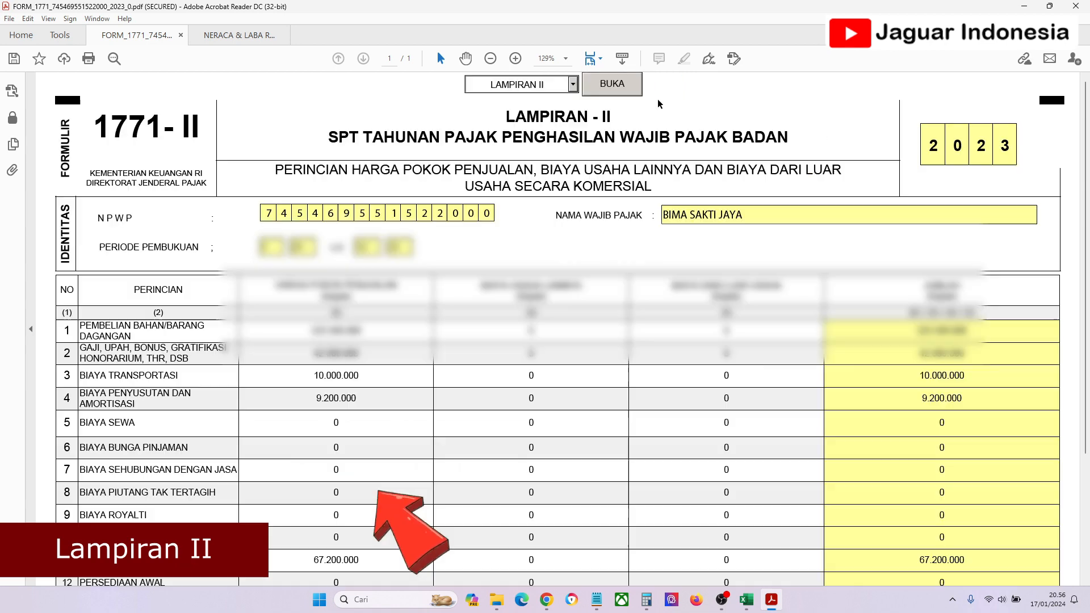
drag(1085, 230, 1054, 324)
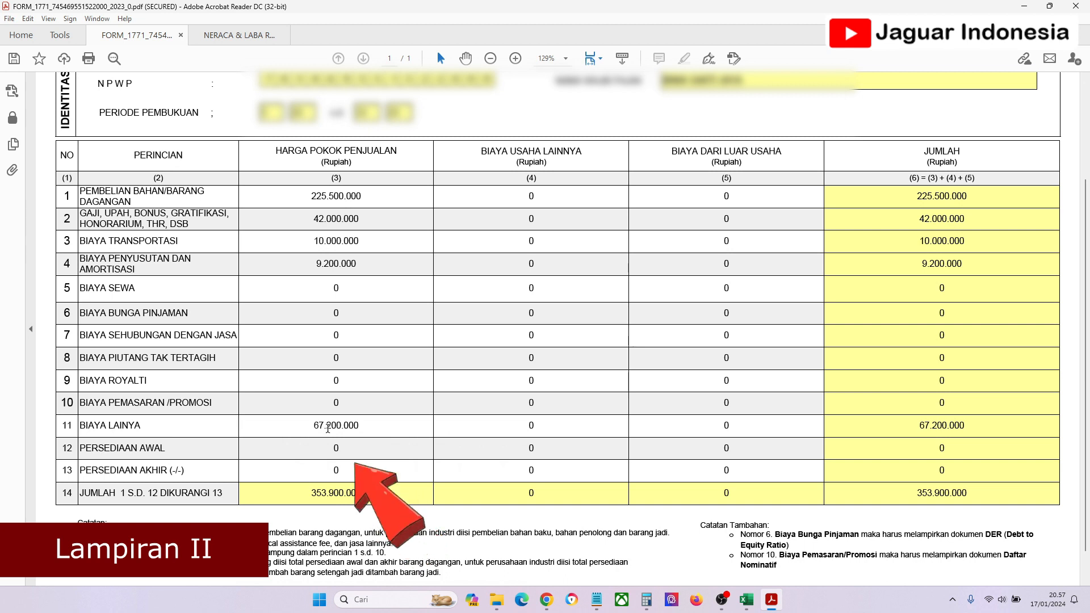
drag(324, 424, 330, 424)
text(3)
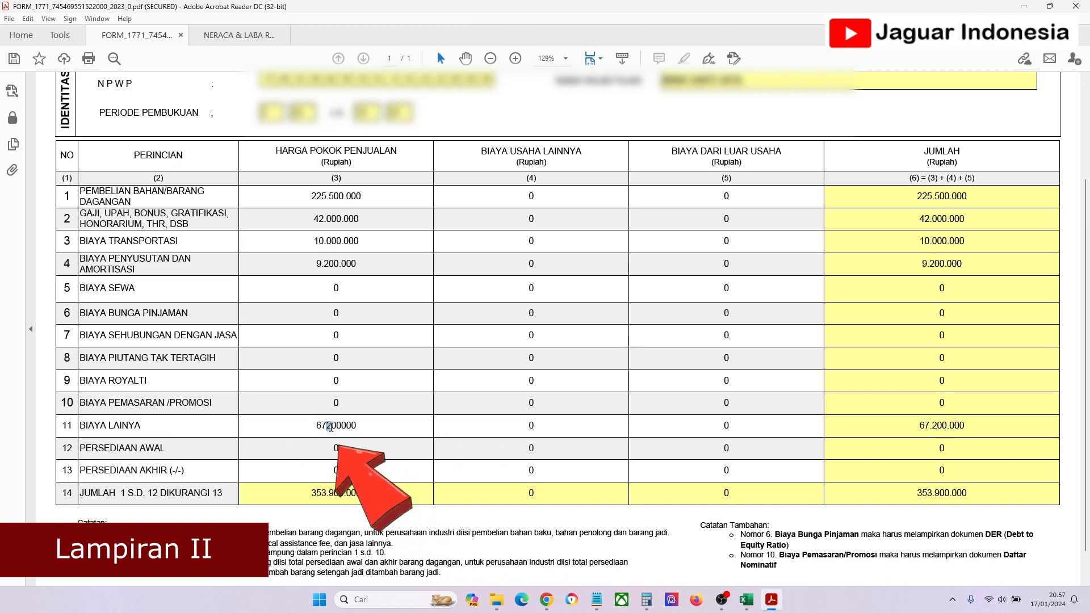
click(527, 448)
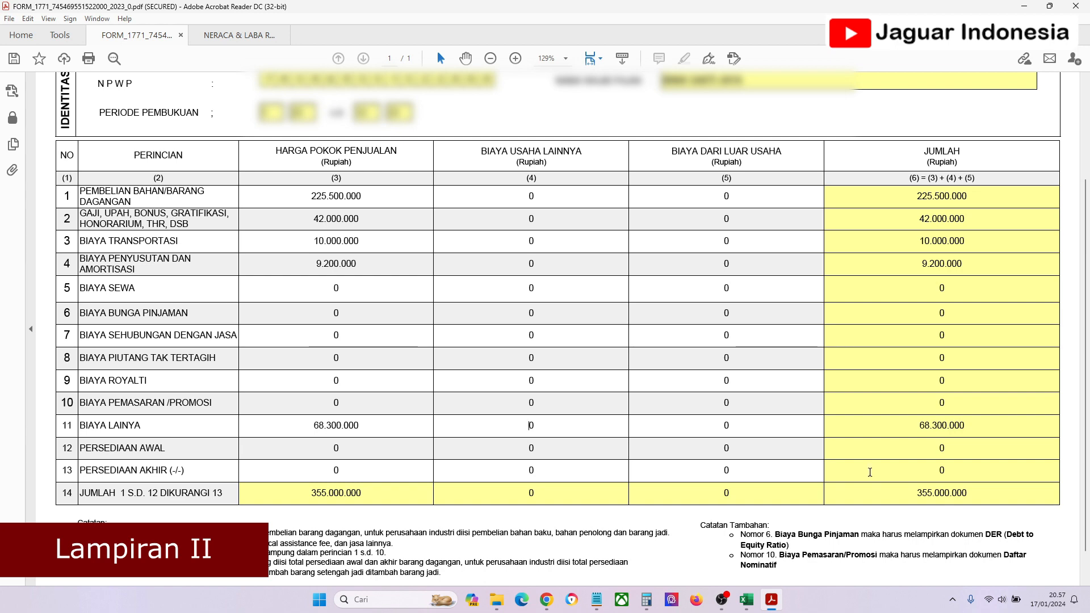
scroll(582, 103, up, 3)
Step: Open INDUK, then INDUK LANJUTAN, and scroll down to check the PERNYATAAN section
click(573, 84)
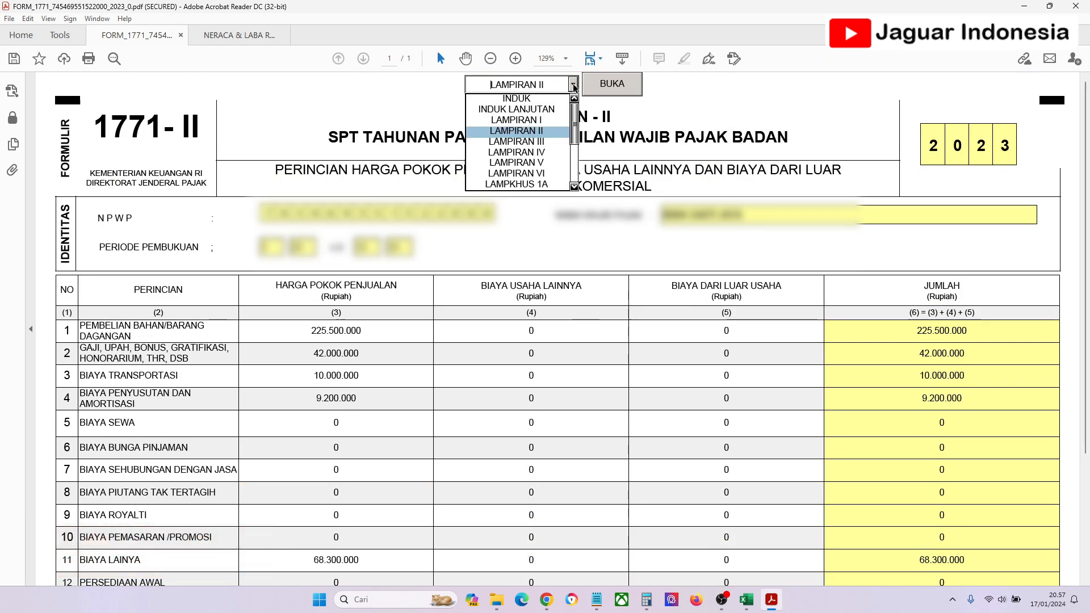
click(546, 101)
click(613, 85)
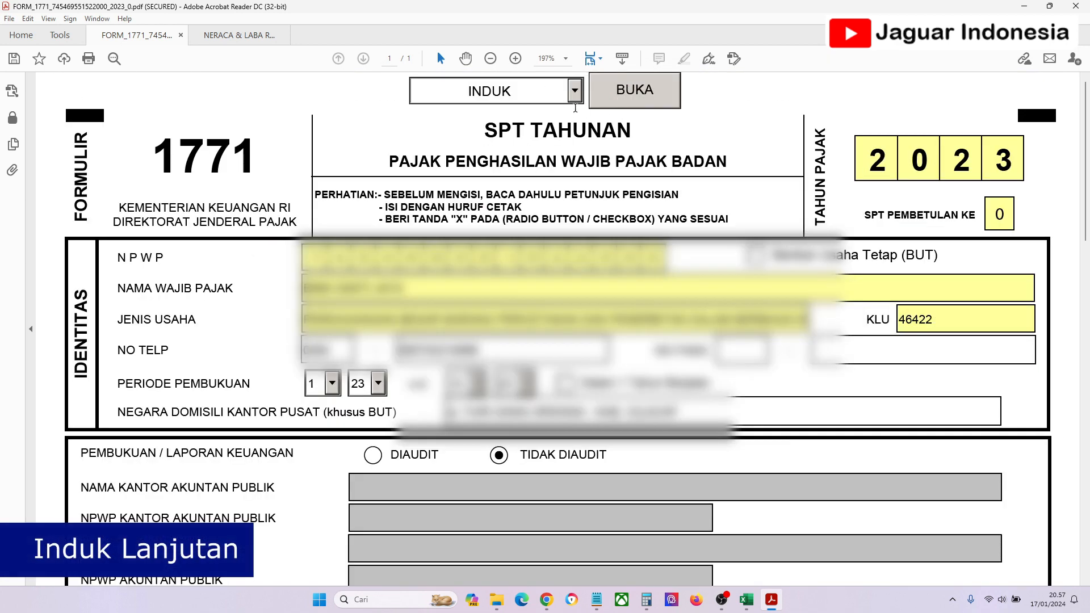
click(575, 98)
click(488, 126)
click(630, 101)
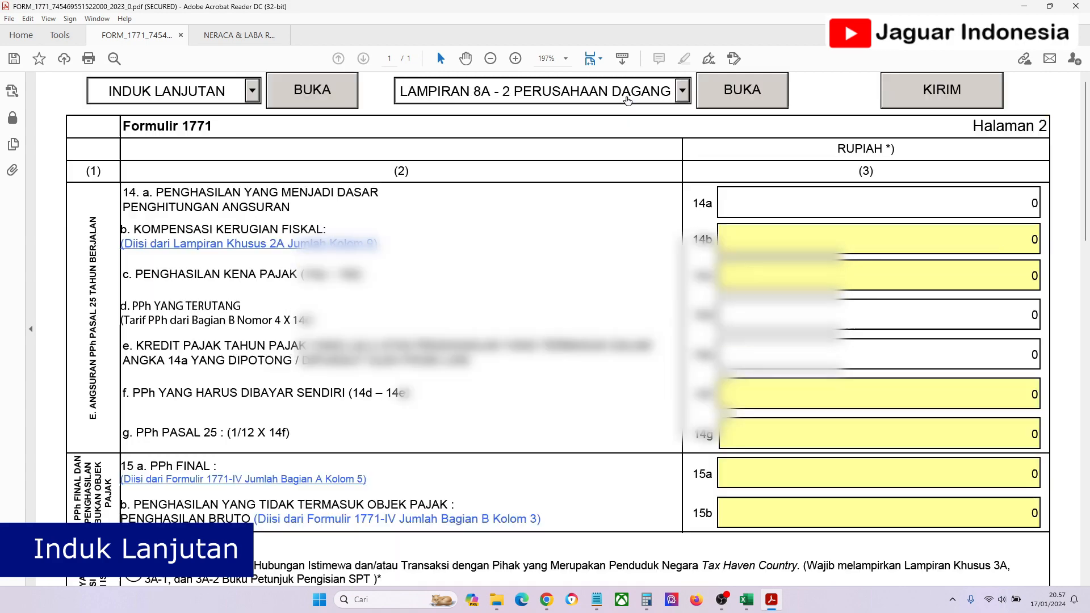
drag(1085, 151, 1074, 476)
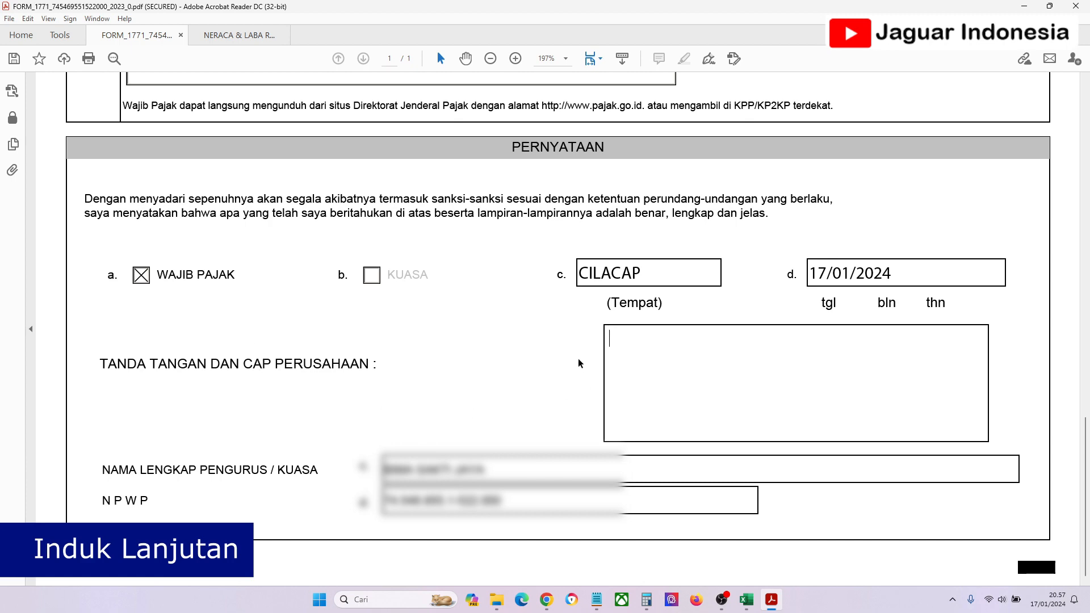
drag(1087, 444, 1078, 85)
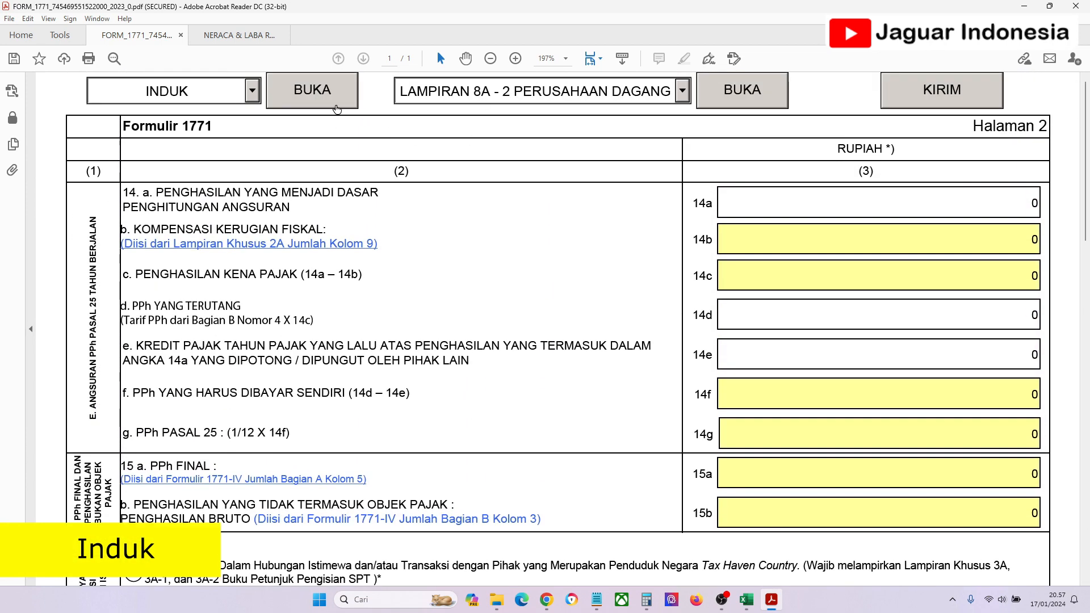
Step: Recheck the INDUK form, return to INDUK LANJUTAN, and send the completed return with KIRIM
click(335, 105)
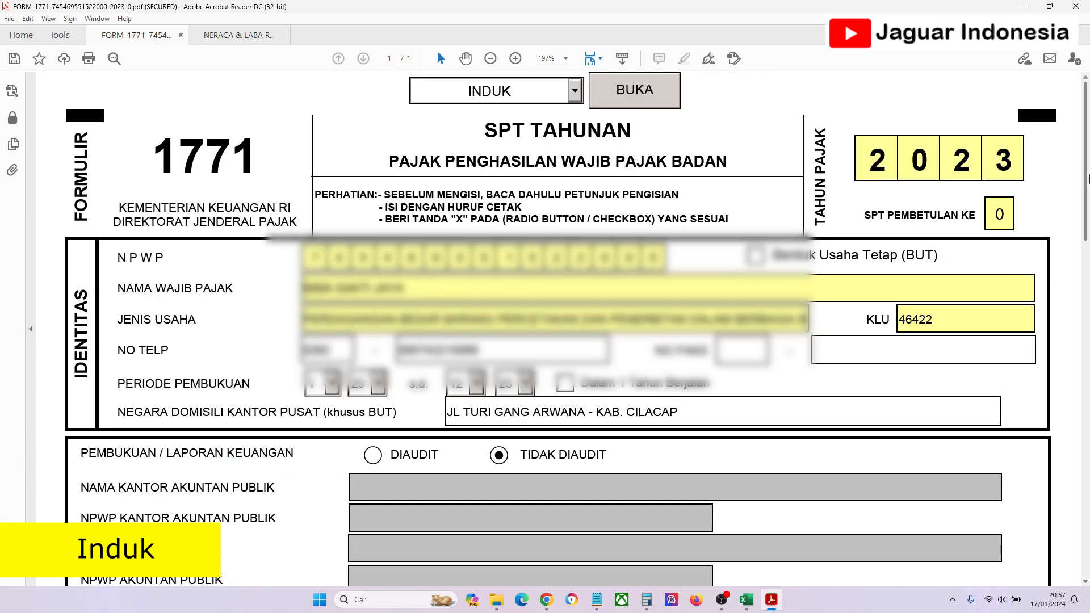
mouse_move(1087, 168)
mouse_down()
mouse_move(1089, 500)
mouse_move(1089, 161)
mouse_up()
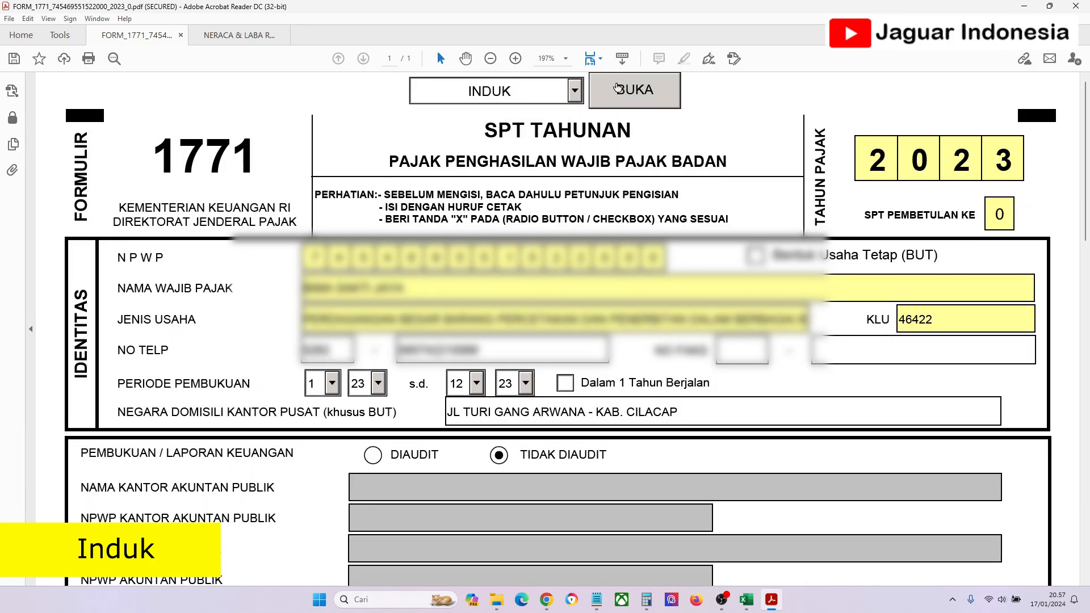
click(580, 92)
click(529, 133)
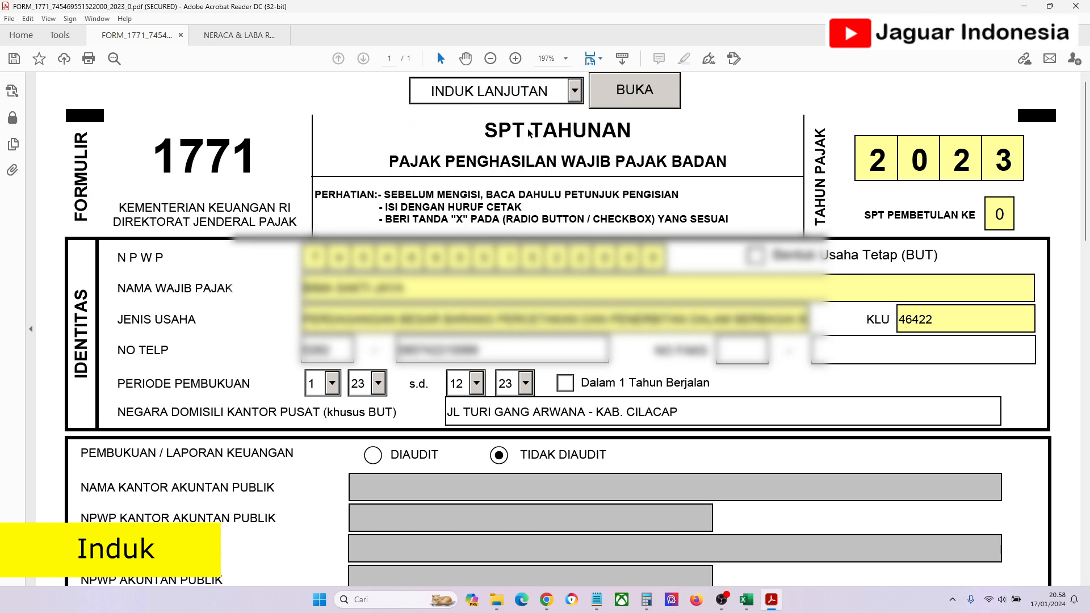
click(635, 91)
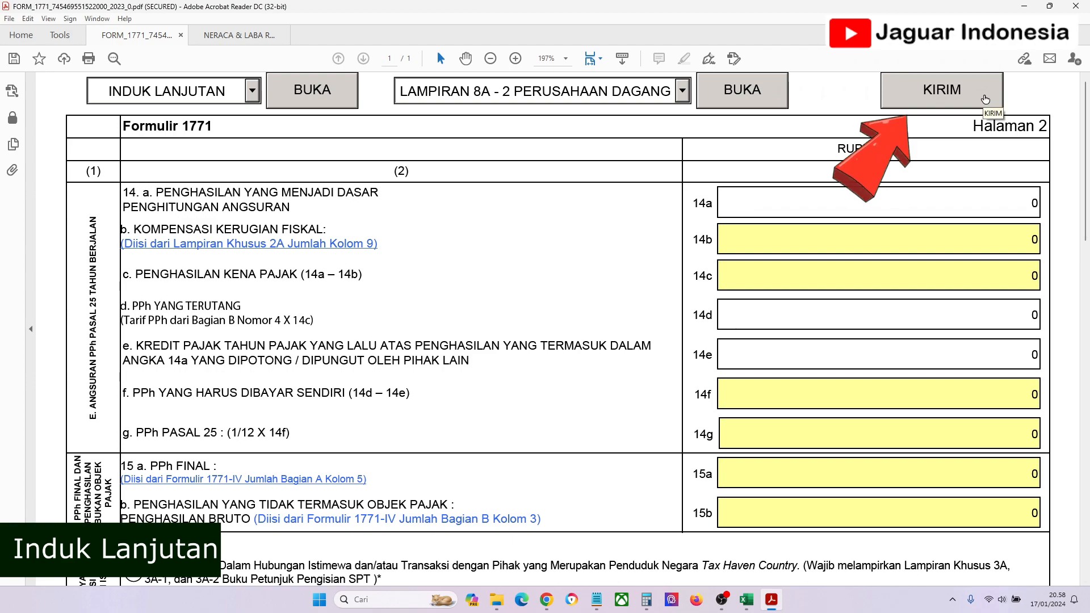
mouse_move(1086, 125)
mouse_down()
mouse_move(1086, 469)
mouse_move(1086, 116)
mouse_up()
click(953, 87)
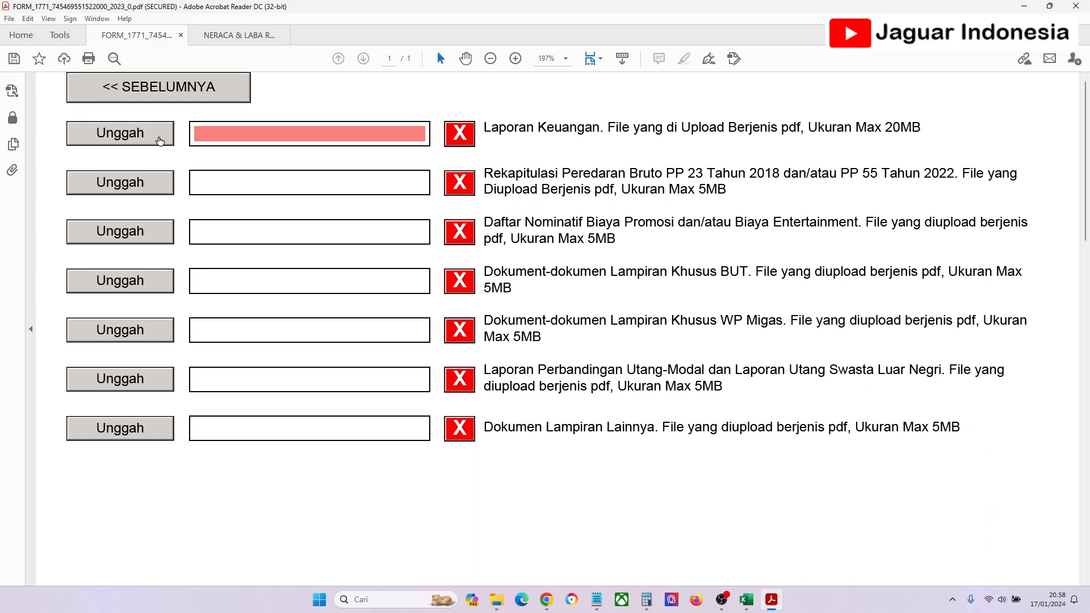
Step: Upload NERACA & LABA RUGI BSJ 2023.pdf as the Laporan Keuangan attachment, then switch to Chrome
click(141, 135)
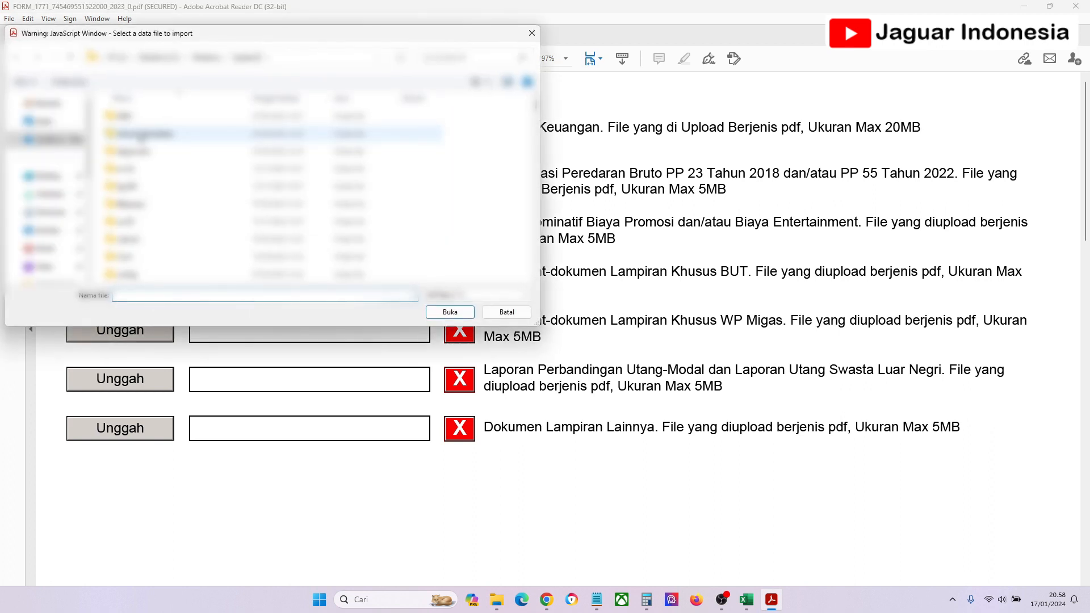
scroll(45, 187, down, 5)
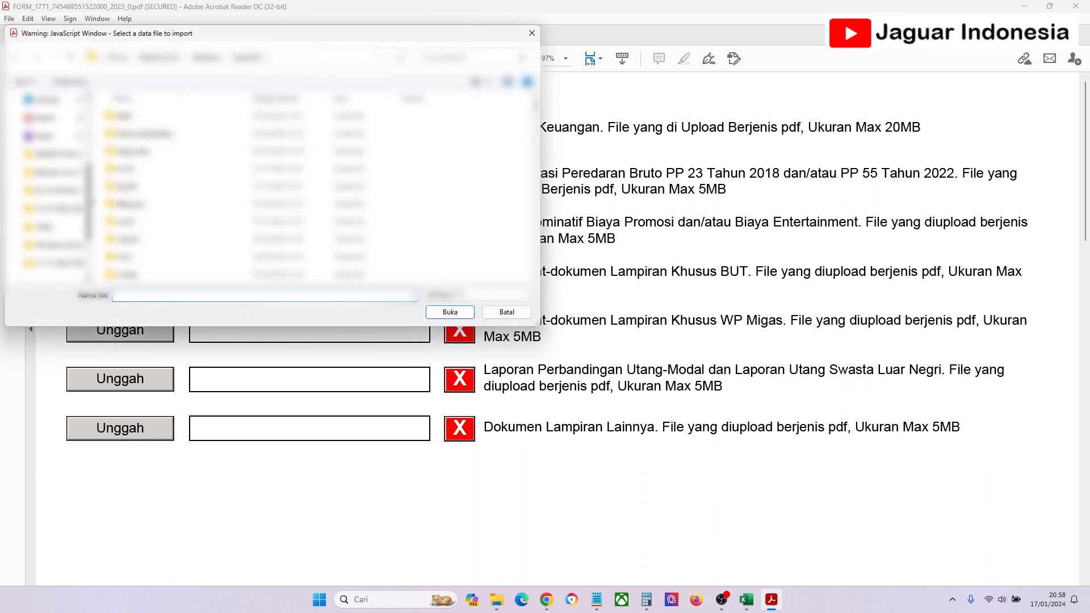
click(42, 228)
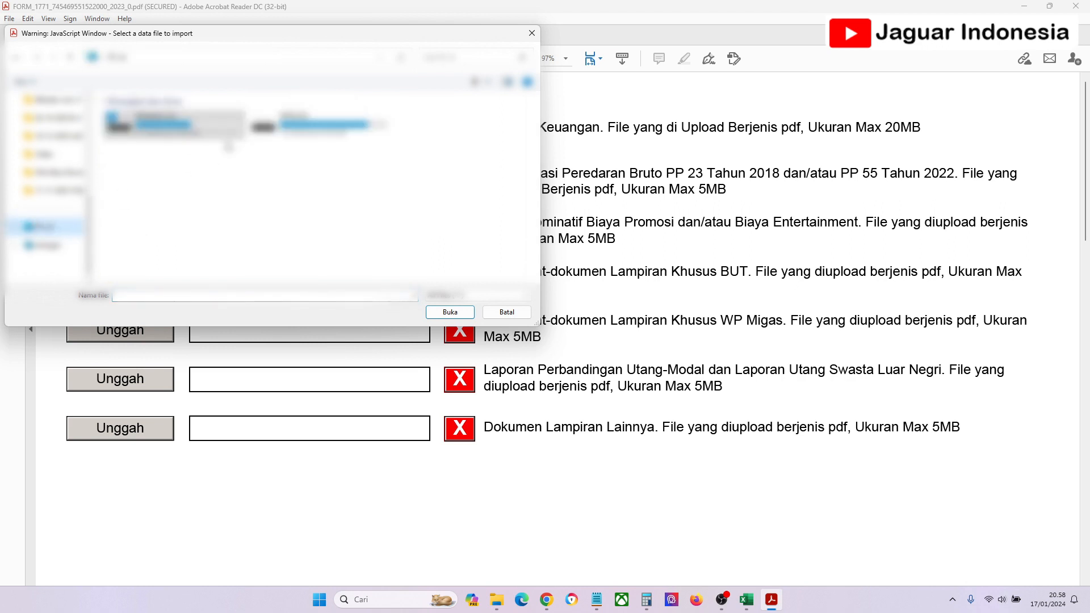
double_click(325, 127)
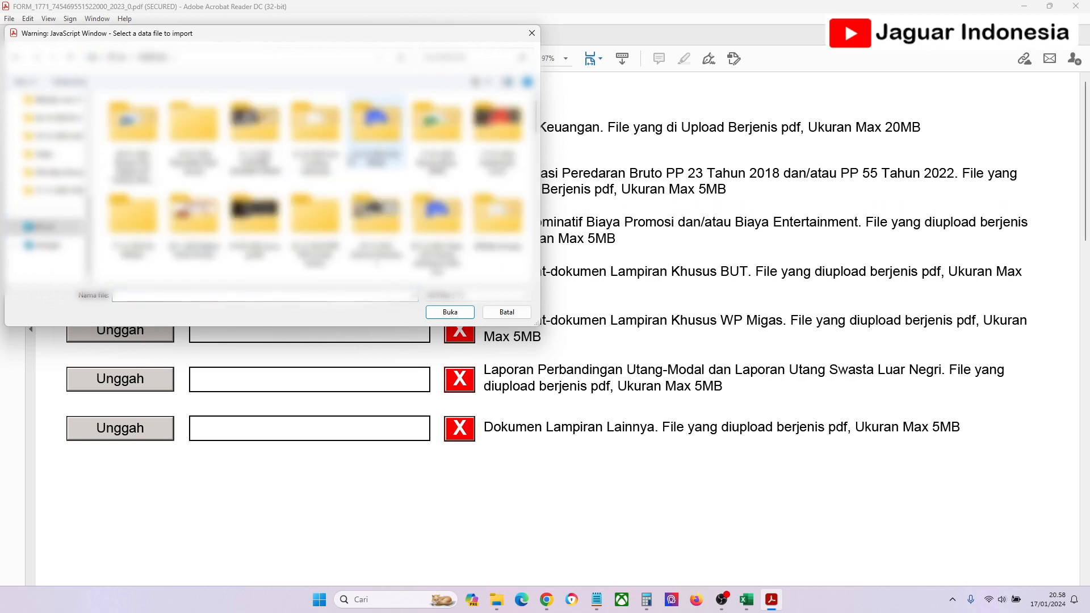
scroll(348, 168, down, 5)
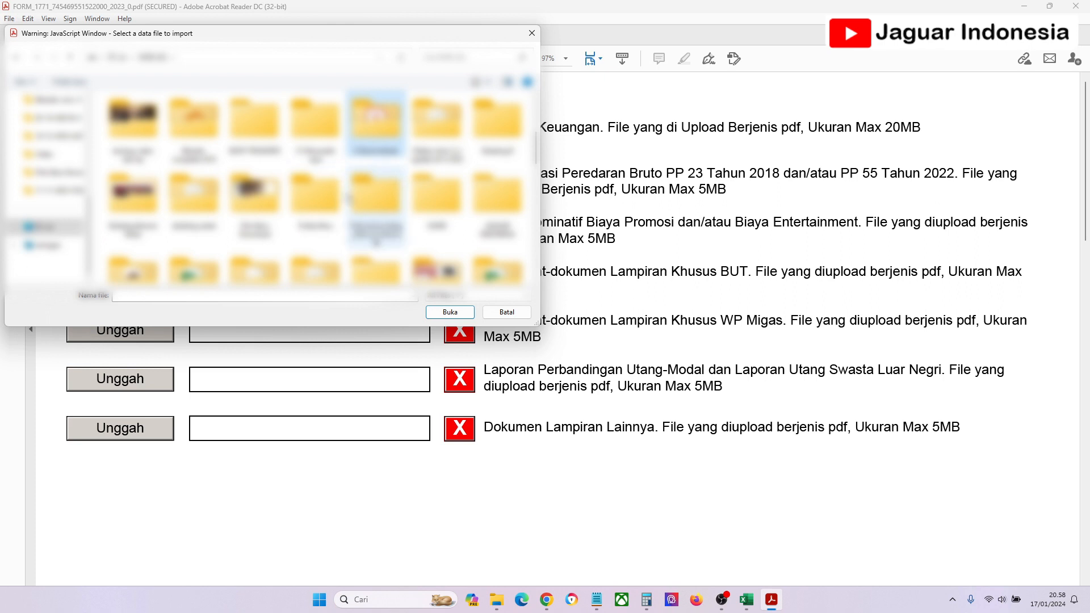
double_click(444, 137)
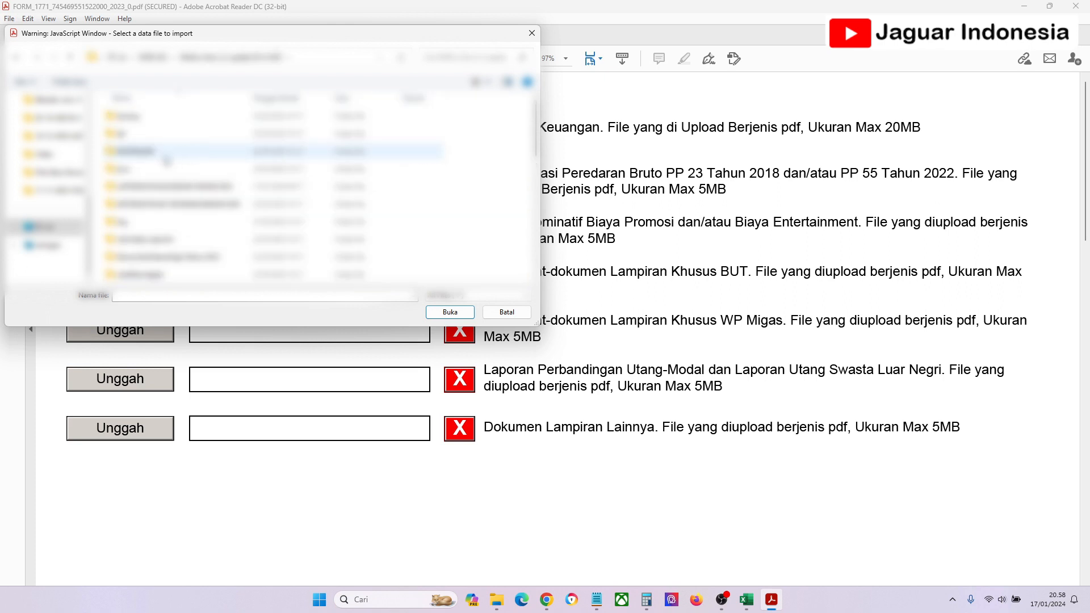
double_click(171, 187)
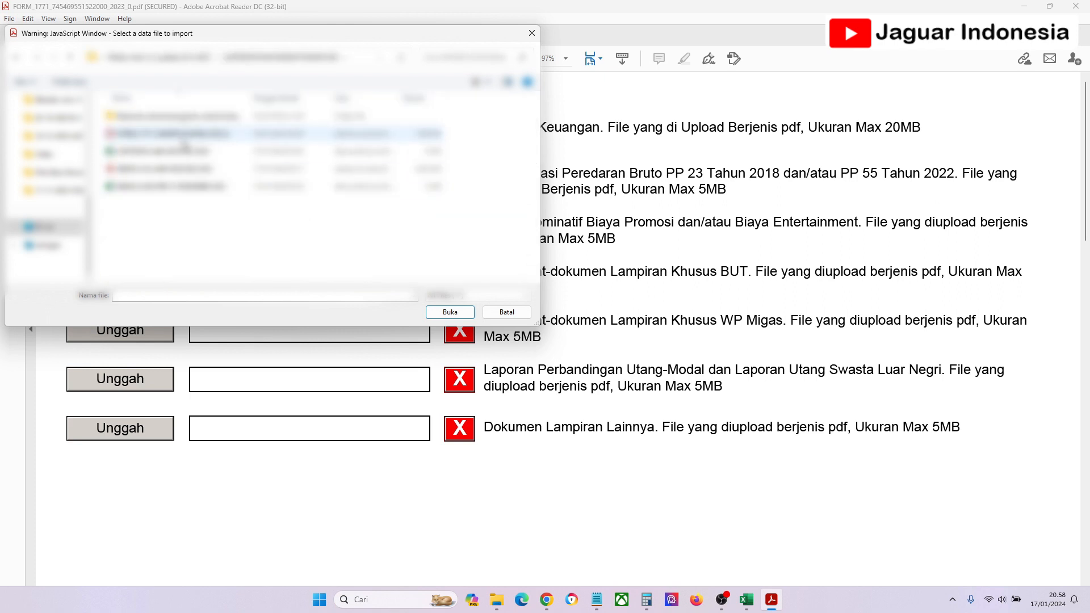
click(169, 169)
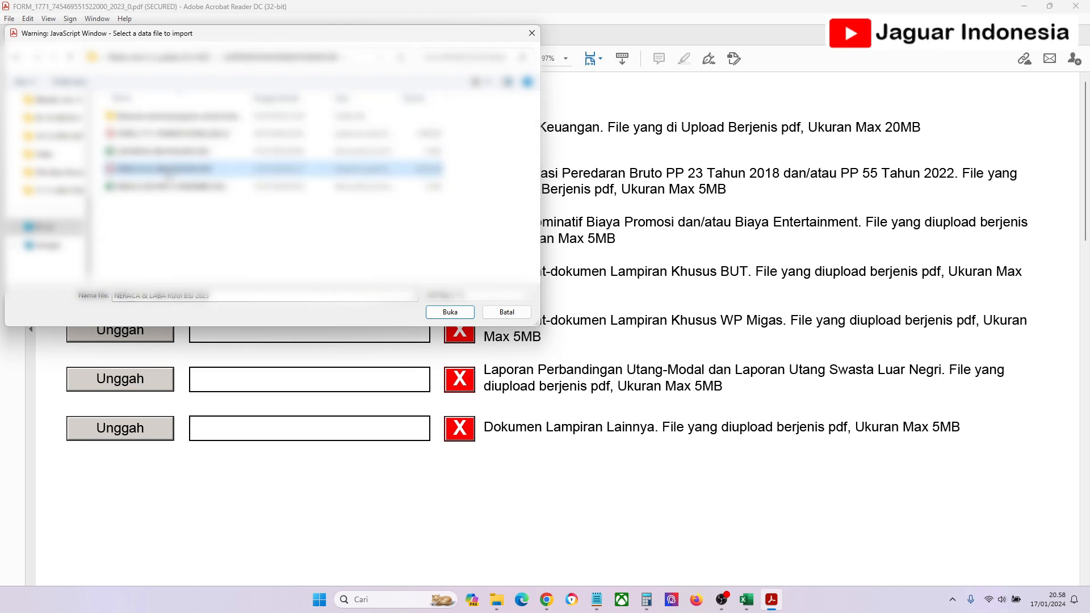
click(454, 313)
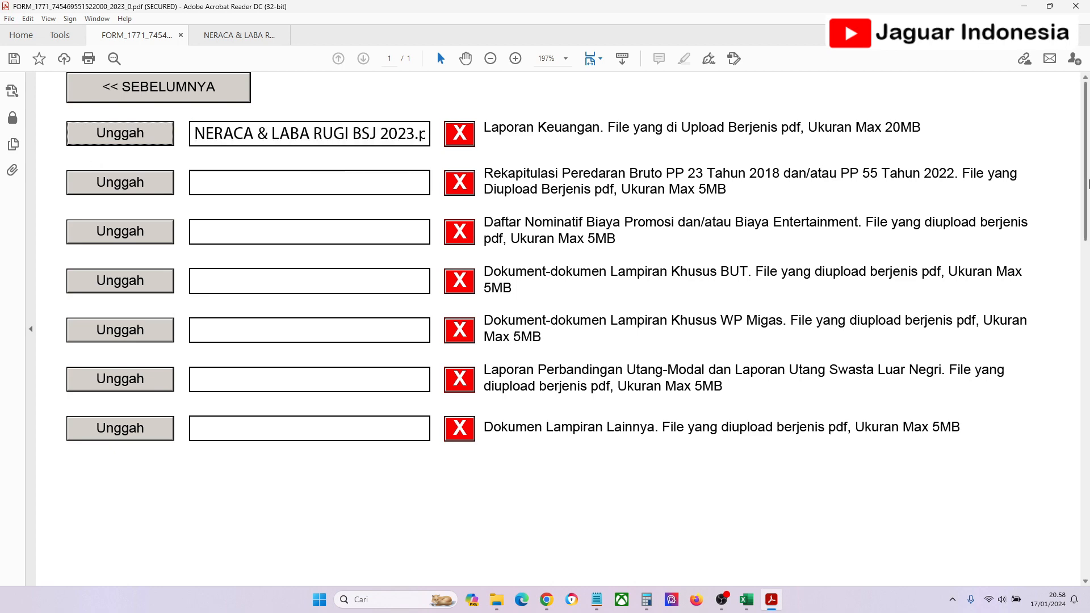
drag(1088, 176, 1084, 369)
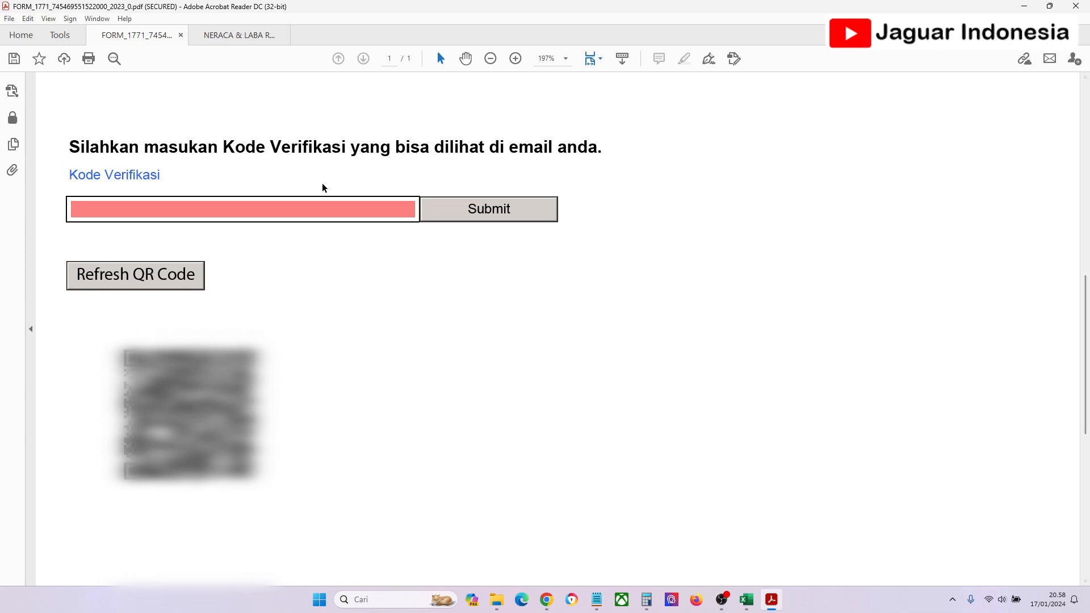
click(546, 601)
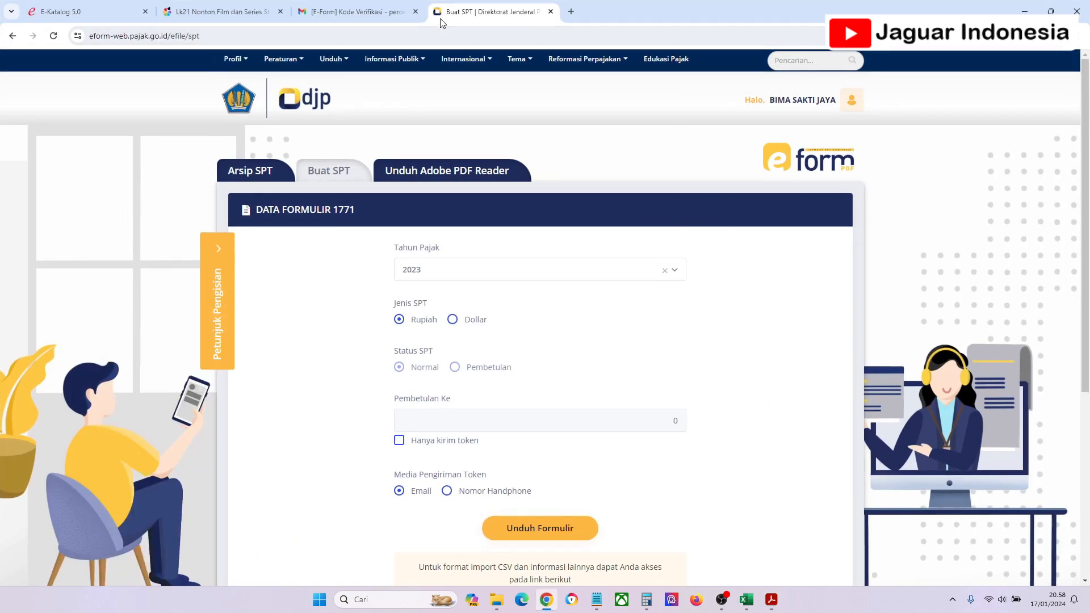
Step: Switch to Gmail and open the [E-Form] Kode Verifikasi email containing the submission token
click(358, 10)
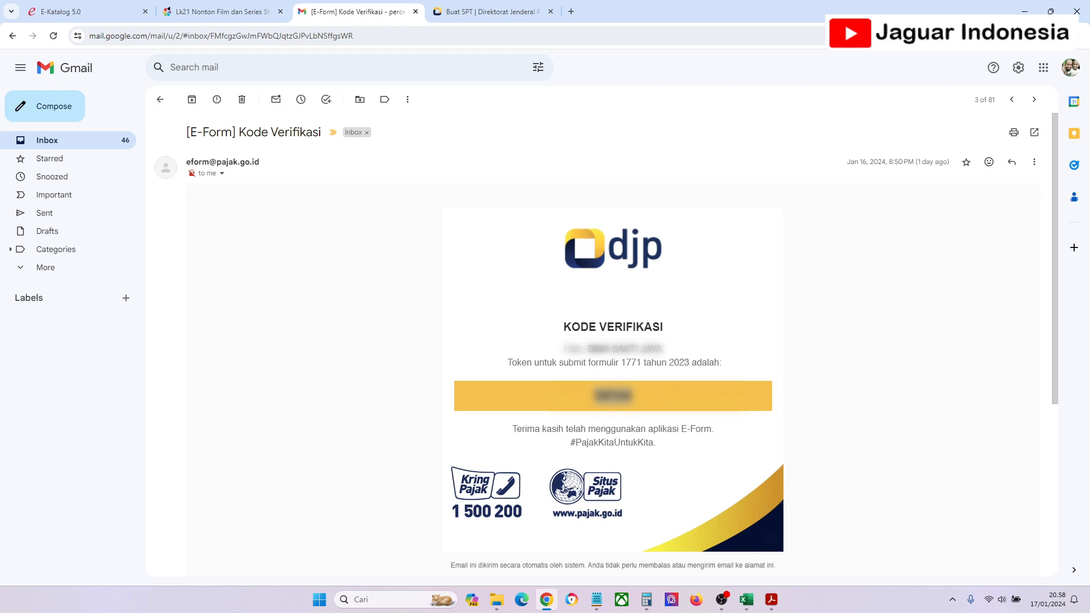
mouse_move(771, 599)
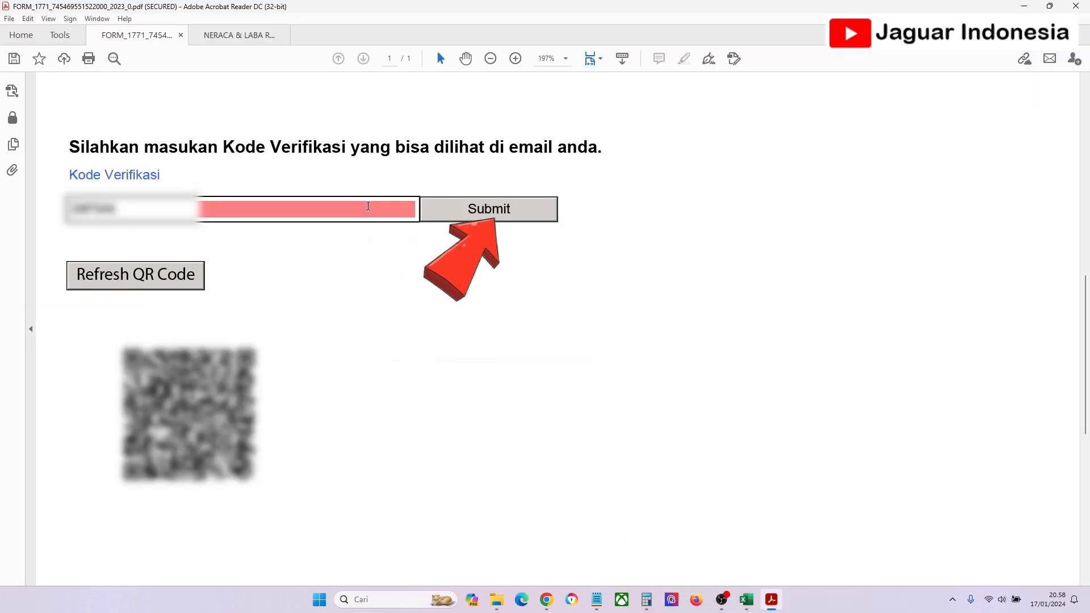
Step: Submit the SPT with the verification code, allowing the Security Warning, then open the receipt email
click(469, 212)
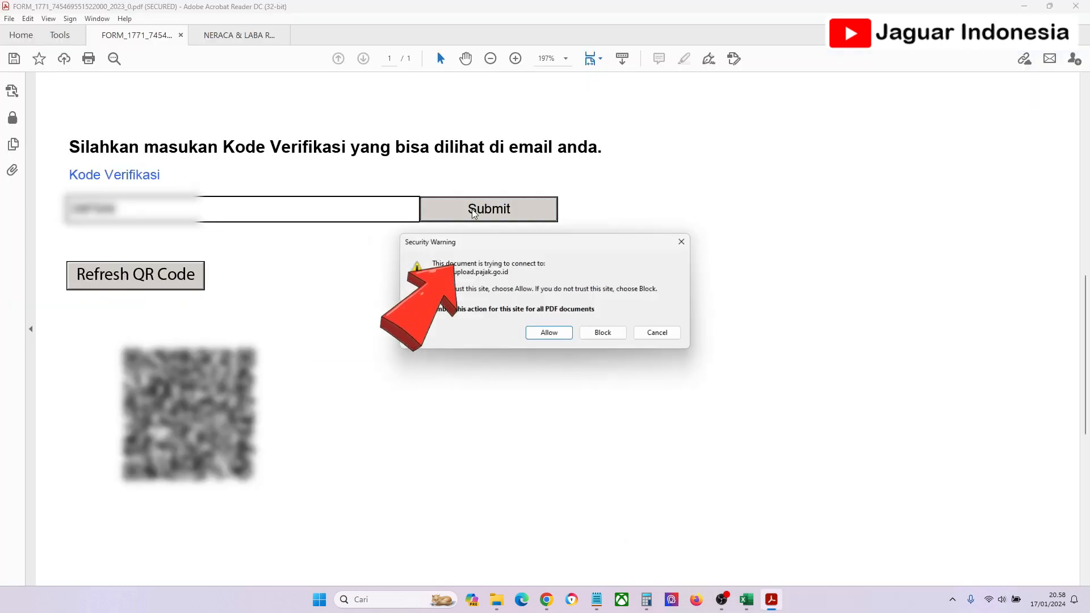
click(549, 333)
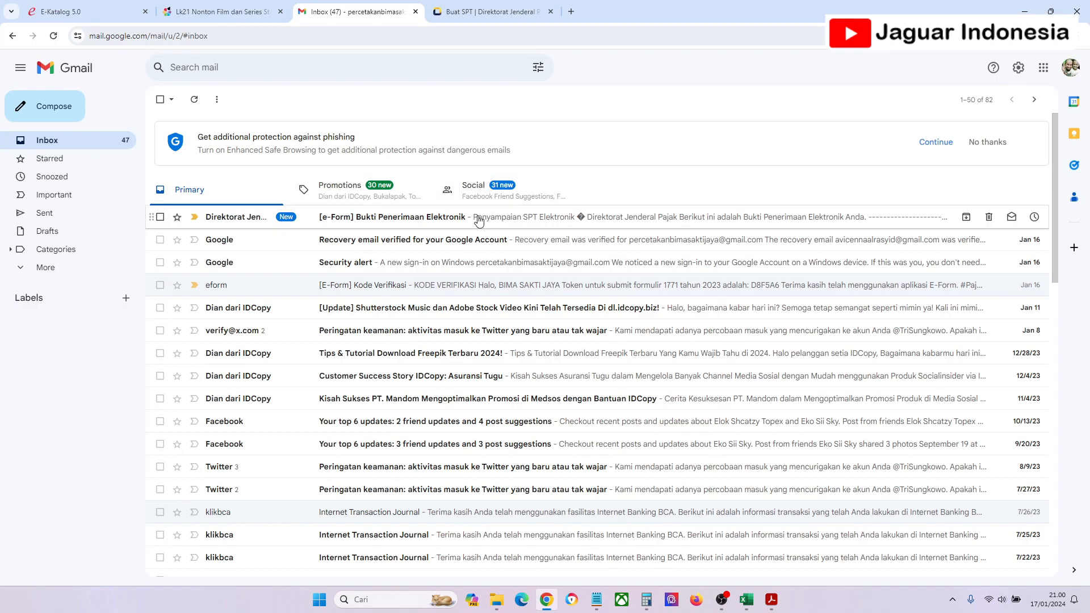
click(479, 219)
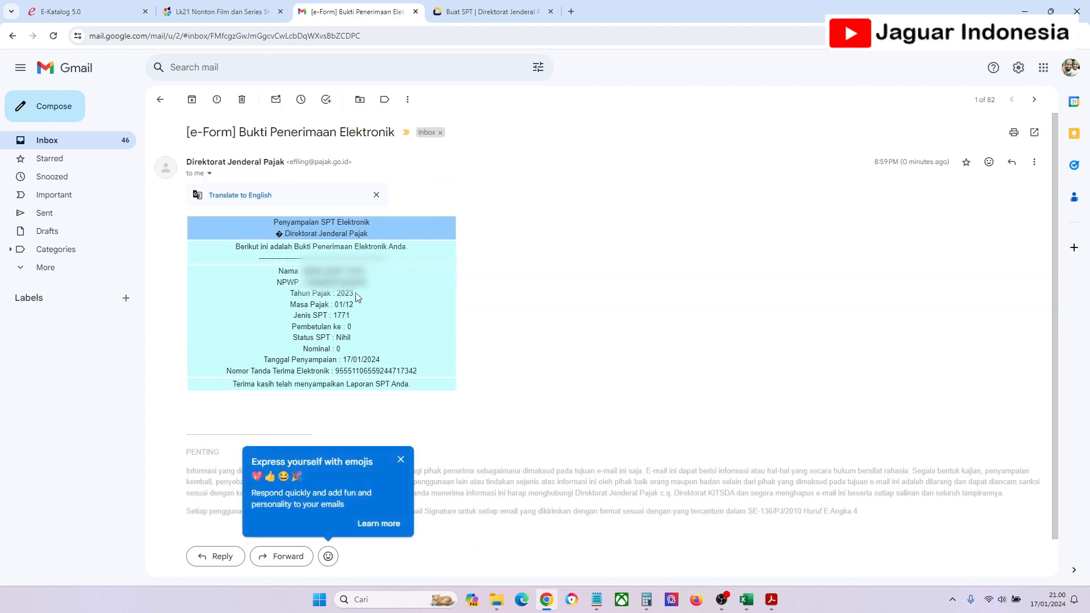
Step: Dismiss the emoji tip, print the Bukti Penerimaan Elektronik email to Adobe PDF, and go to the eForm archive
click(400, 462)
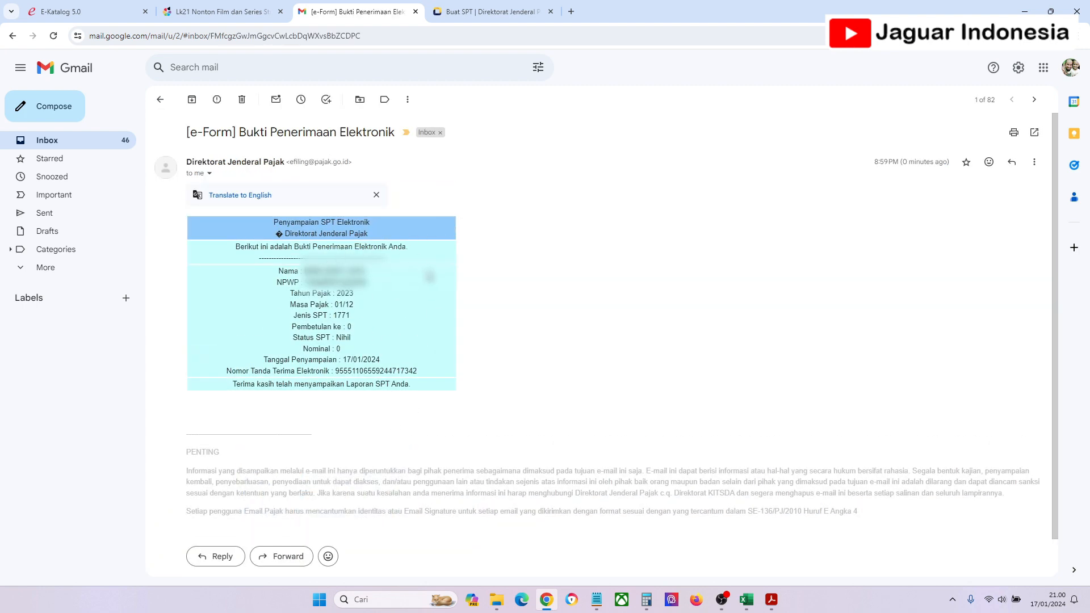
key(ctrl+p)
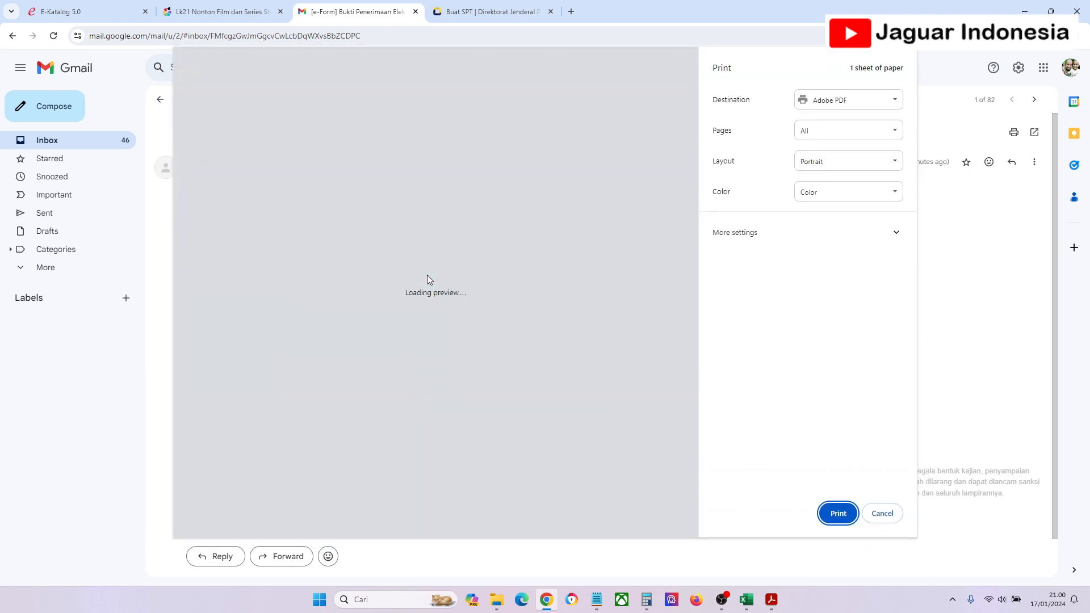
key(Escape)
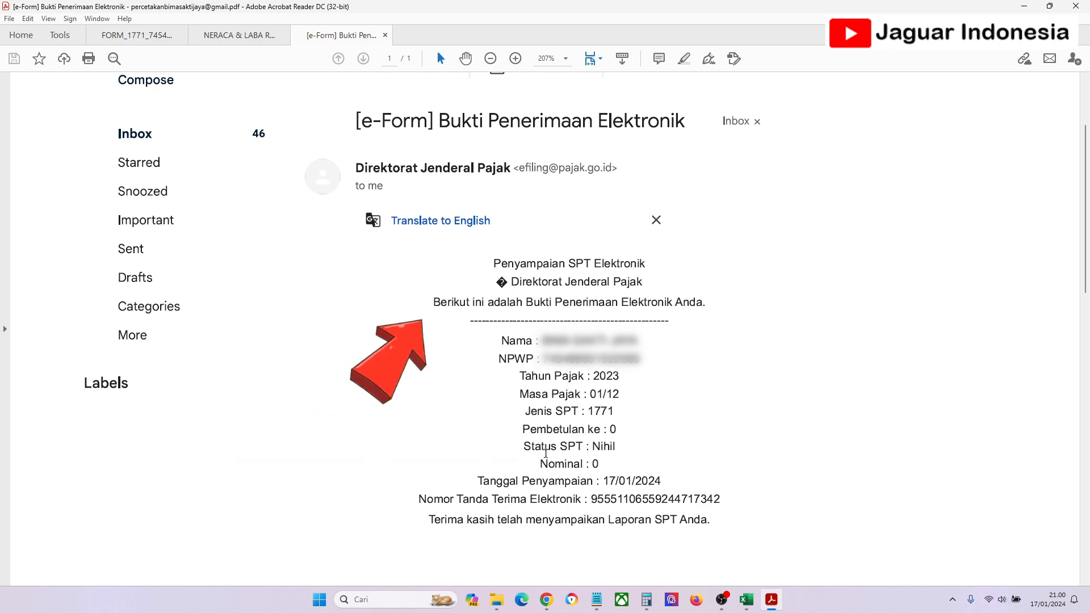
click(554, 600)
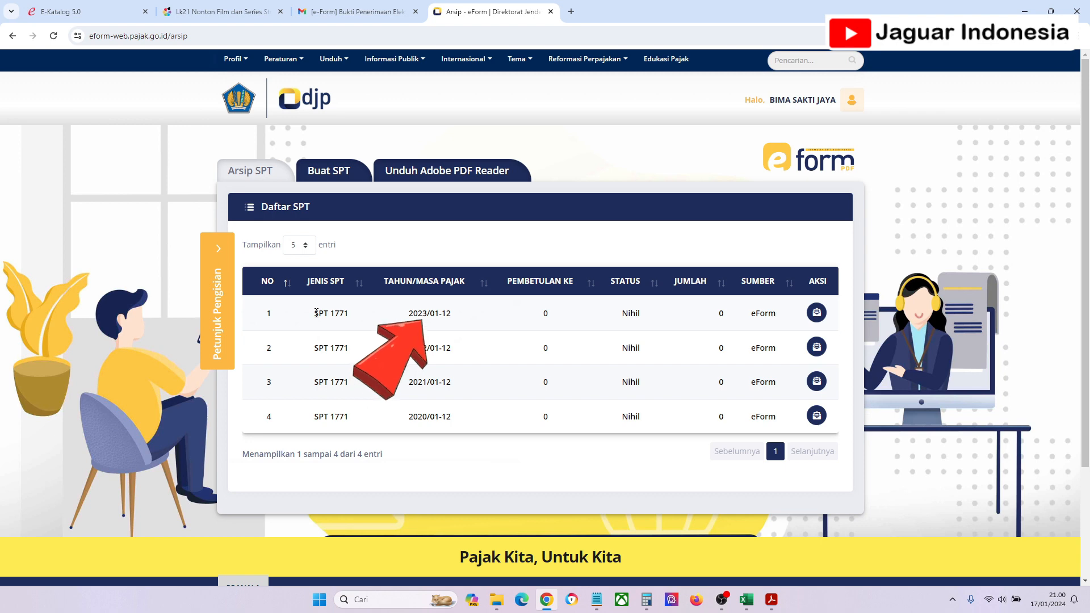
Step: Highlight the SPT 1771 2023/01-12 archive row and show its Lihat BPE receipt
drag(318, 313, 355, 313)
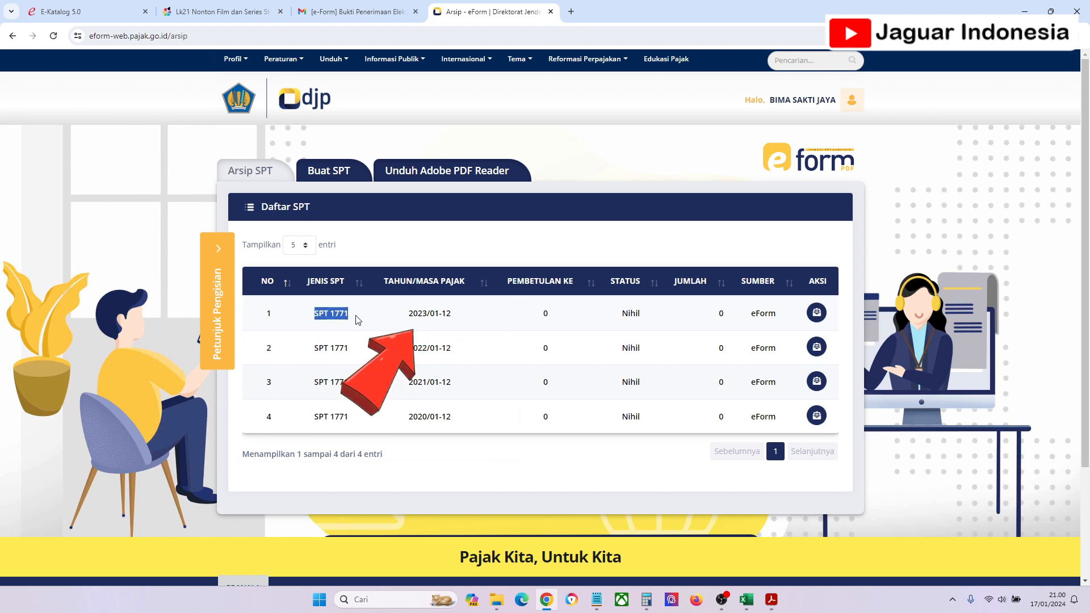
drag(410, 314, 463, 319)
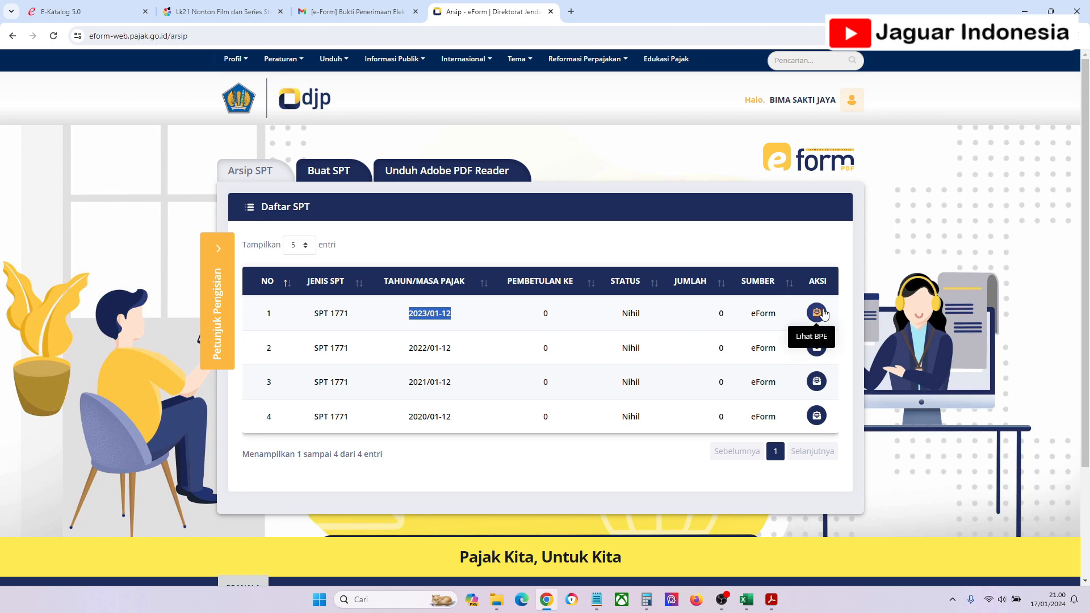
click(821, 314)
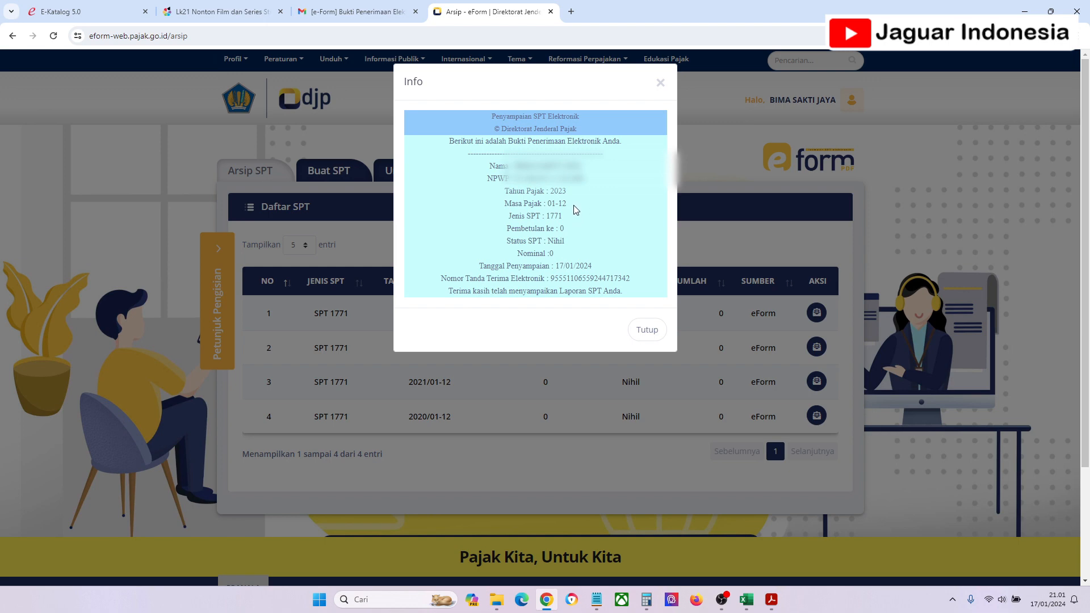
Step: Snip a screenshot of the receipt showing the 17/01/2024 submission date
drag(557, 265, 597, 267)
click(580, 269)
key(super+shift+s)
drag(407, 111, 667, 297)
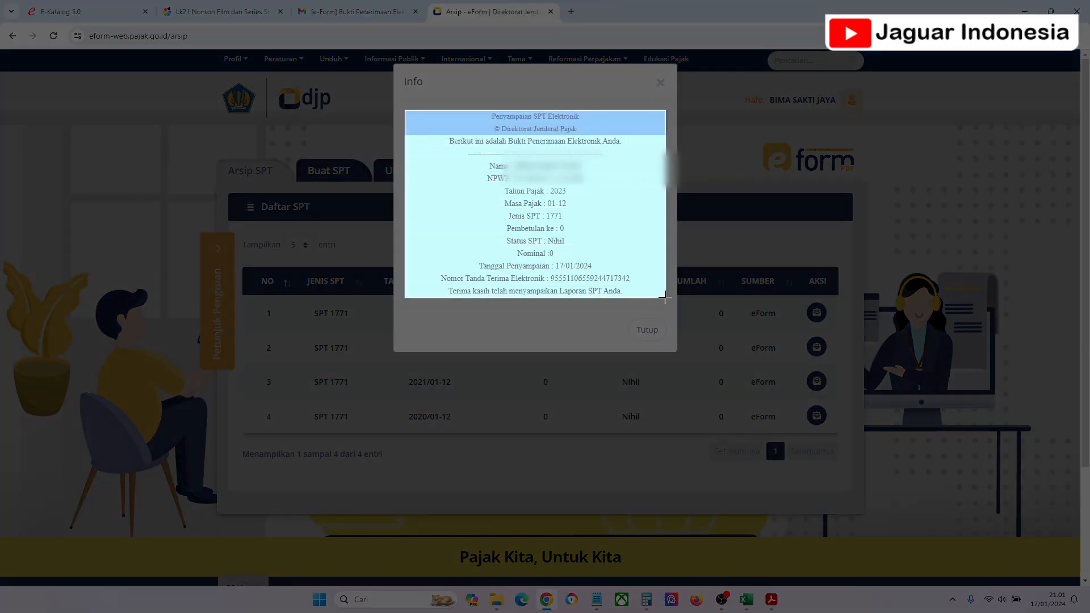